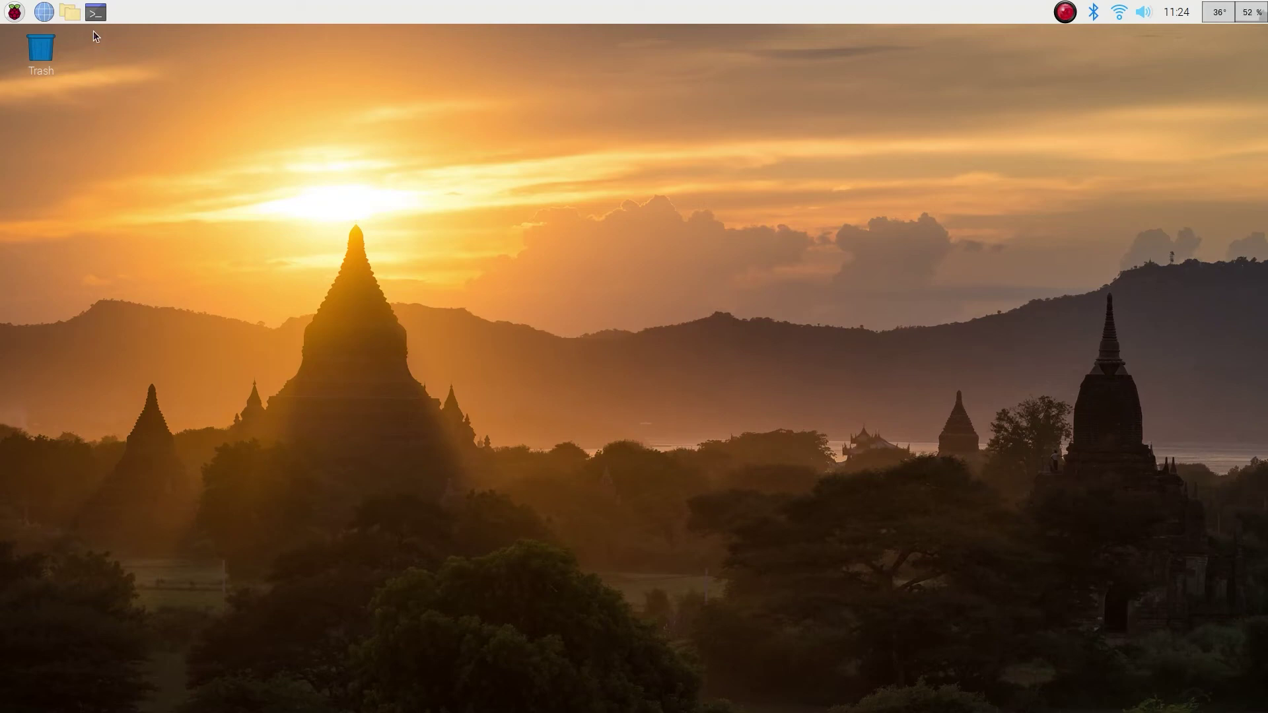
Step: Open /boot/config.txt in nano with sudo in a widened LXTerminal window
{"action": "left_click", "coordinate": [96, 12]}
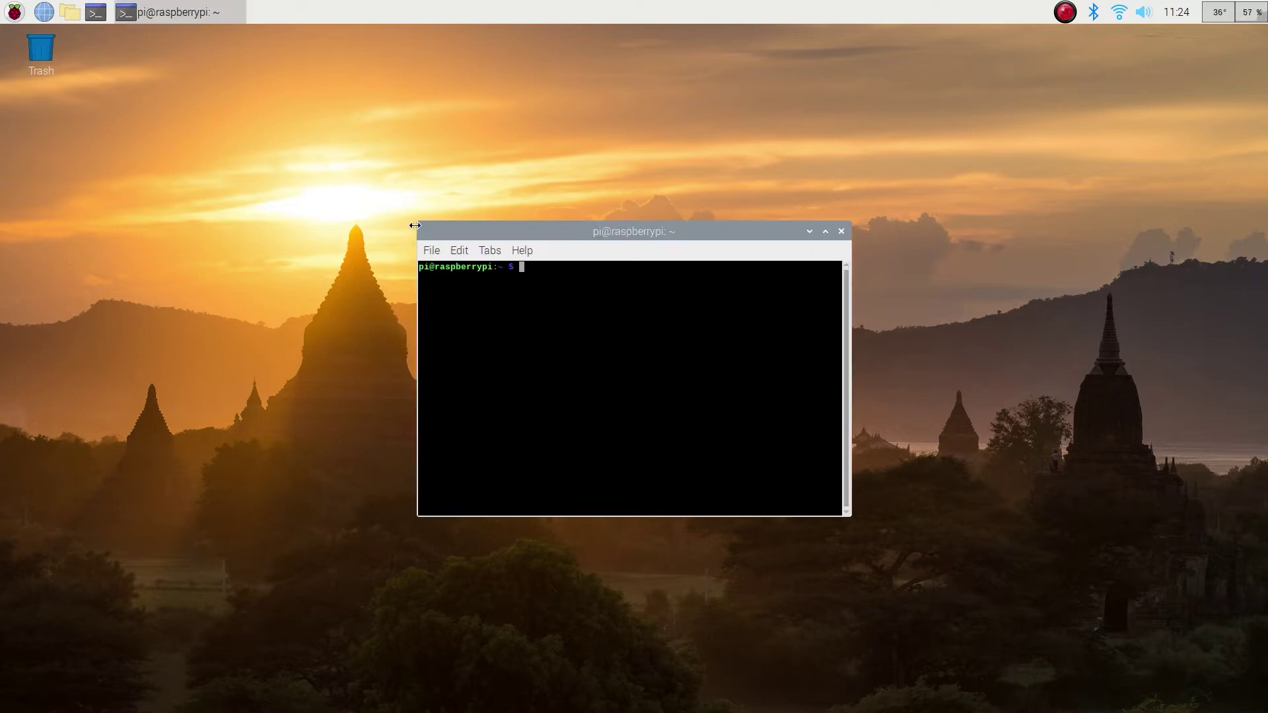
{"action": "left_click_drag", "start_coordinate": [417, 229], "coordinate": [262, 73]}
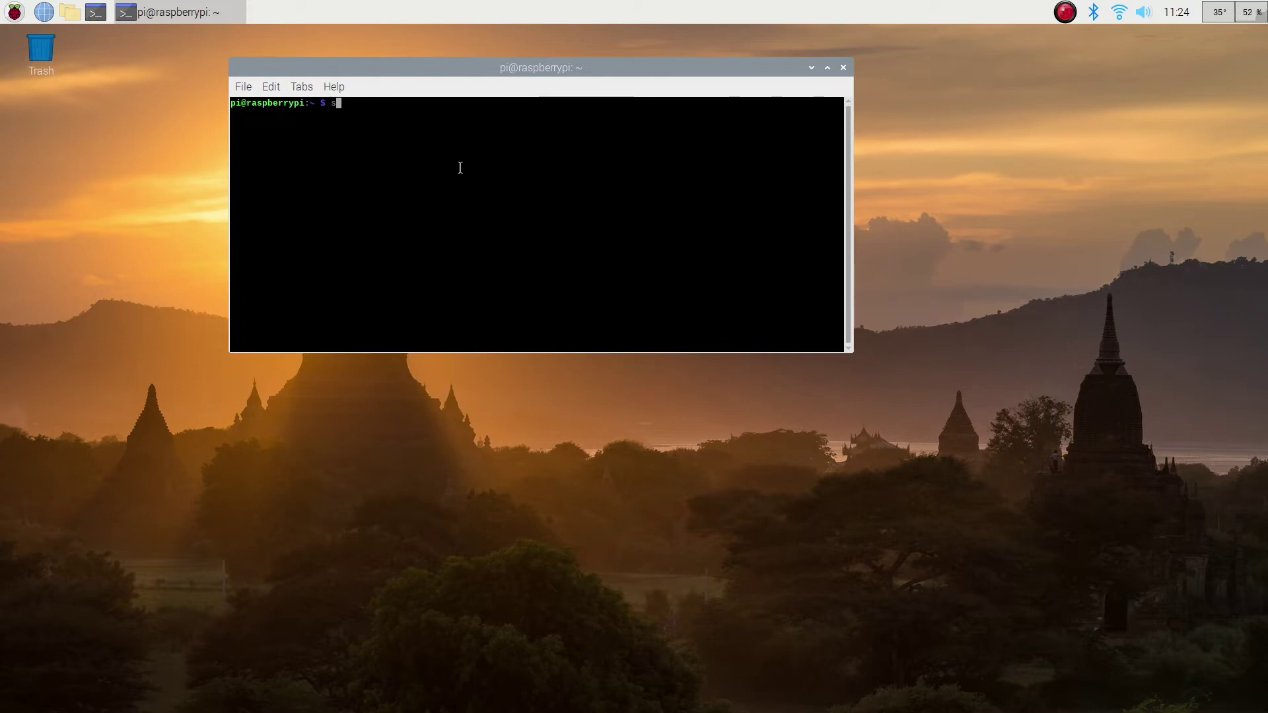
{"action": "type", "text": "sudo nano /bootc"}
{"action": "key", "text": "BackSpace"}
{"action": "type", "text": "/conf"}
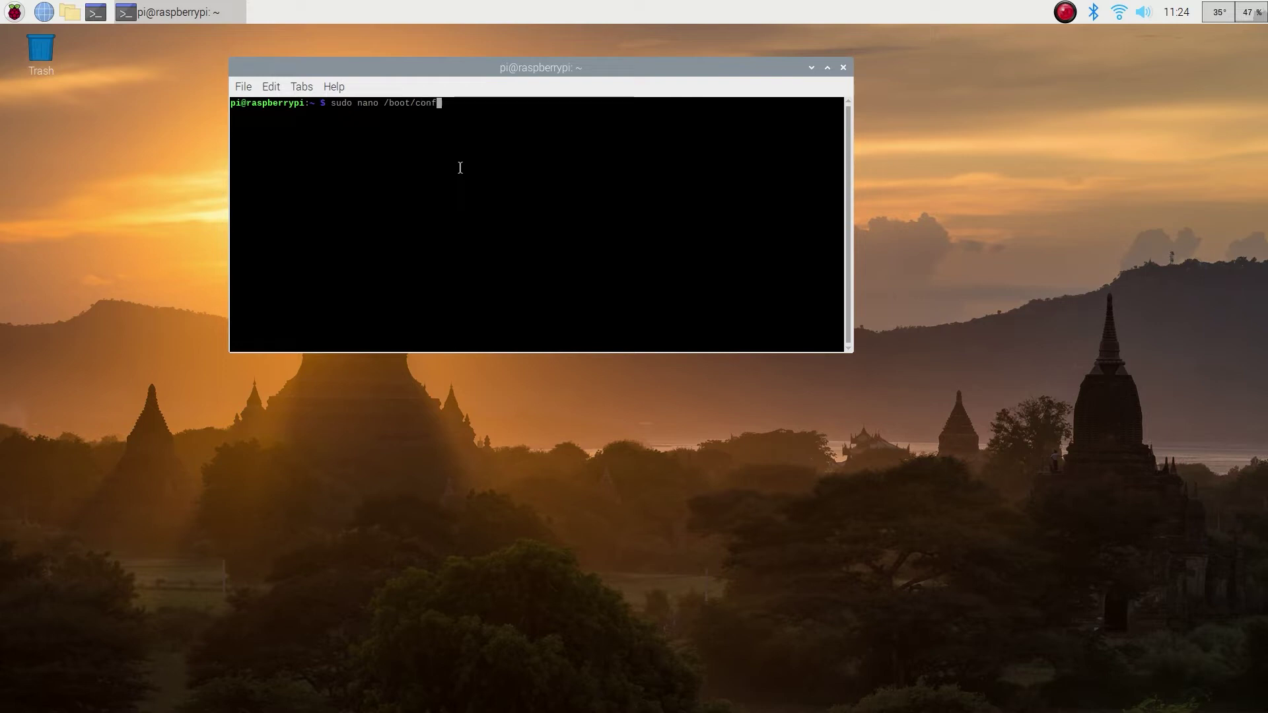
{"action": "key", "text": "Tab"}
{"action": "key", "text": "Return"}
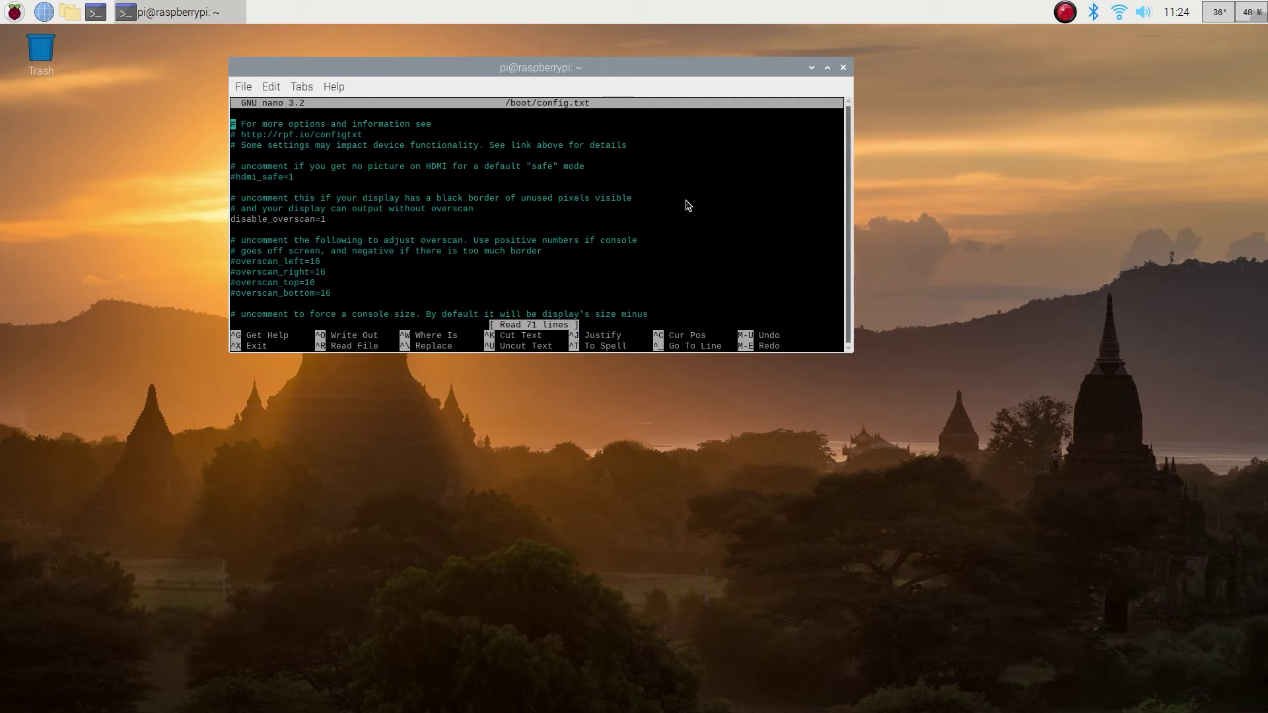
Step: Enlarge the terminal and read config.txt down to the arm_freq=2100 and gpu_freq=650 overclock lines
{"action": "key", "text": "Down"}
{"action": "key", "text": "Down"}
{"action": "key", "text": "Down"}
{"action": "key", "text": "Down"}
{"action": "key", "text": "Down"}
{"action": "key", "text": "Down"}
{"action": "left_click_drag", "start_coordinate": [399, 353], "coordinate": [396, 565]}
{"action": "key", "text": "Down"}
{"action": "key", "text": "Down"}
{"action": "key", "text": "Down"}
{"action": "key", "text": "Down"}
{"action": "key", "text": "Down"}
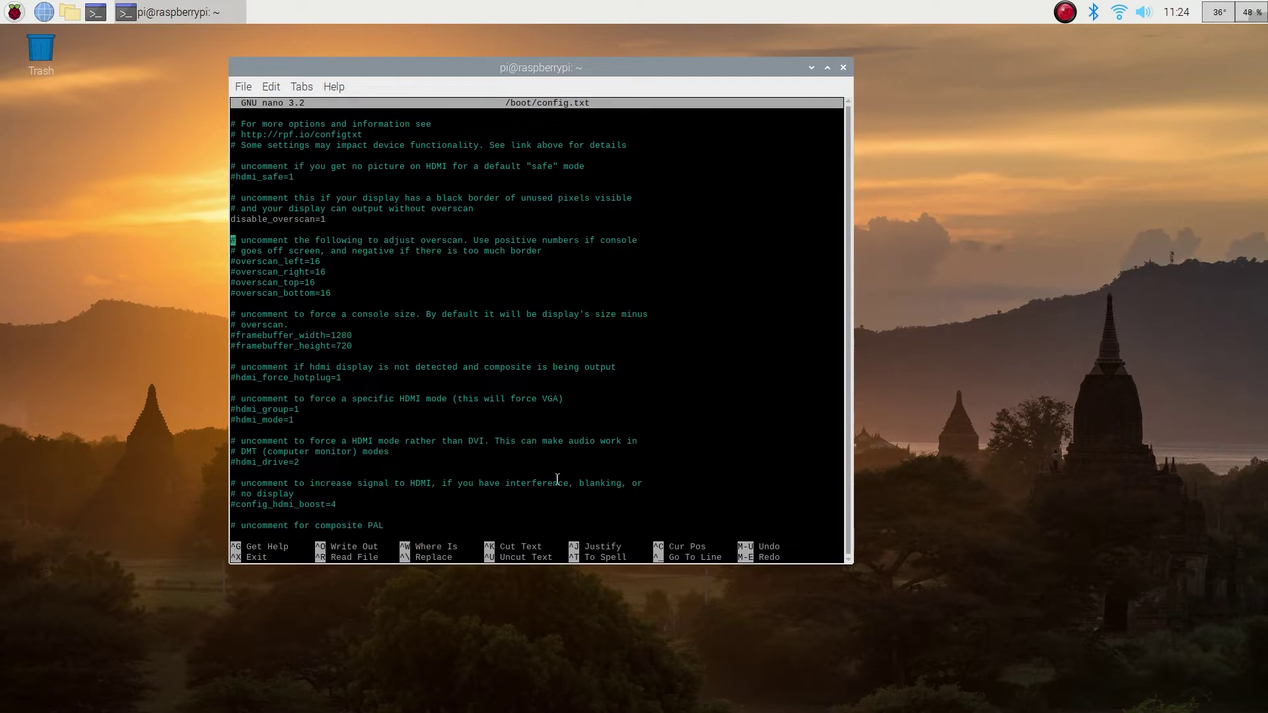
{"action": "left_click_drag", "start_coordinate": [409, 64], "coordinate": [383, 31]}
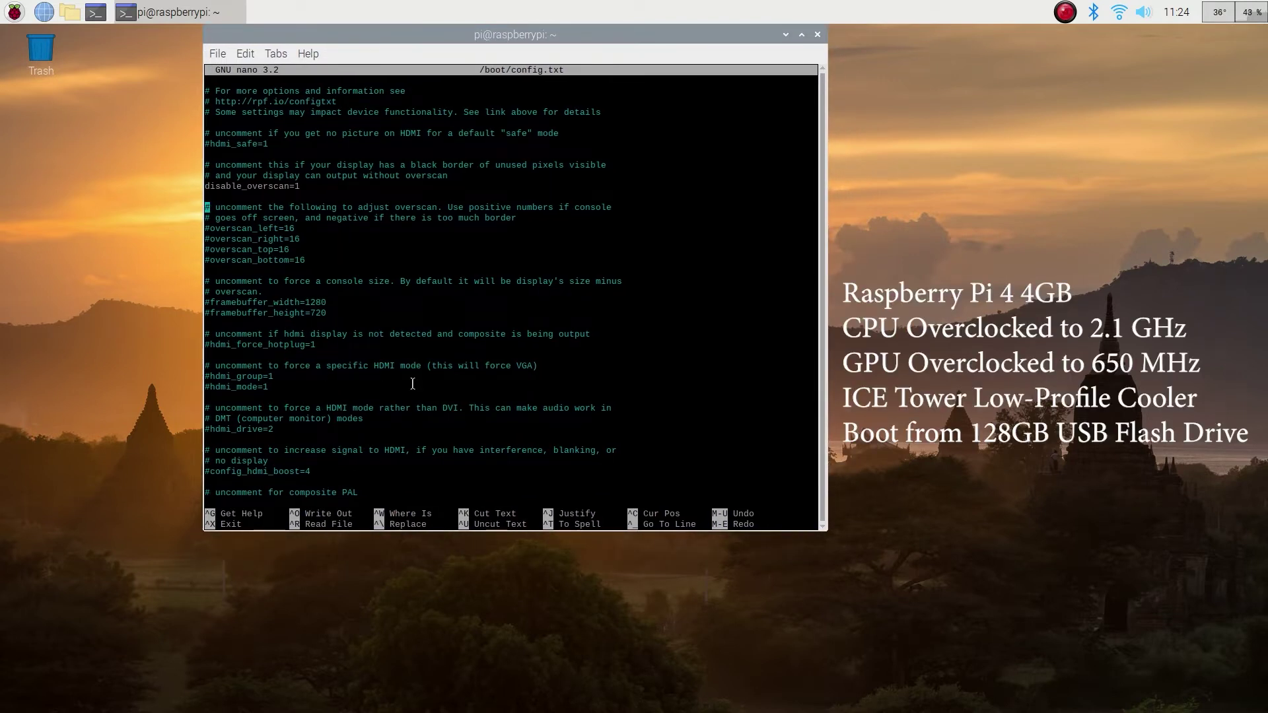
{"action": "key", "text": "Down"}
{"action": "key", "text": "Down"}
{"action": "key", "text": "Down"}
{"action": "key", "text": "Down"}
{"action": "key", "text": "Down"}
{"action": "key", "text": "Down"}
{"action": "key", "text": "Down"}
{"action": "key", "text": "Down"}
{"action": "key", "text": "Down"}
{"action": "key", "text": "Down"}
{"action": "key", "text": "Down"}
{"action": "key", "text": "Down"}
{"action": "key", "text": "Down"}
{"action": "key", "text": "Down"}
{"action": "key", "text": "Down"}
{"action": "key", "text": "Down"}
{"action": "key", "text": "Down"}
{"action": "key", "text": "Down"}
{"action": "key", "text": "Down"}
{"action": "key", "text": "Down"}
{"action": "key", "text": "Down"}
{"action": "key", "text": "Down"}
{"action": "key", "text": "Down"}
{"action": "key", "text": "Down"}
{"action": "key", "text": "Down"}
{"action": "key", "text": "Down"}
{"action": "key", "text": "Down"}
{"action": "key", "text": "Down"}
{"action": "key", "text": "Down"}
{"action": "key", "text": "Down"}
{"action": "key", "text": "Down"}
{"action": "key", "text": "Down"}
{"action": "key", "text": "Down"}
{"action": "key", "text": "Down"}
{"action": "key", "text": "Down"}
{"action": "key", "text": "Down"}
{"action": "key", "text": "Down"}
{"action": "key", "text": "Down"}
{"action": "key", "text": "Down"}
{"action": "key", "text": "Down"}
{"action": "key", "text": "Down"}
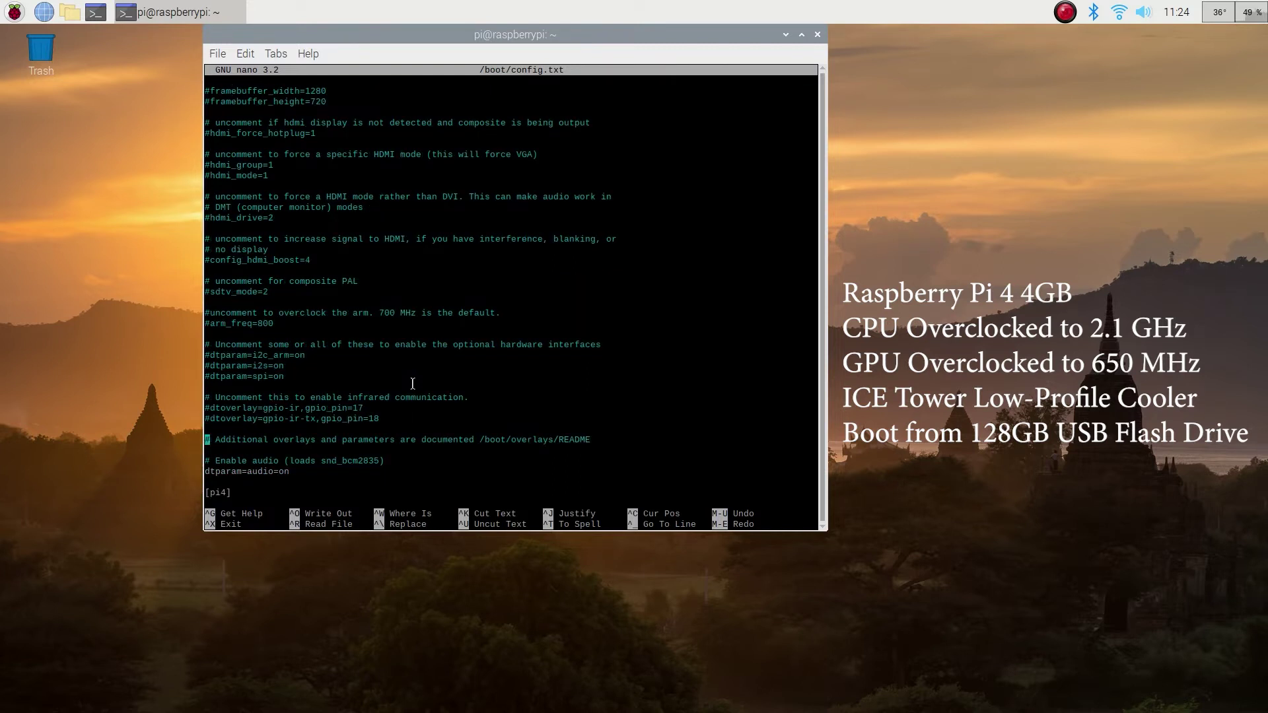
{"action": "key", "text": "Down"}
{"action": "key", "text": "Down"}
{"action": "key", "text": "Down"}
{"action": "key", "text": "Down"}
{"action": "key", "text": "Down"}
{"action": "key", "text": "Down"}
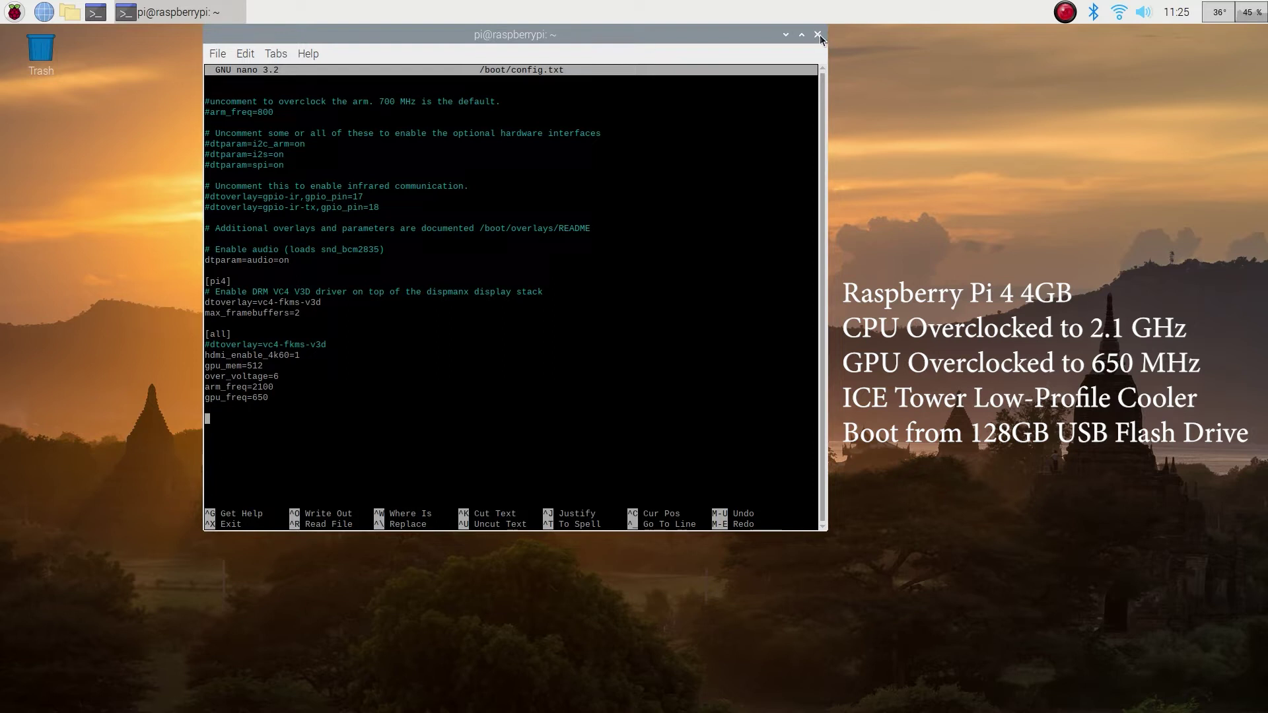
Step: Quit nano, close the terminal with exit, and open the file manager at /home/pi
{"action": "key", "text": "ctrl+x"}
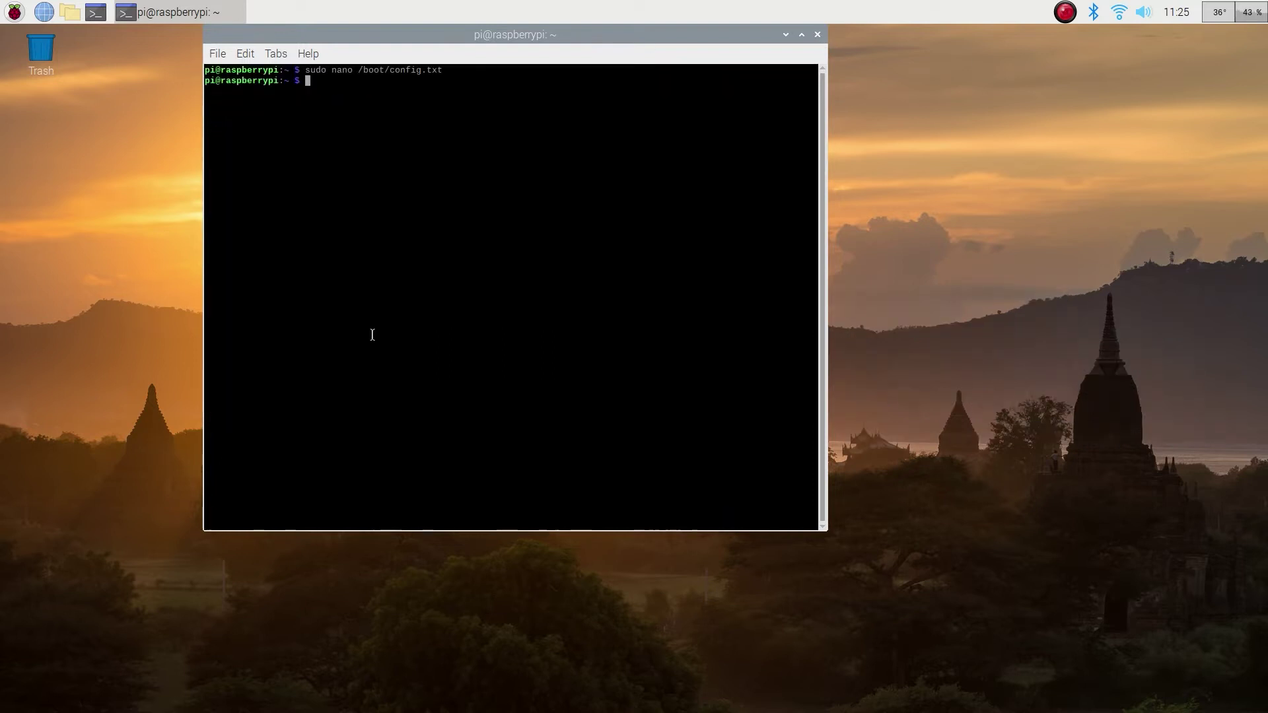
{"action": "type", "text": "exit"}
{"action": "key", "text": "Return"}
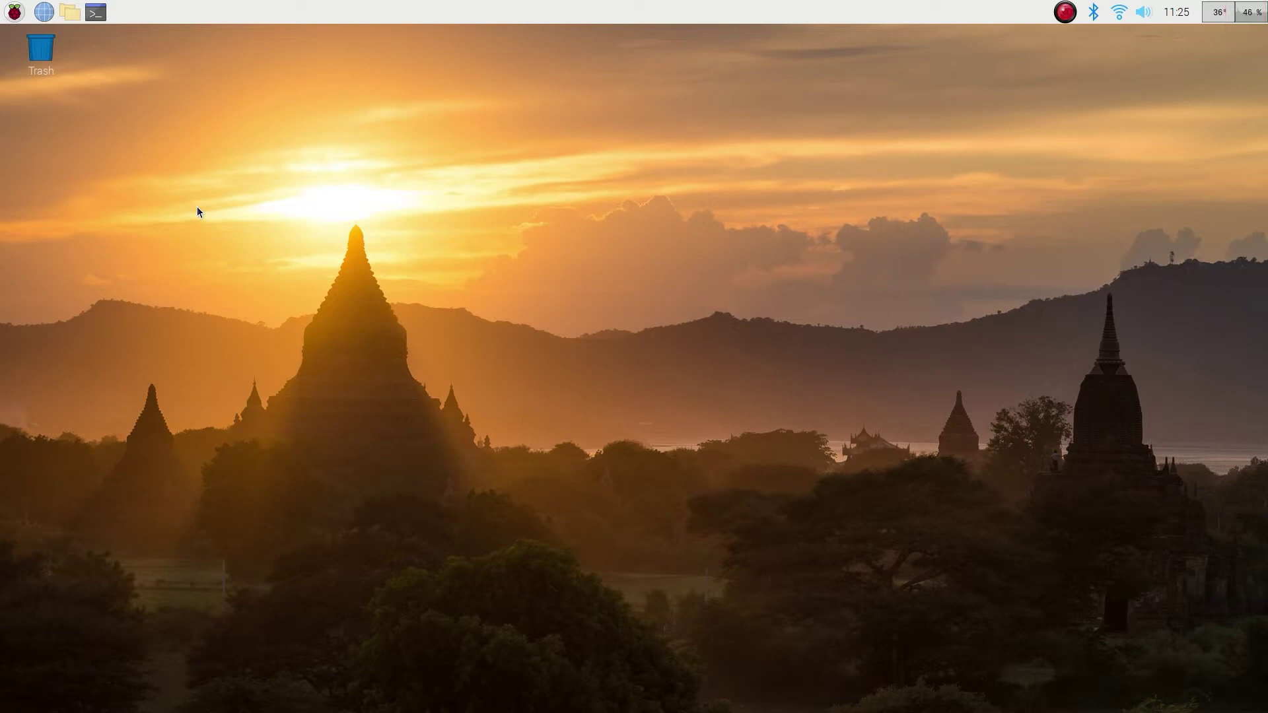
{"action": "left_click", "coordinate": [69, 16]}
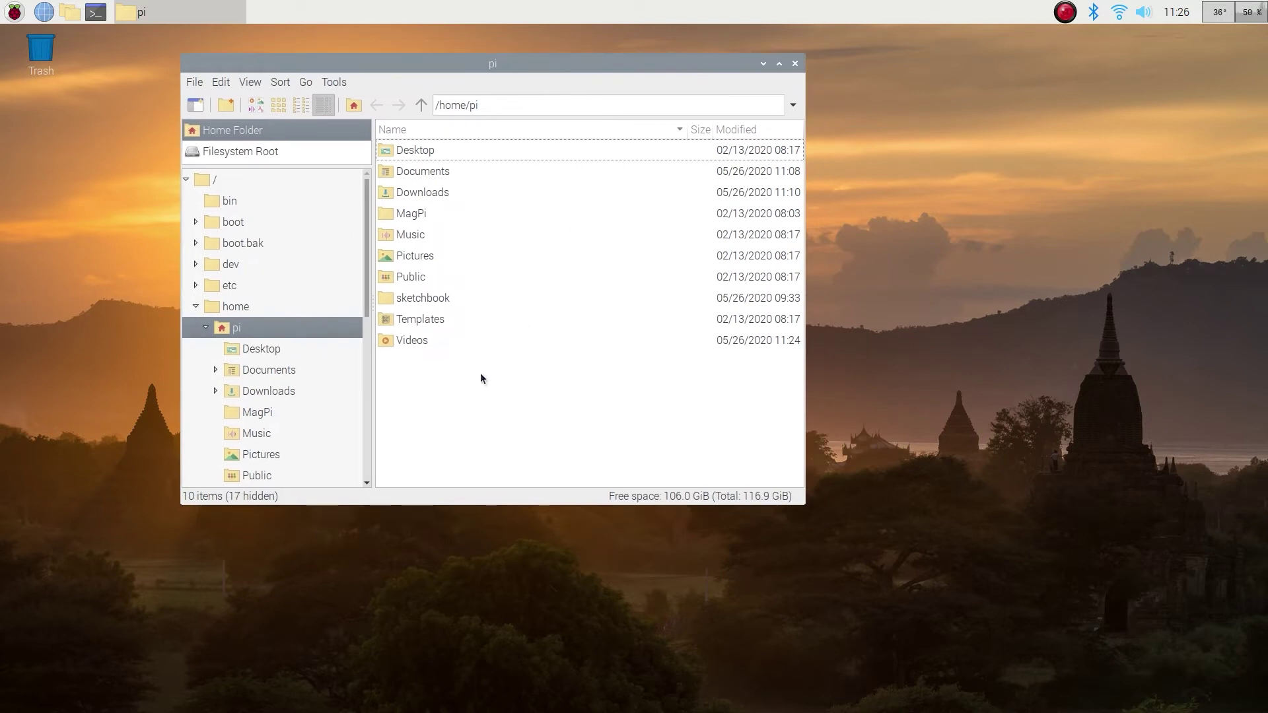
Step: Open Pi Configuration.ods from the Documents folder in LibreOffice Calc
{"action": "double_click", "coordinate": [421, 171]}
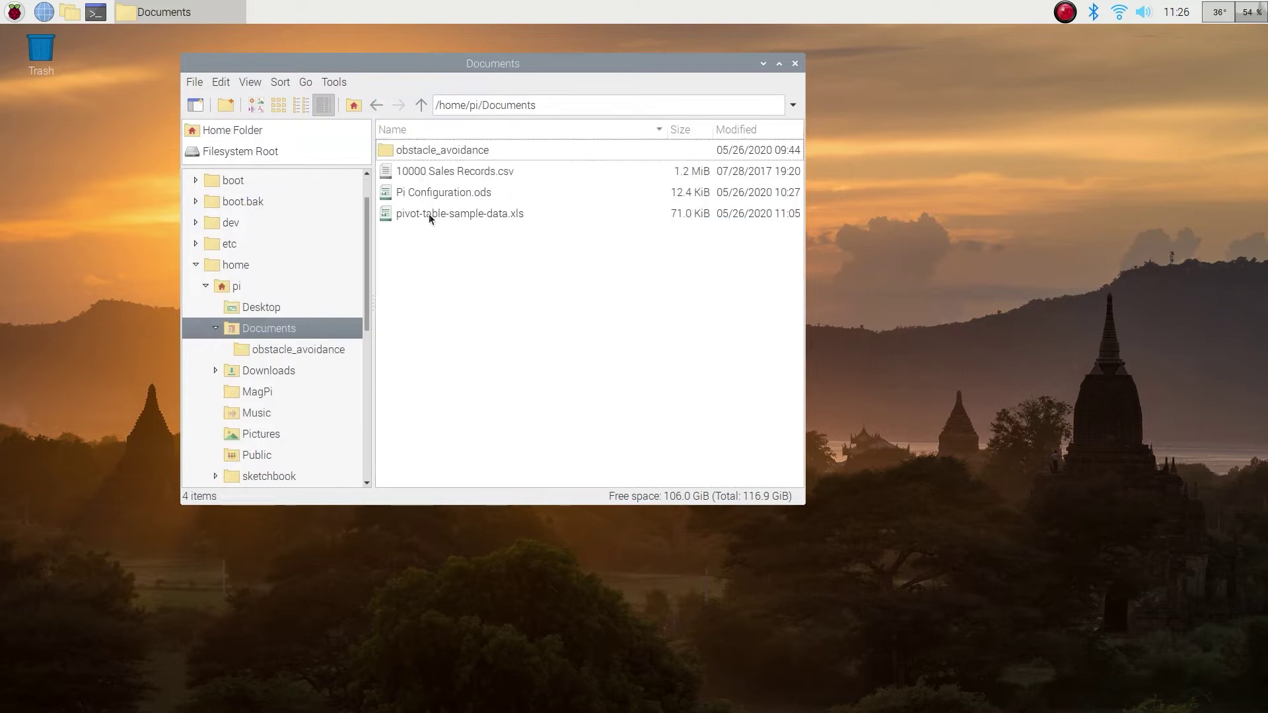
{"action": "left_click", "coordinate": [430, 198]}
{"action": "double_click", "coordinate": [446, 192]}
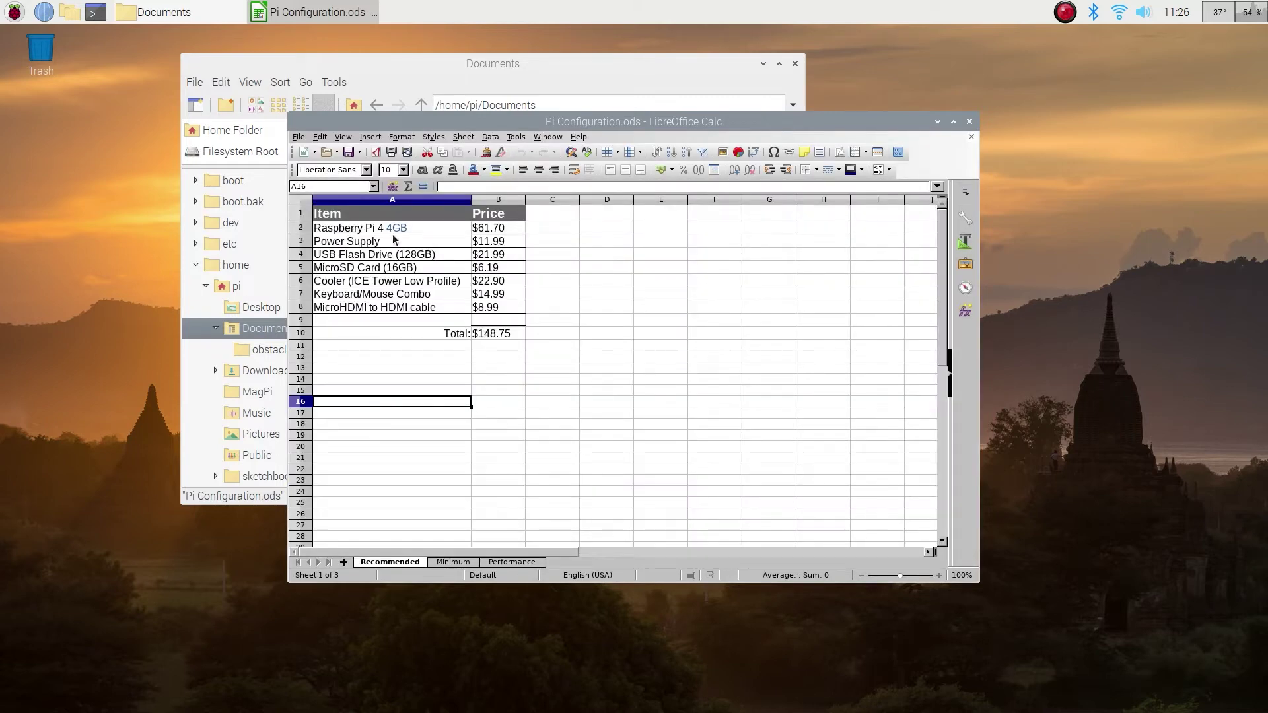
Step: Close the file manager, move Calc left, and view the Minimum, Performance, then Recommended sheets
{"action": "left_click", "coordinate": [417, 359]}
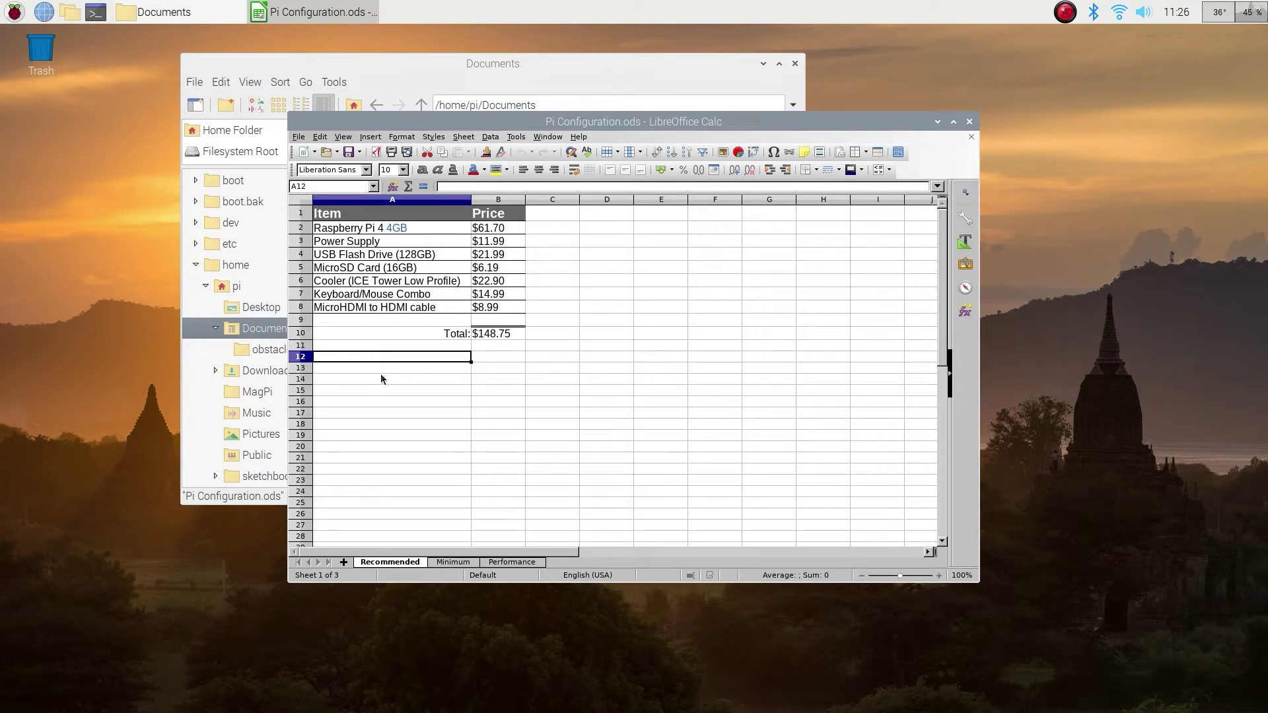
{"action": "left_click", "coordinate": [795, 63]}
{"action": "left_click_drag", "start_coordinate": [696, 119], "coordinate": [626, 56]}
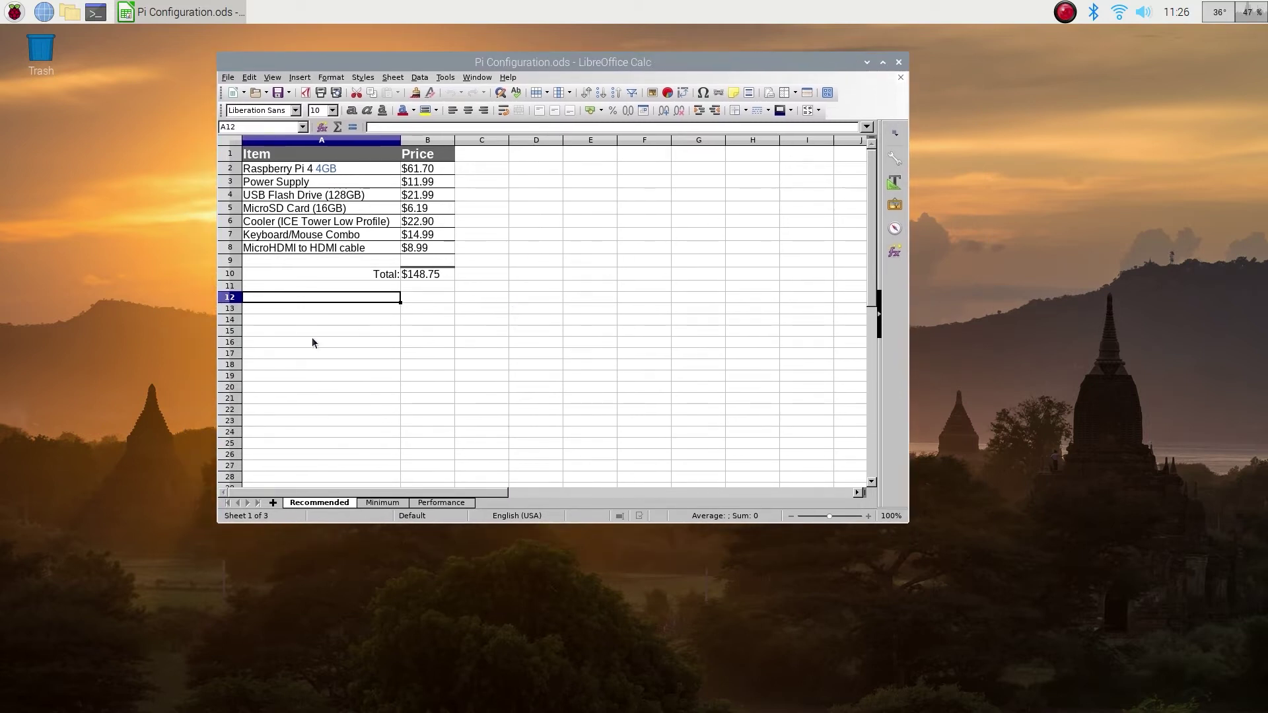
{"action": "left_click", "coordinate": [387, 503]}
{"action": "left_click", "coordinate": [430, 504]}
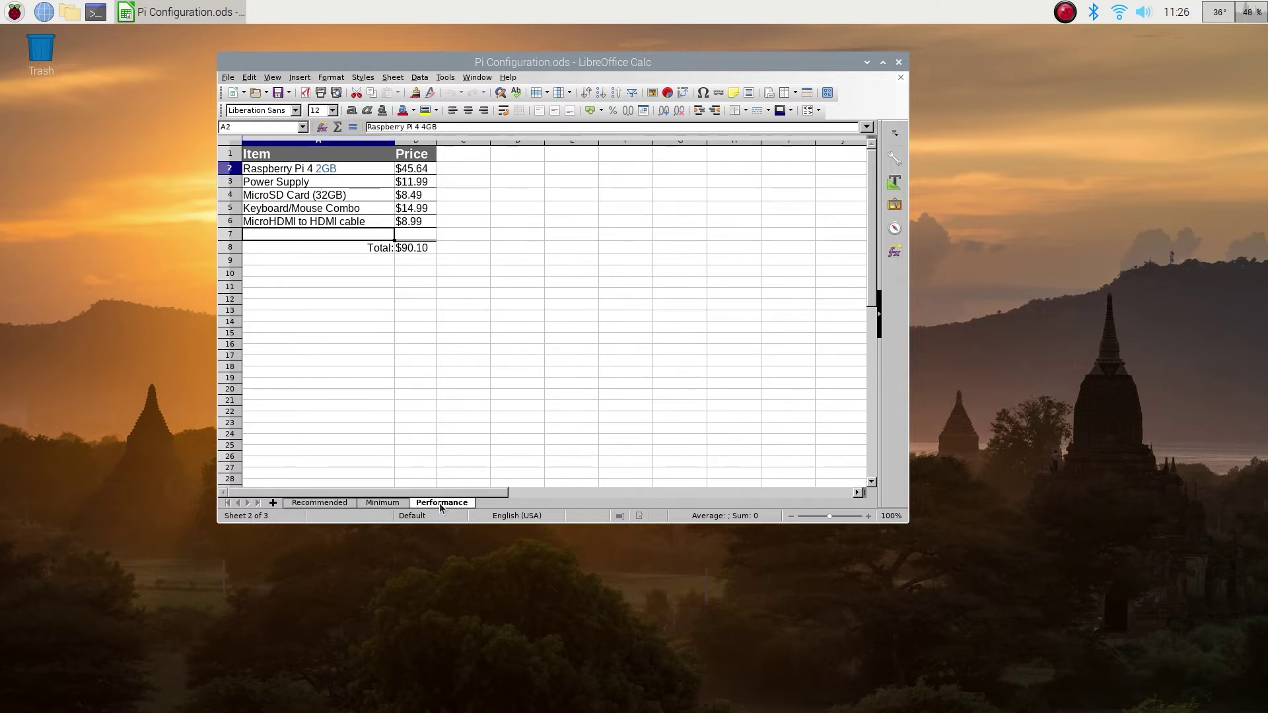
{"action": "left_click", "coordinate": [323, 504]}
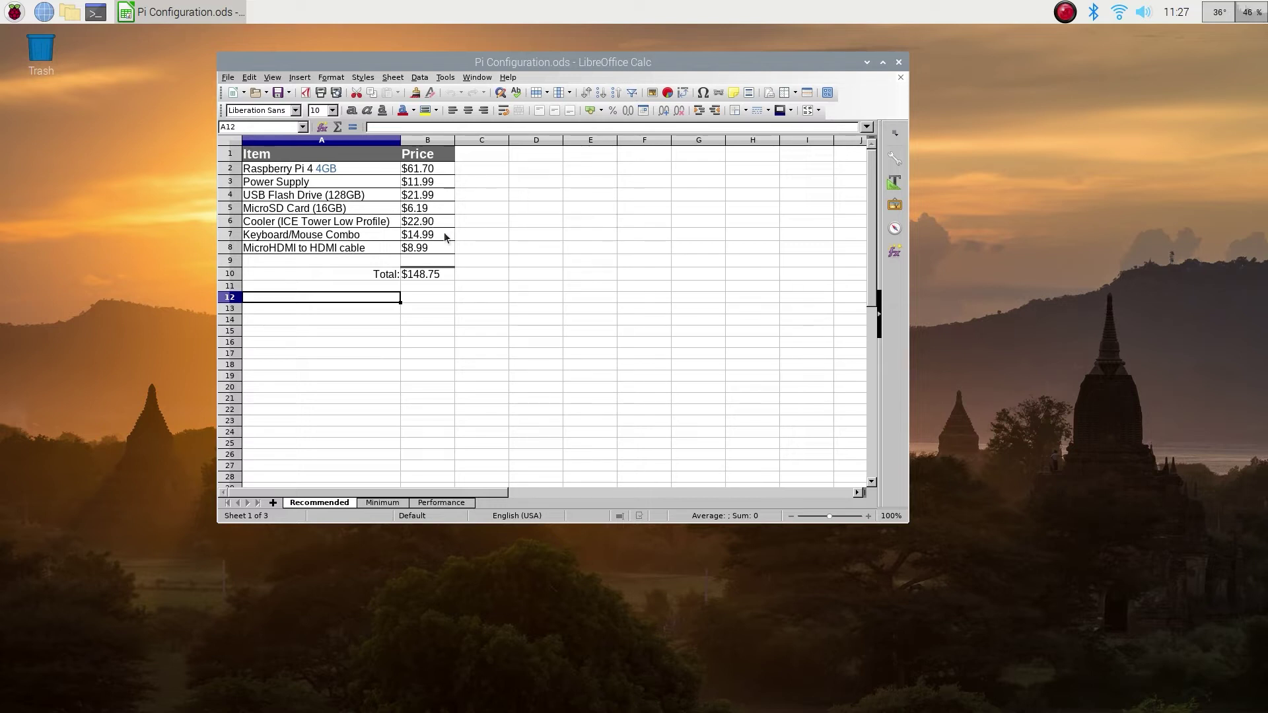
Step: Select the Total row A10:B10 and the empty cell B11 on the Recommended sheet
{"action": "left_click", "coordinate": [385, 277]}
{"action": "left_click", "coordinate": [406, 278], "text": "shift"}
{"action": "left_click", "coordinate": [419, 288]}
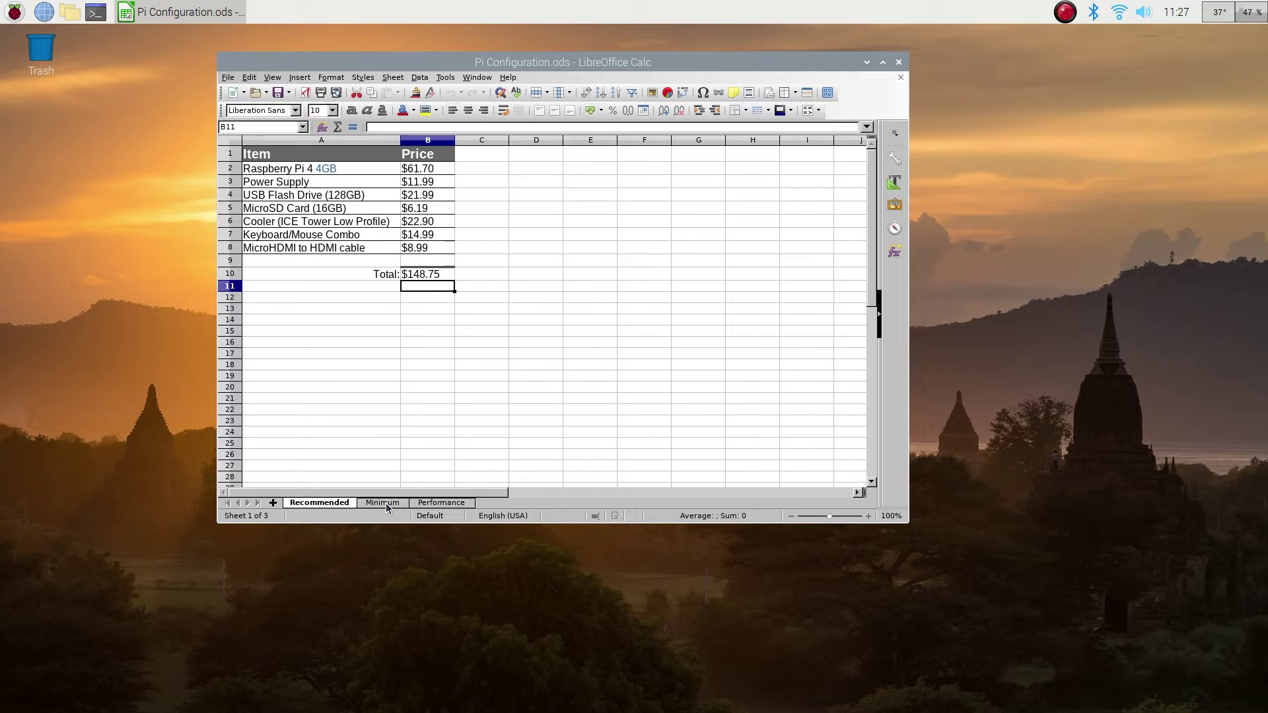
{"action": "left_click", "coordinate": [385, 502]}
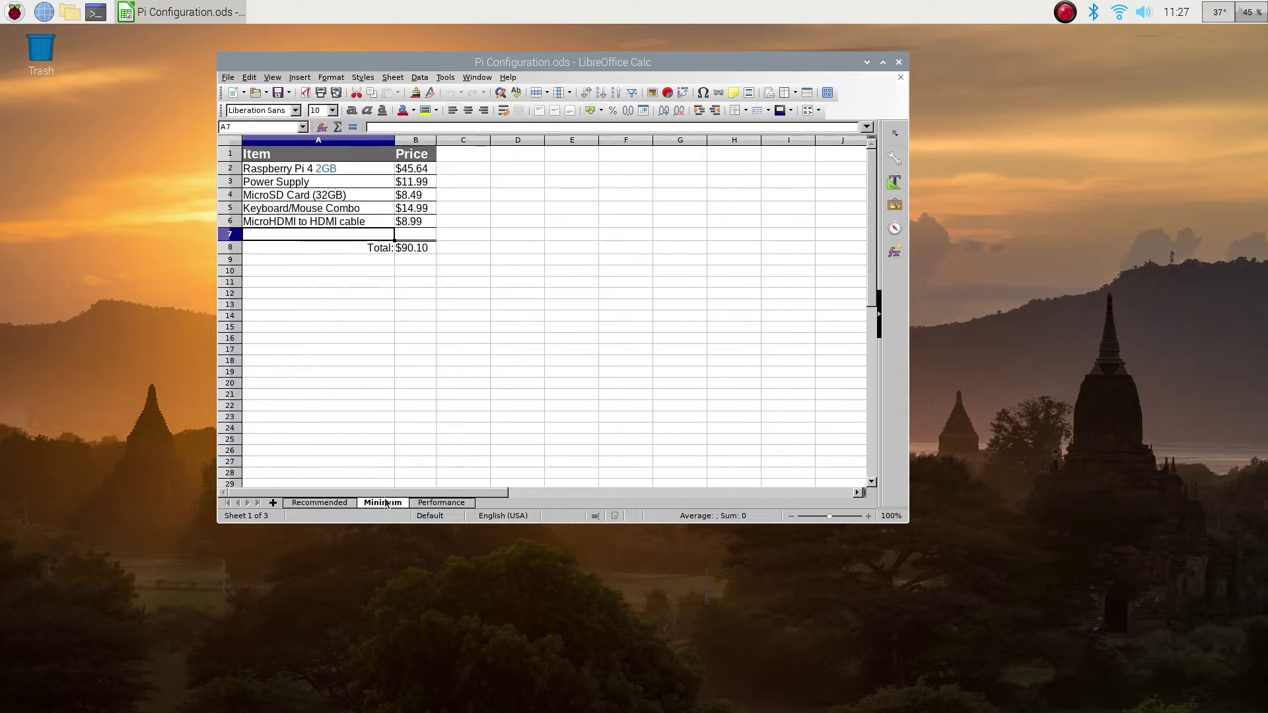
{"action": "left_click", "coordinate": [382, 296]}
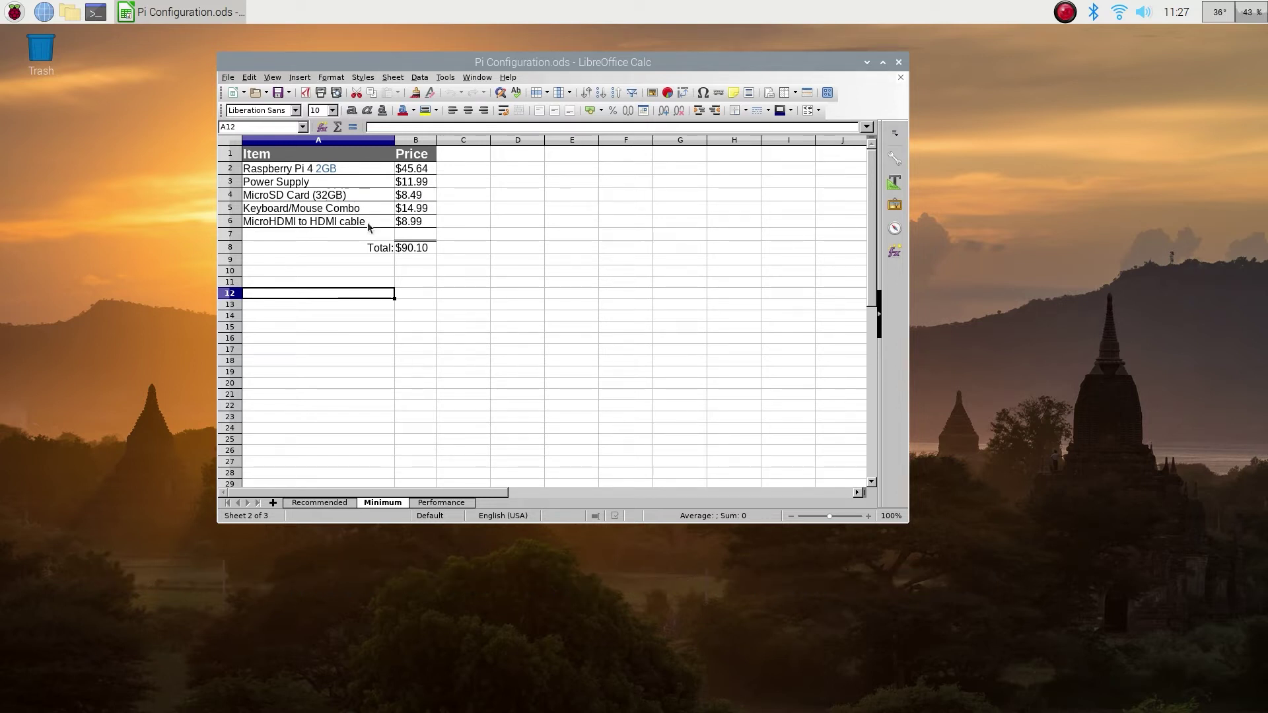
{"action": "left_click", "coordinate": [431, 213]}
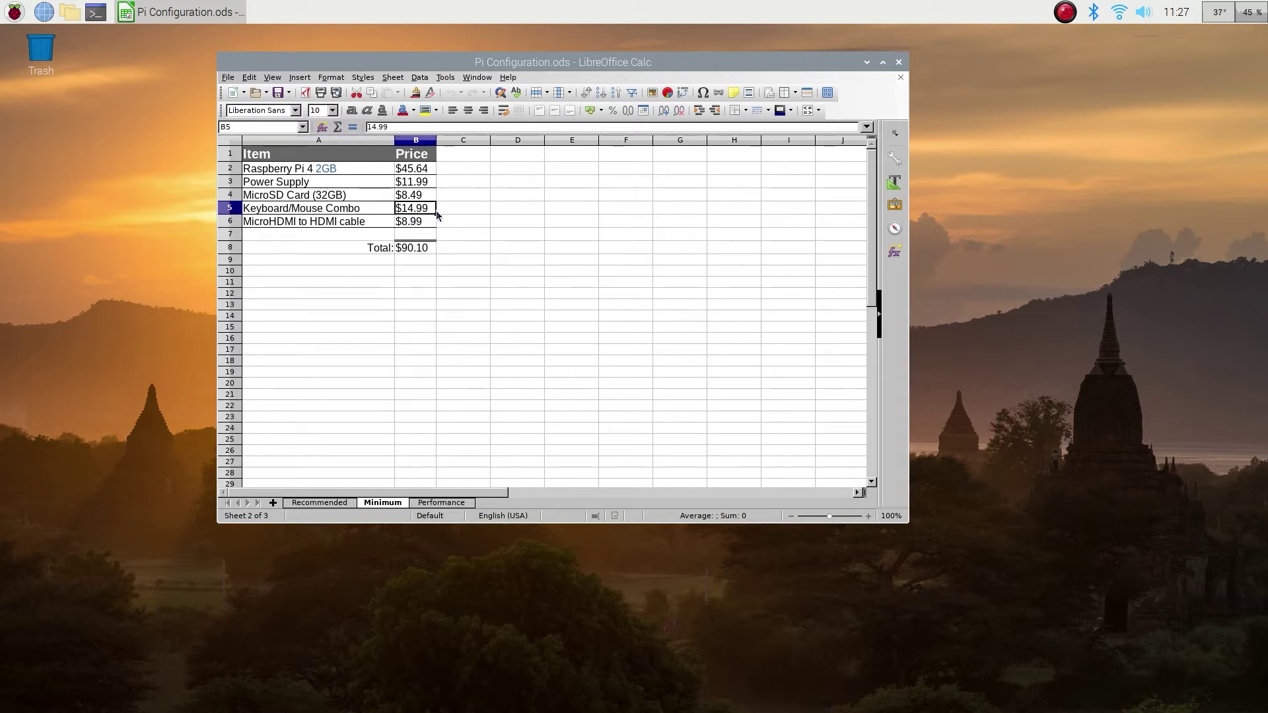
{"action": "left_click", "coordinate": [458, 225]}
{"action": "left_click", "coordinate": [422, 228]}
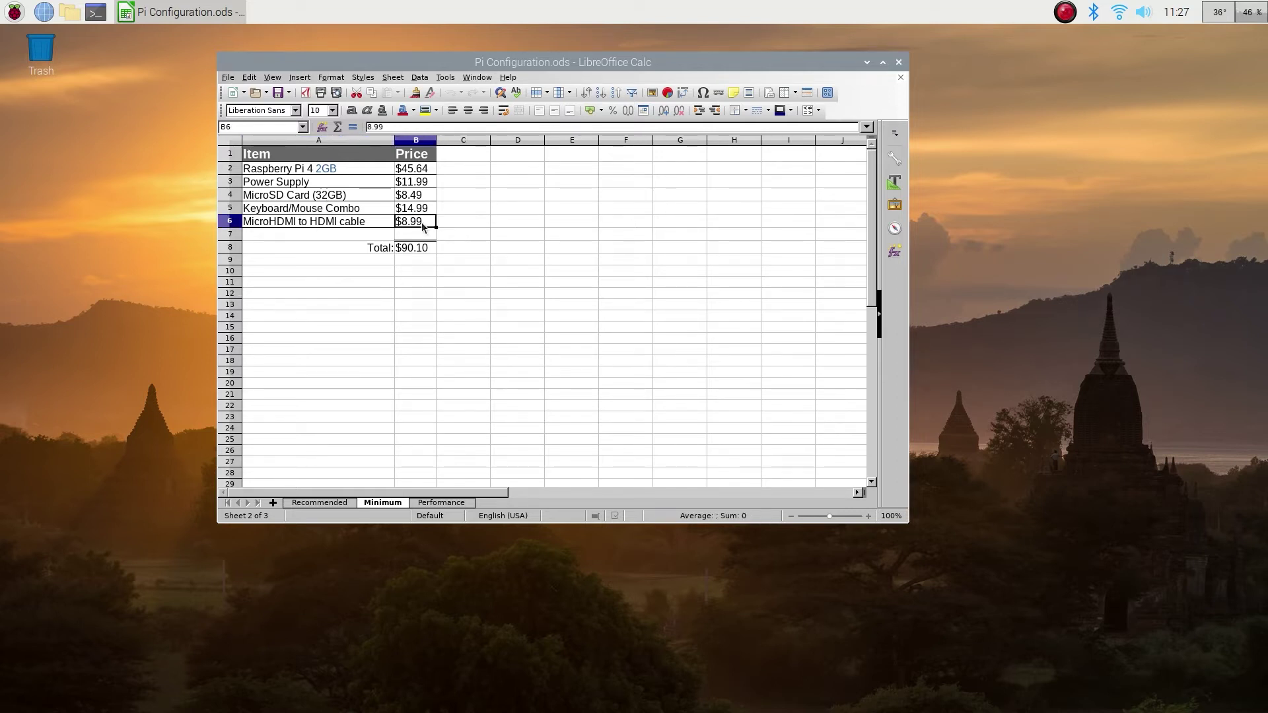
{"action": "left_click", "coordinate": [381, 279]}
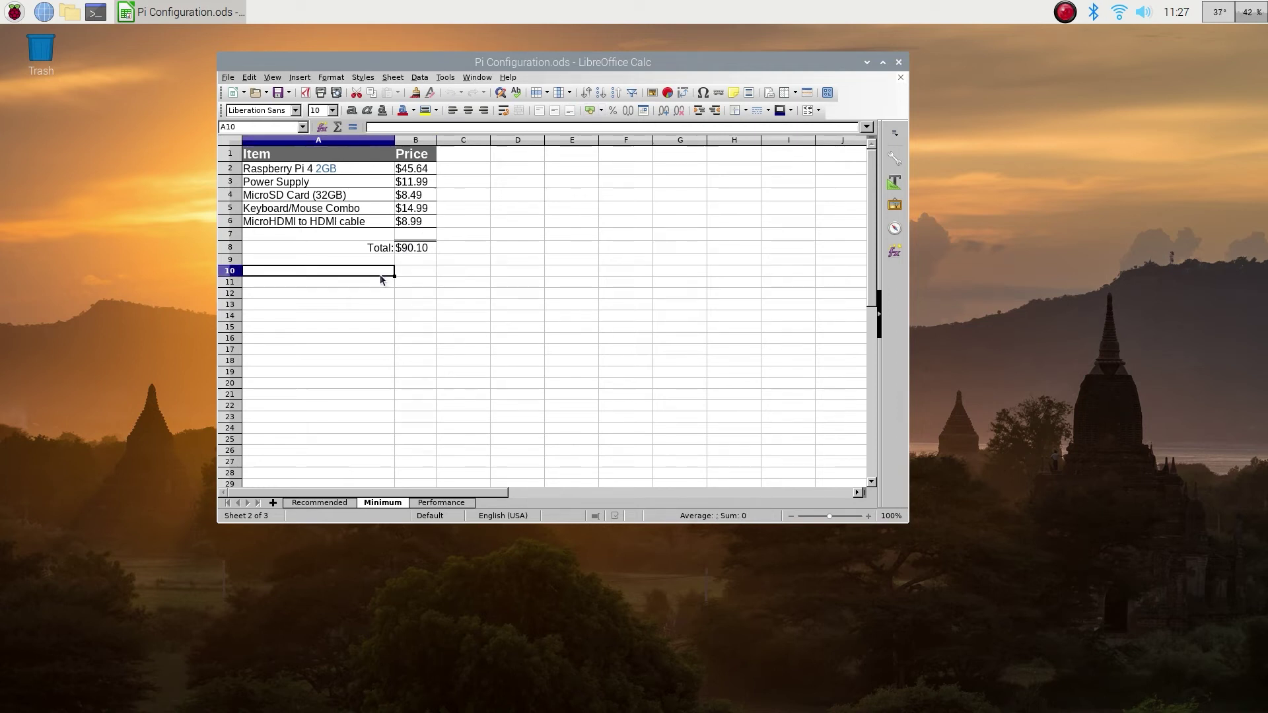
{"action": "left_click", "coordinate": [423, 254]}
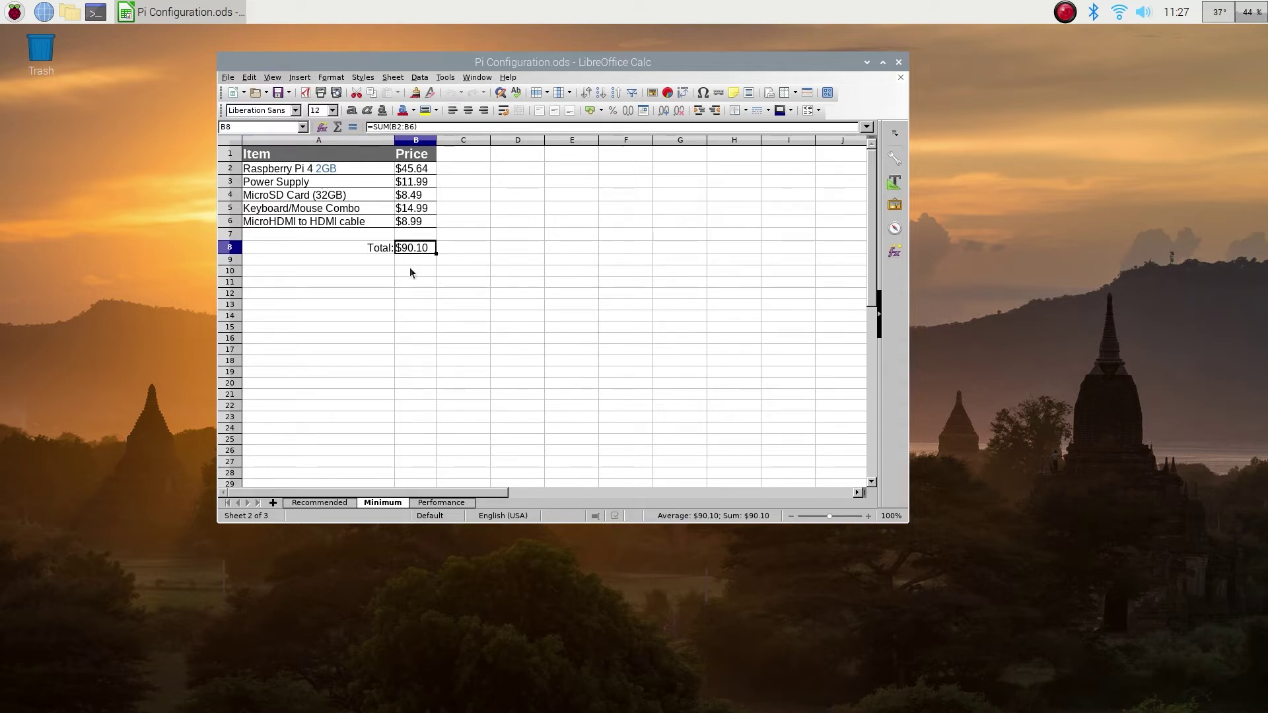
{"action": "left_click", "coordinate": [410, 268]}
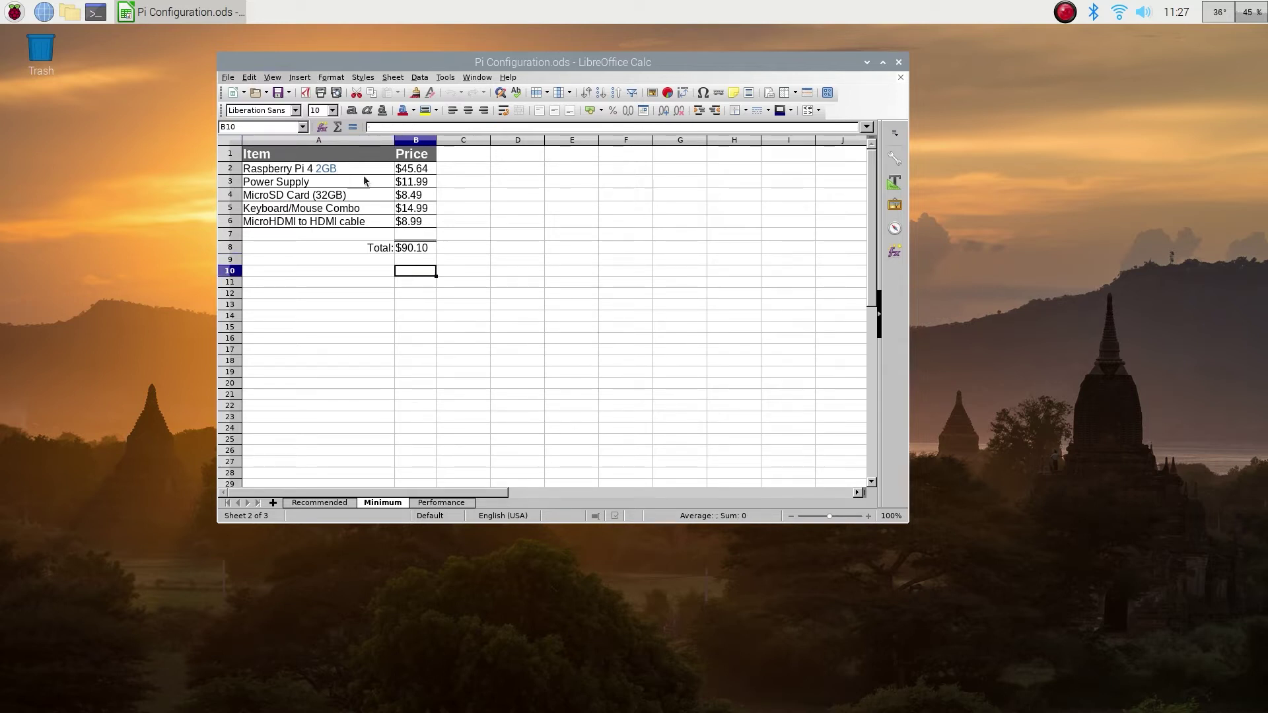
{"action": "left_click", "coordinate": [404, 255]}
{"action": "left_click", "coordinate": [356, 276]}
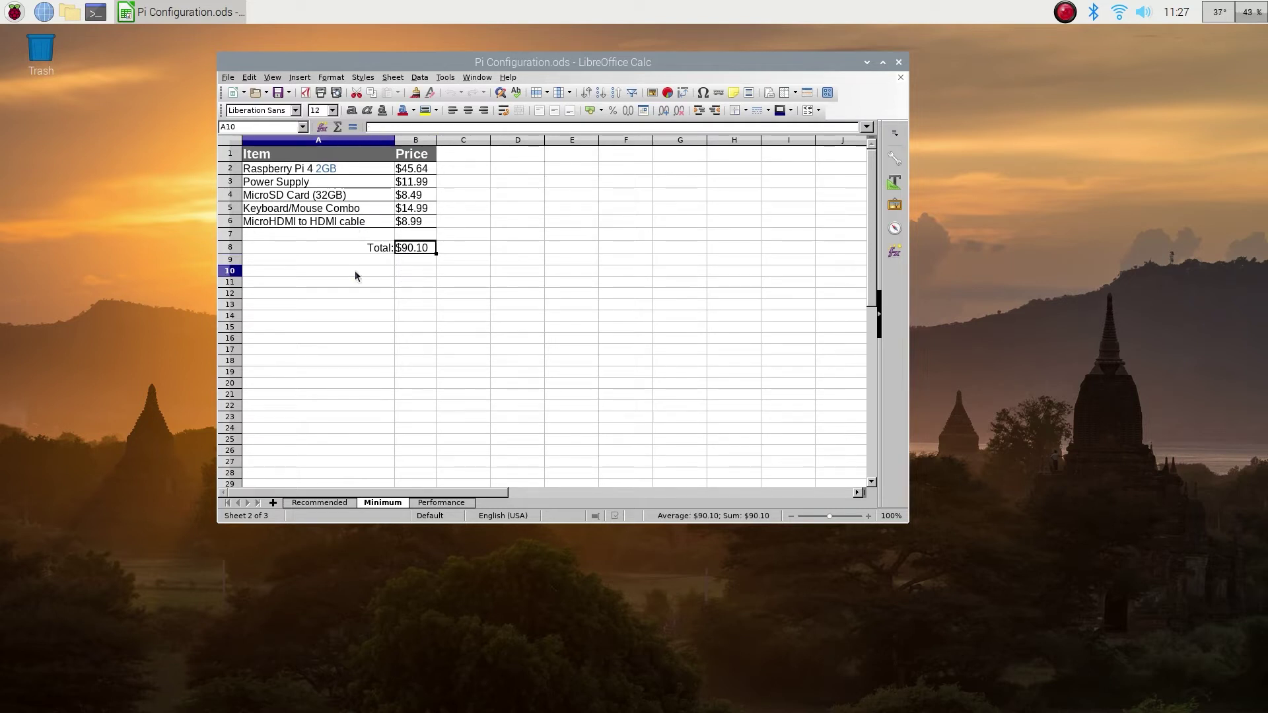
{"action": "left_click", "coordinate": [419, 261]}
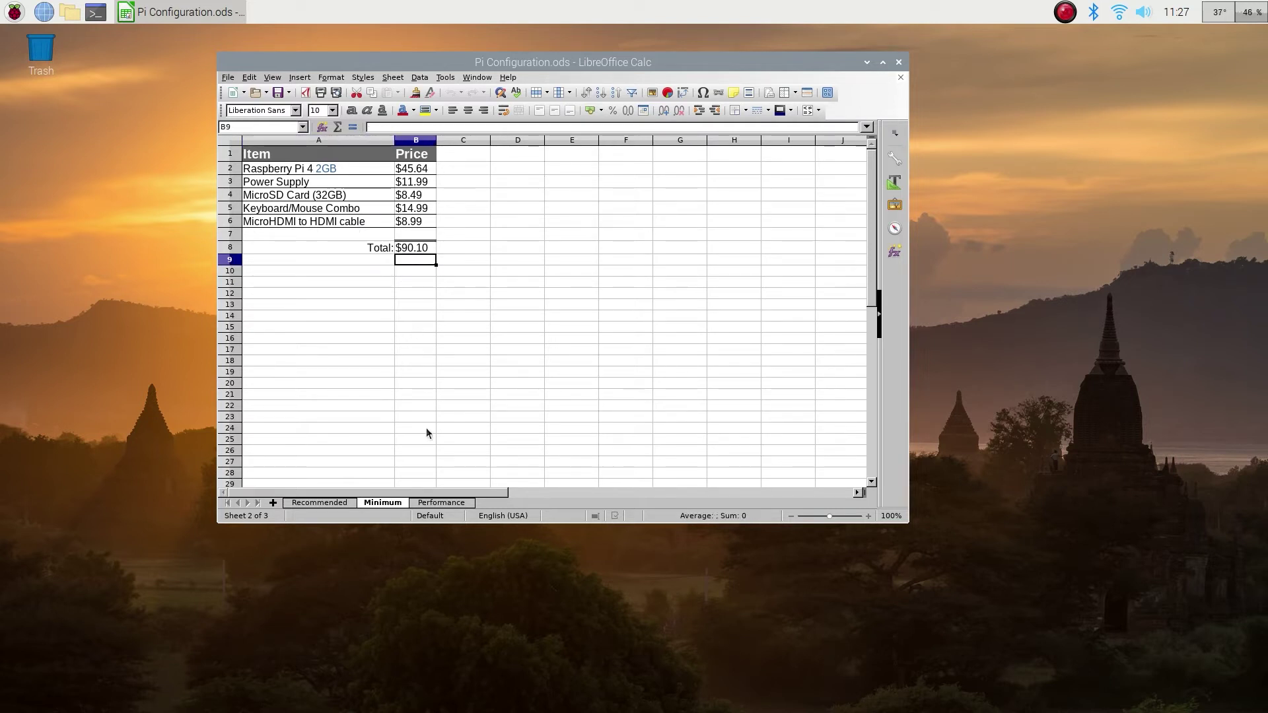
Step: Review the Performance sheet's NVMe SSD, MicroSD Card and $25.99 enclosure entries
{"action": "left_click", "coordinate": [439, 503]}
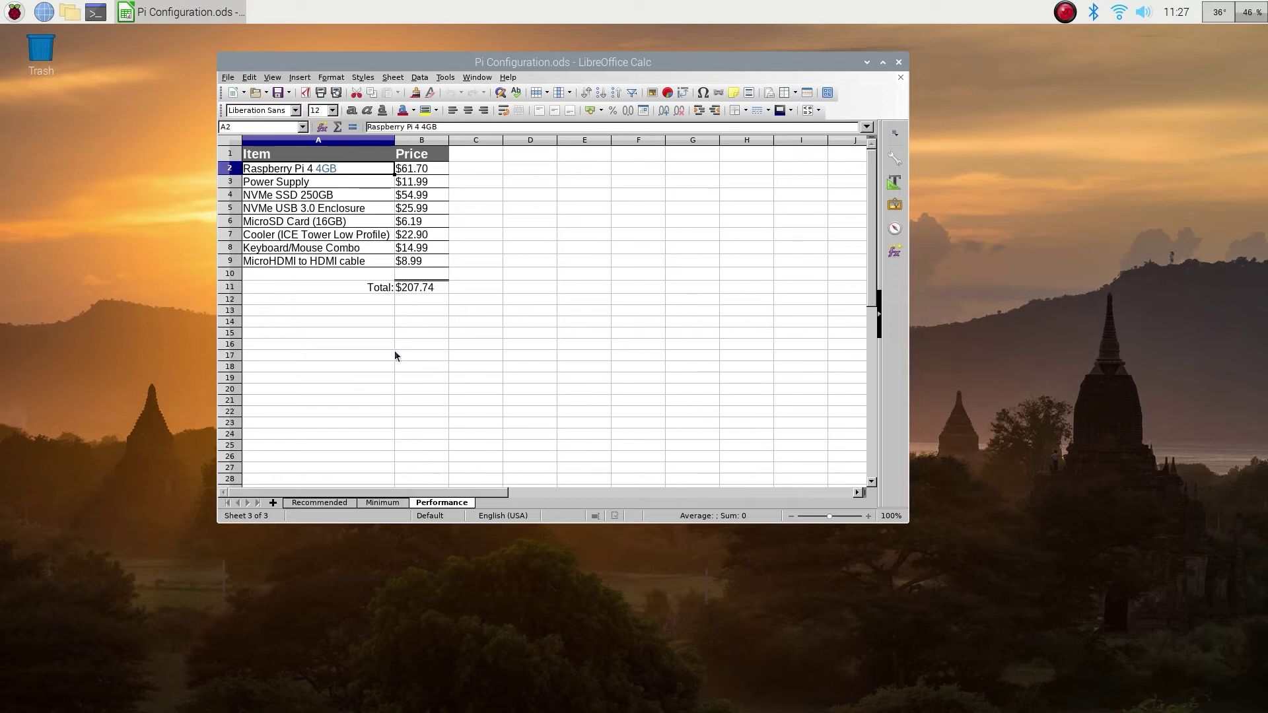
{"action": "left_click", "coordinate": [361, 321]}
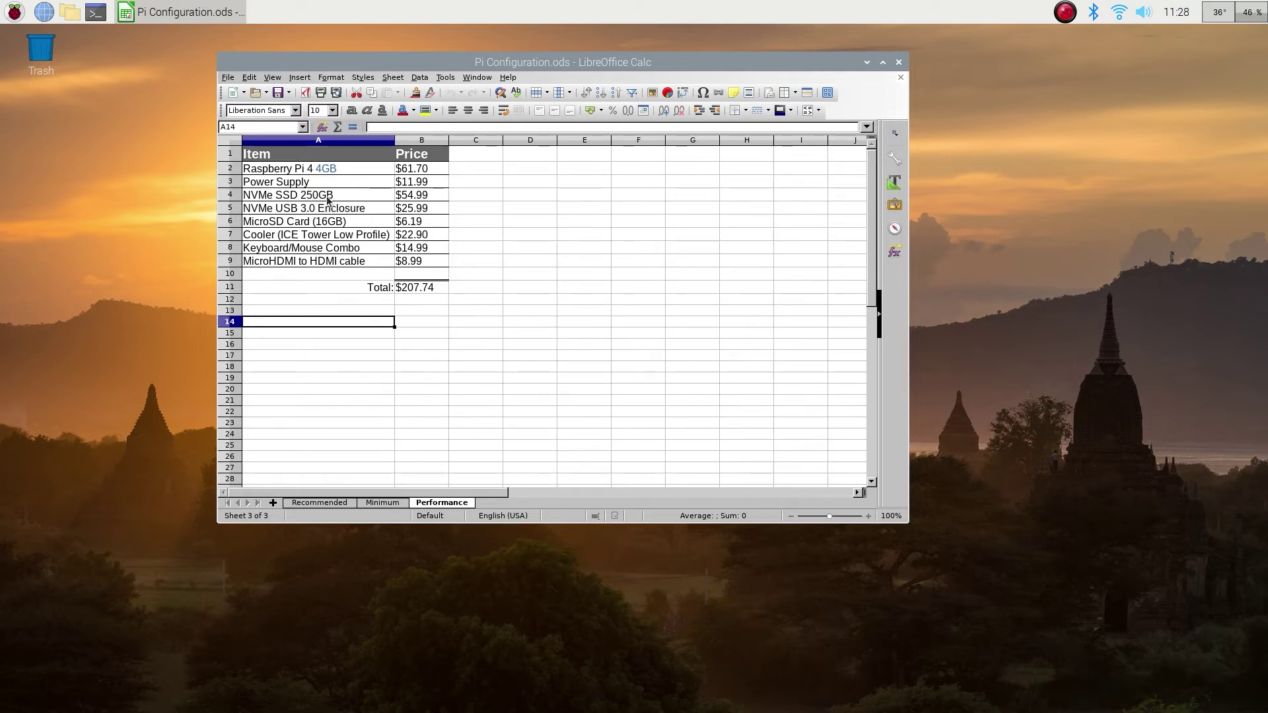
{"action": "left_click_drag", "start_coordinate": [328, 196], "coordinate": [428, 208]}
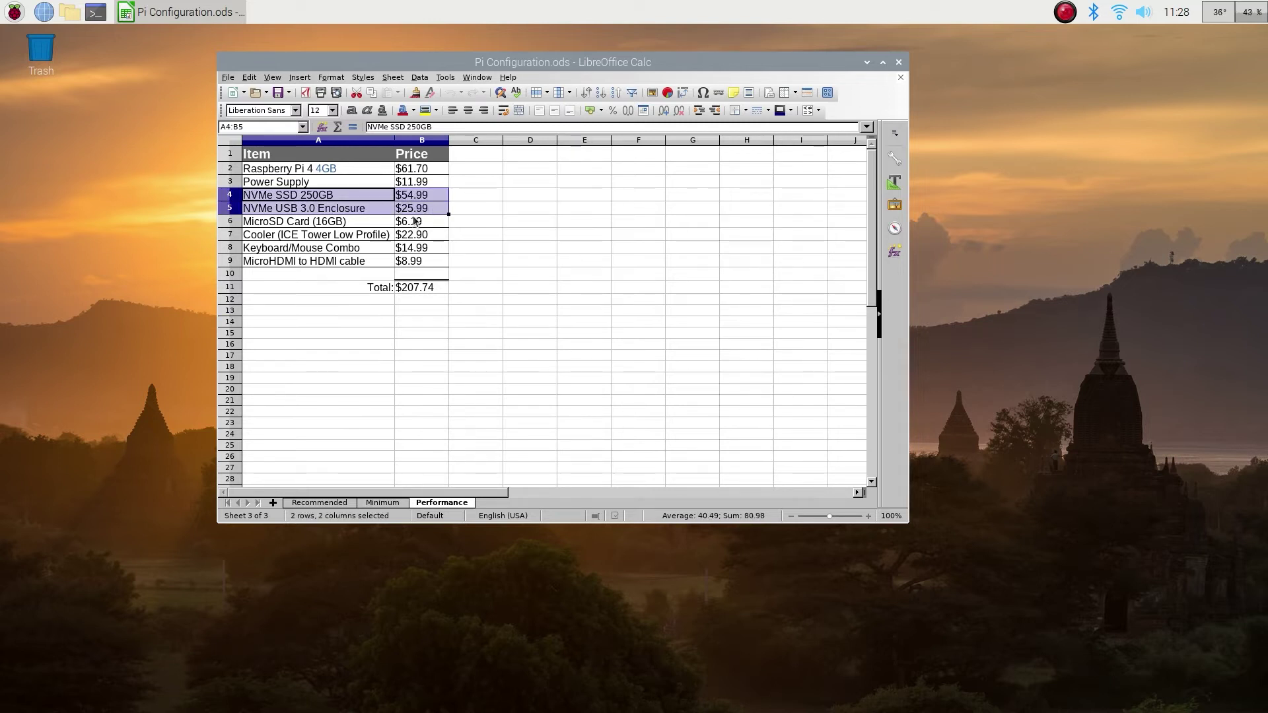
{"action": "left_click", "coordinate": [354, 224]}
{"action": "left_click", "coordinate": [364, 197]}
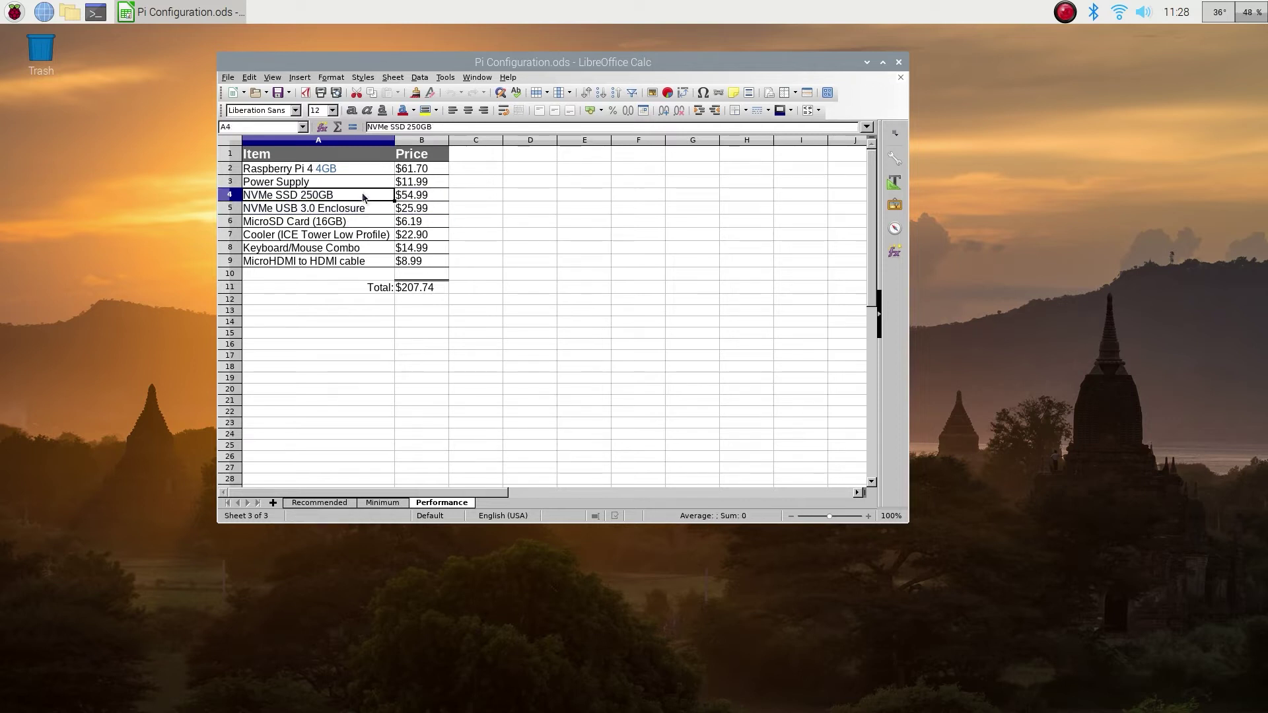
{"action": "left_click", "coordinate": [421, 209]}
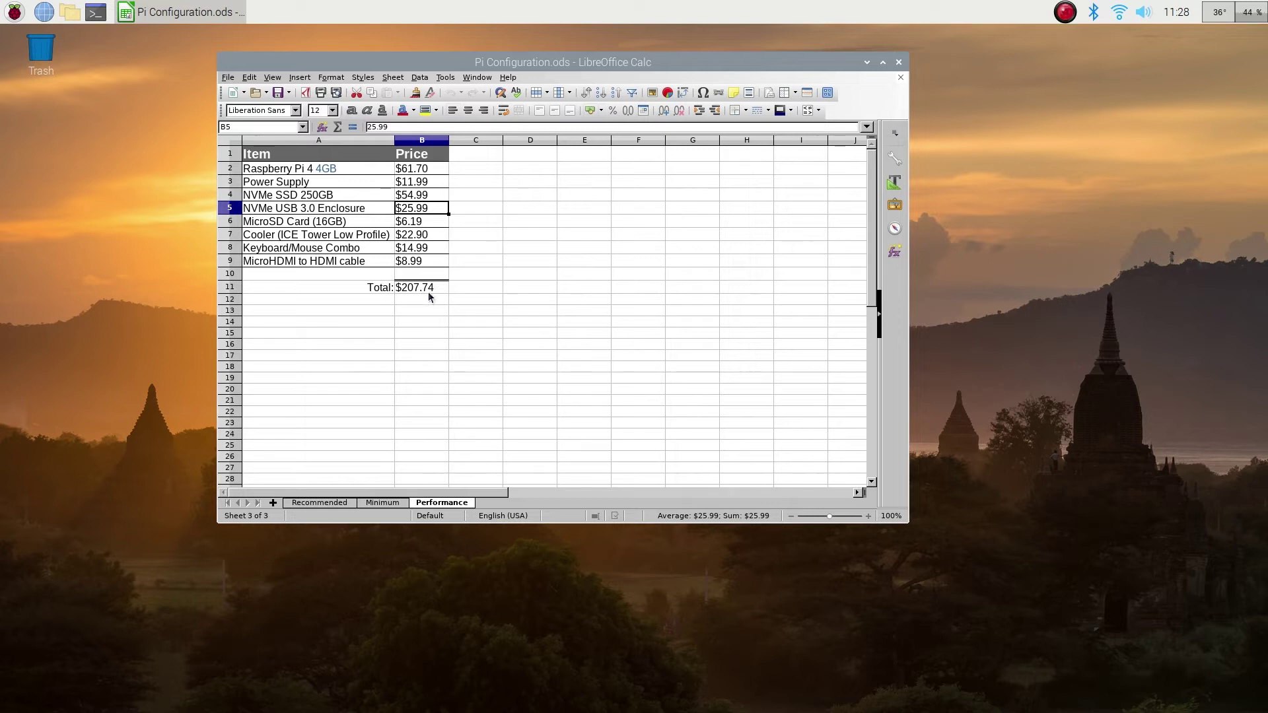
Step: Check the Performance sheet's $207.74 total and launch the Chromium browser
{"action": "left_click", "coordinate": [428, 292]}
{"action": "left_click", "coordinate": [423, 321]}
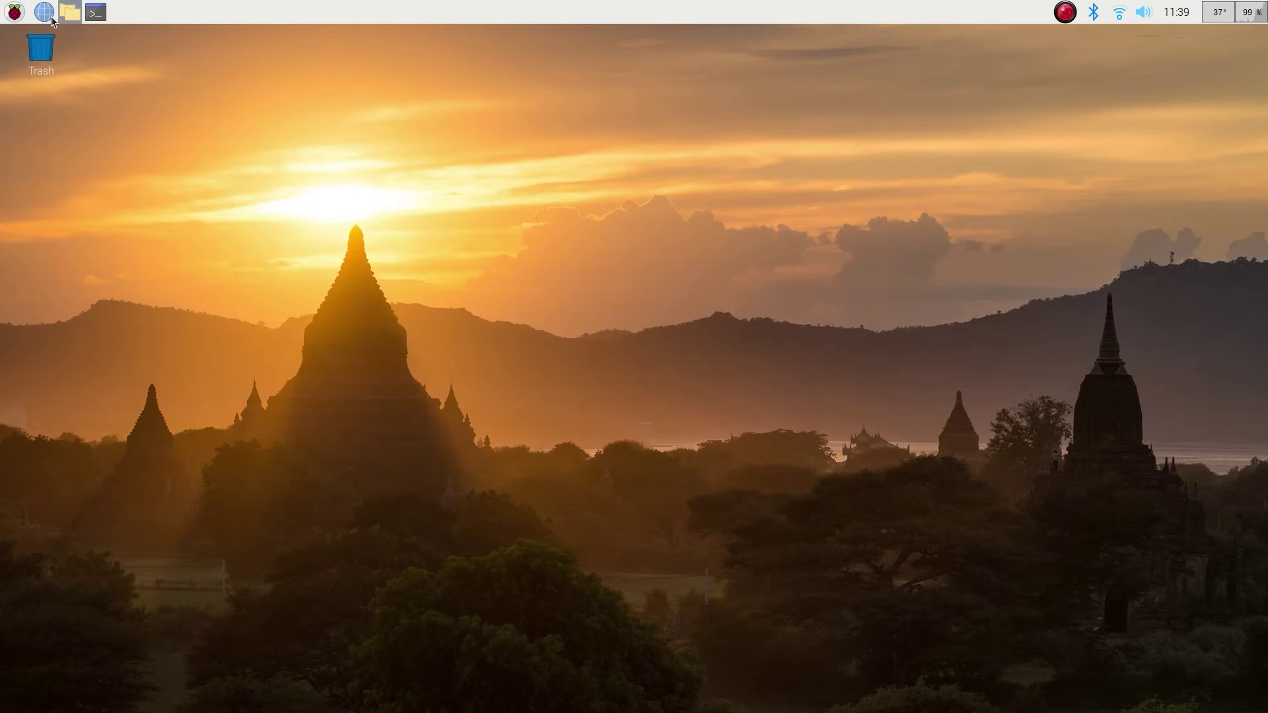
{"action": "left_click", "coordinate": [48, 14]}
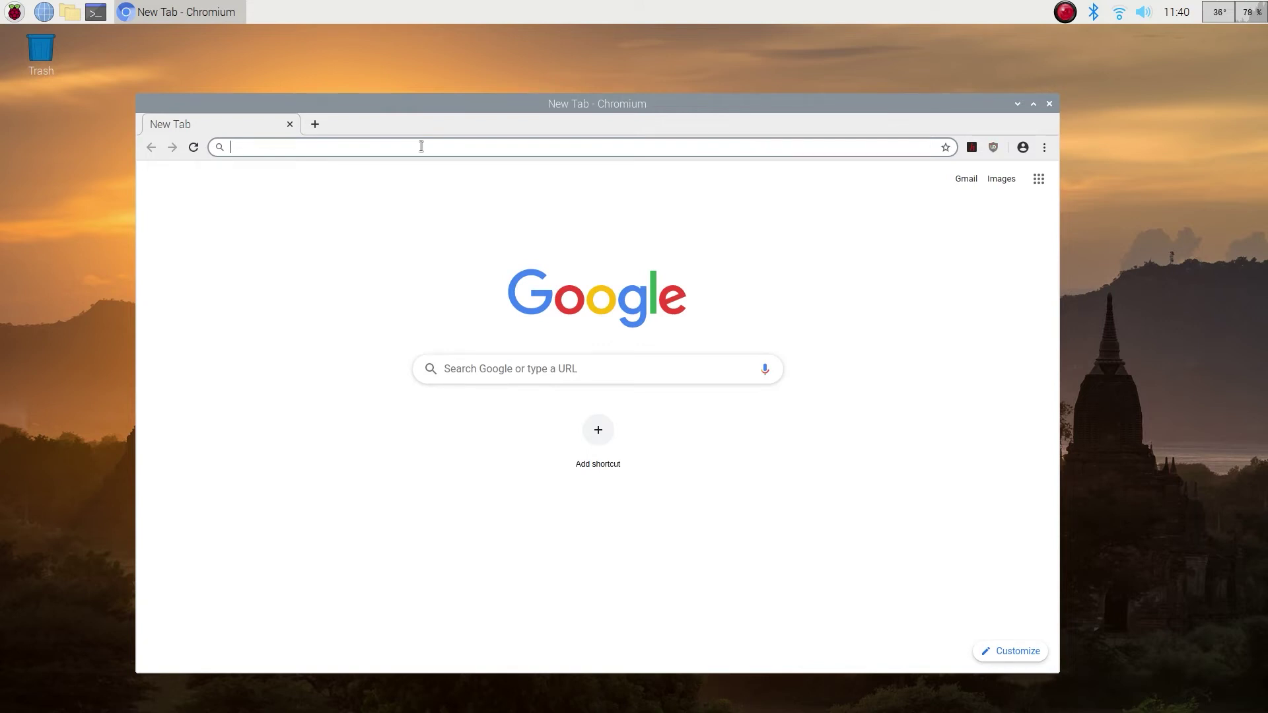
Step: Open techcrunch.com from the 'te' address-bar suggestion and scroll its homepage
{"action": "type", "text": "te"}
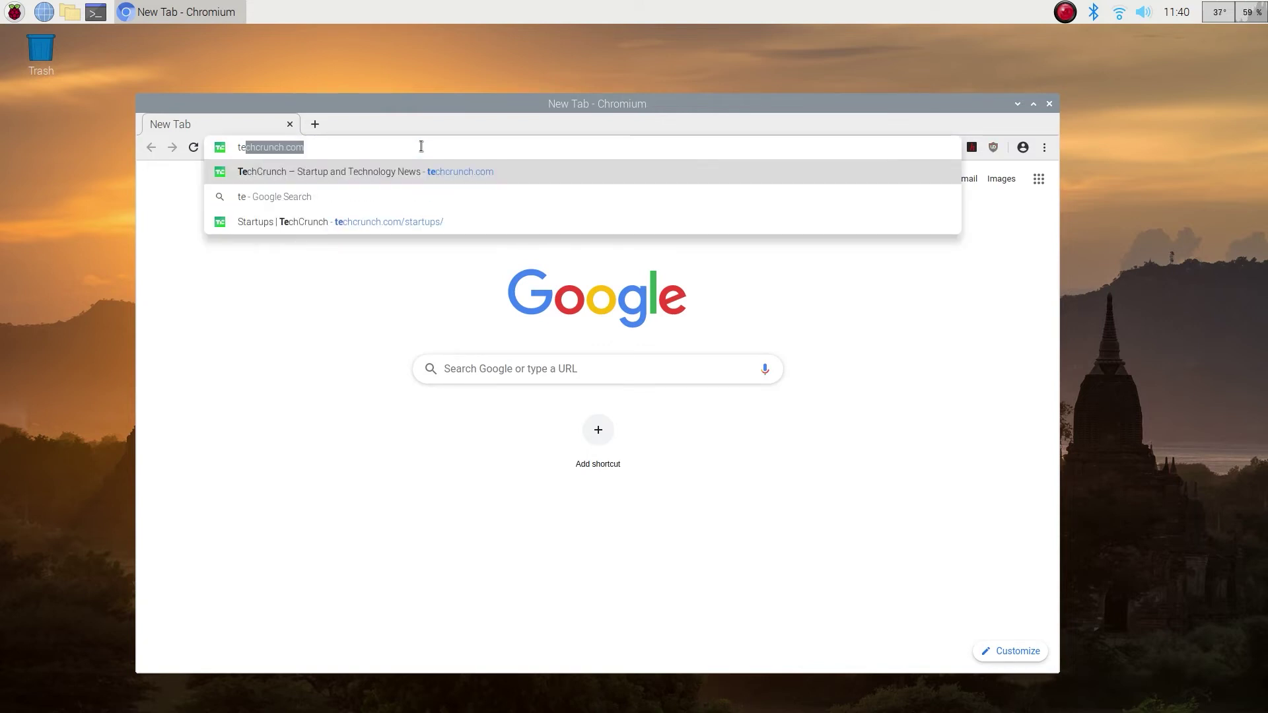
{"action": "key", "text": "Delete"}
{"action": "key", "text": "Up"}
{"action": "key", "text": "Return"}
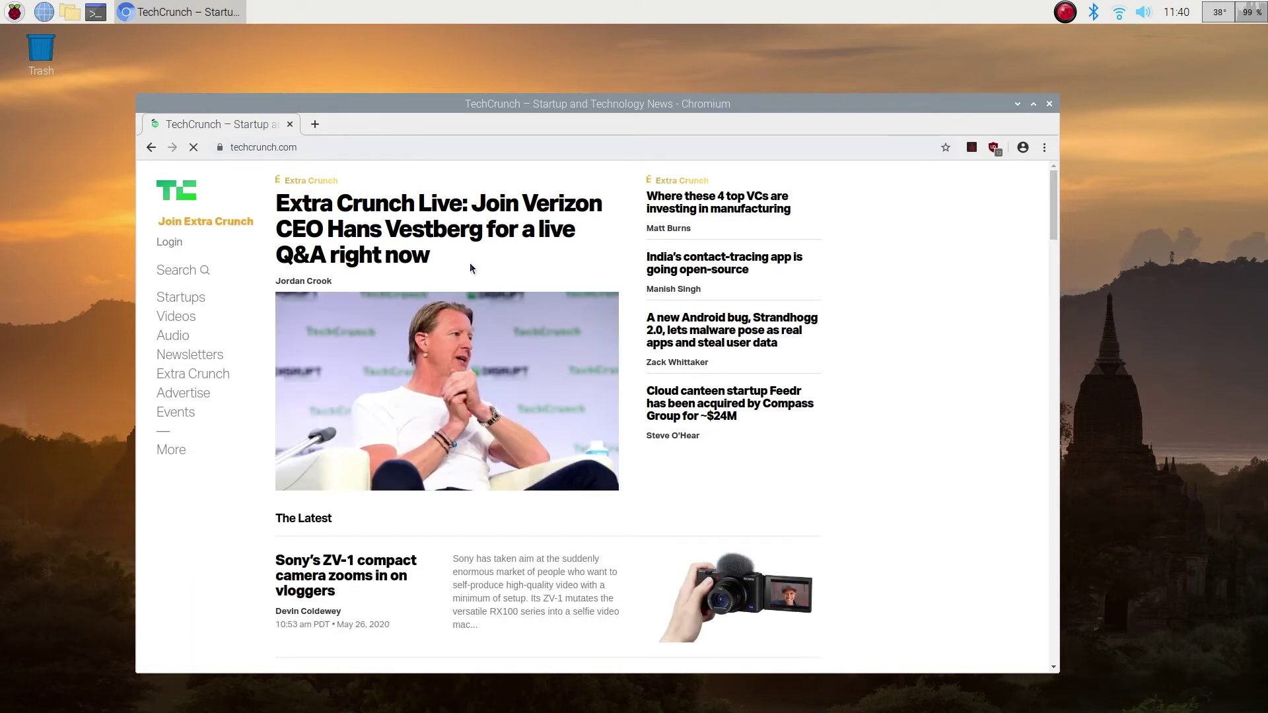
{"action": "scroll", "coordinate": [544, 267], "scroll_direction": "down", "scroll_amount": 1}
{"action": "scroll", "coordinate": [544, 267], "scroll_direction": "down", "scroll_amount": 10}
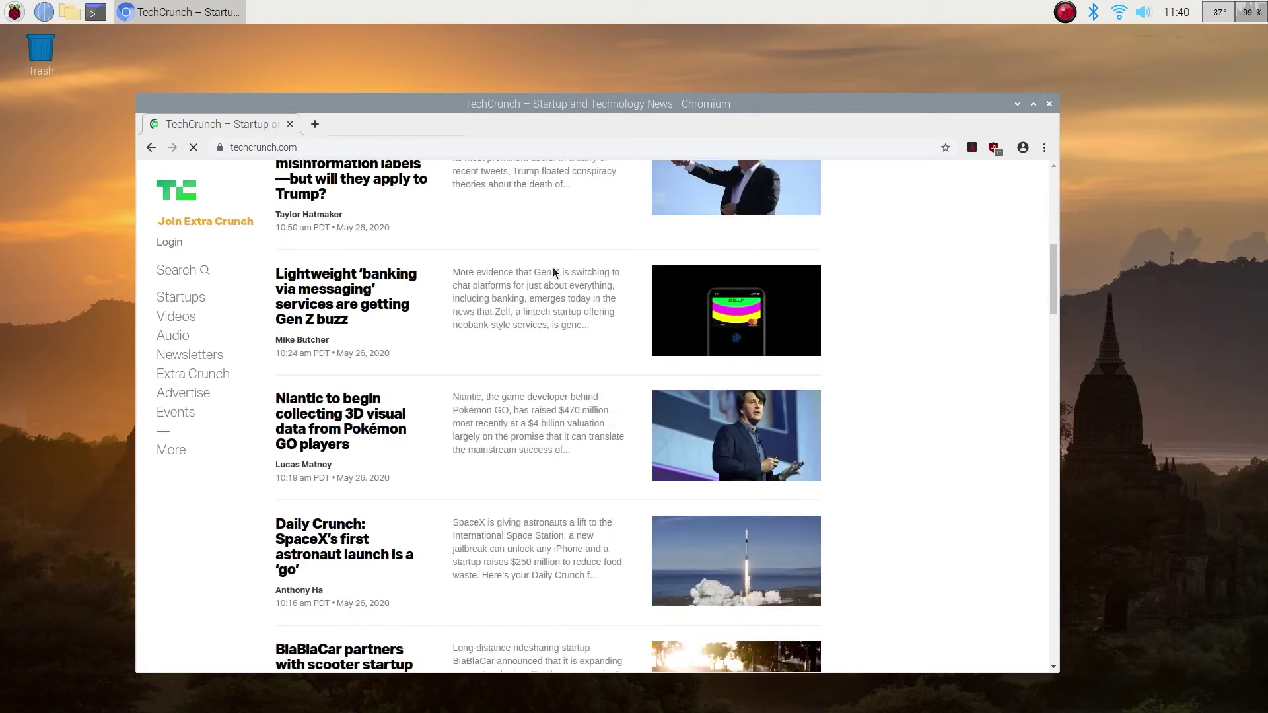
{"action": "scroll", "coordinate": [553, 273], "scroll_direction": "down", "scroll_amount": 5}
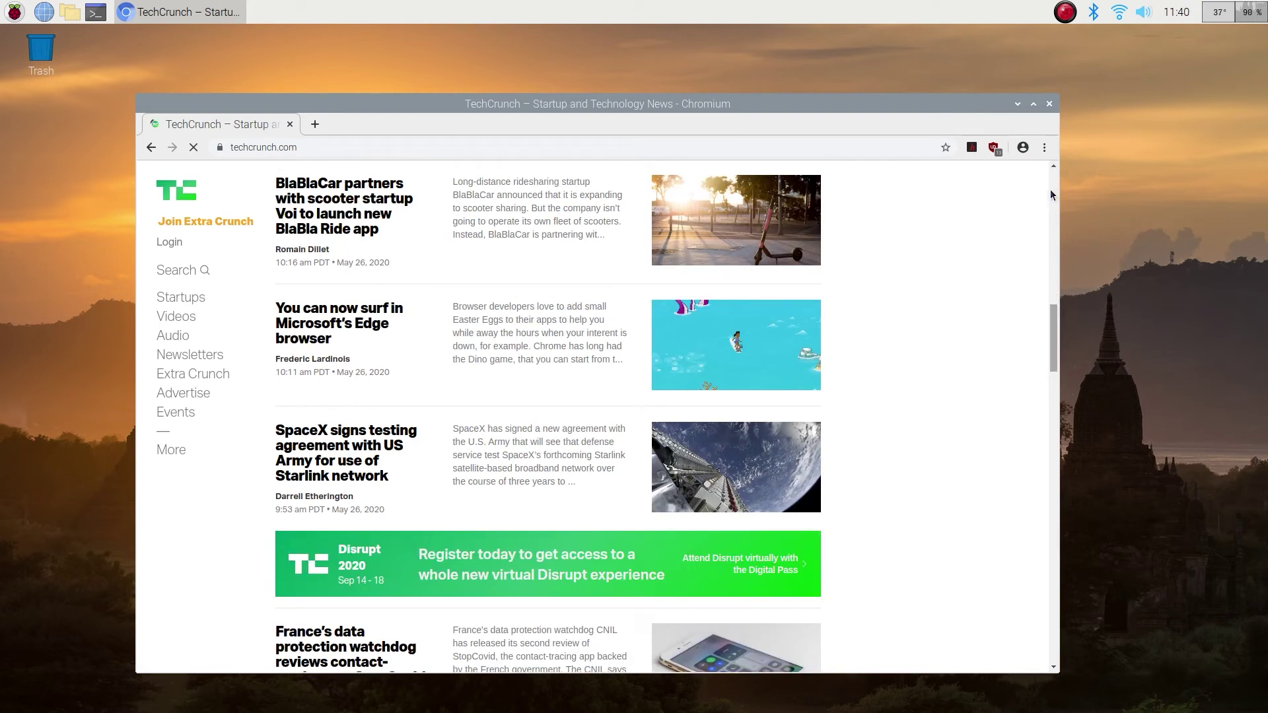
Step: Open the TechCrunch Startups section and scroll through its article list
{"action": "left_click", "coordinate": [181, 297]}
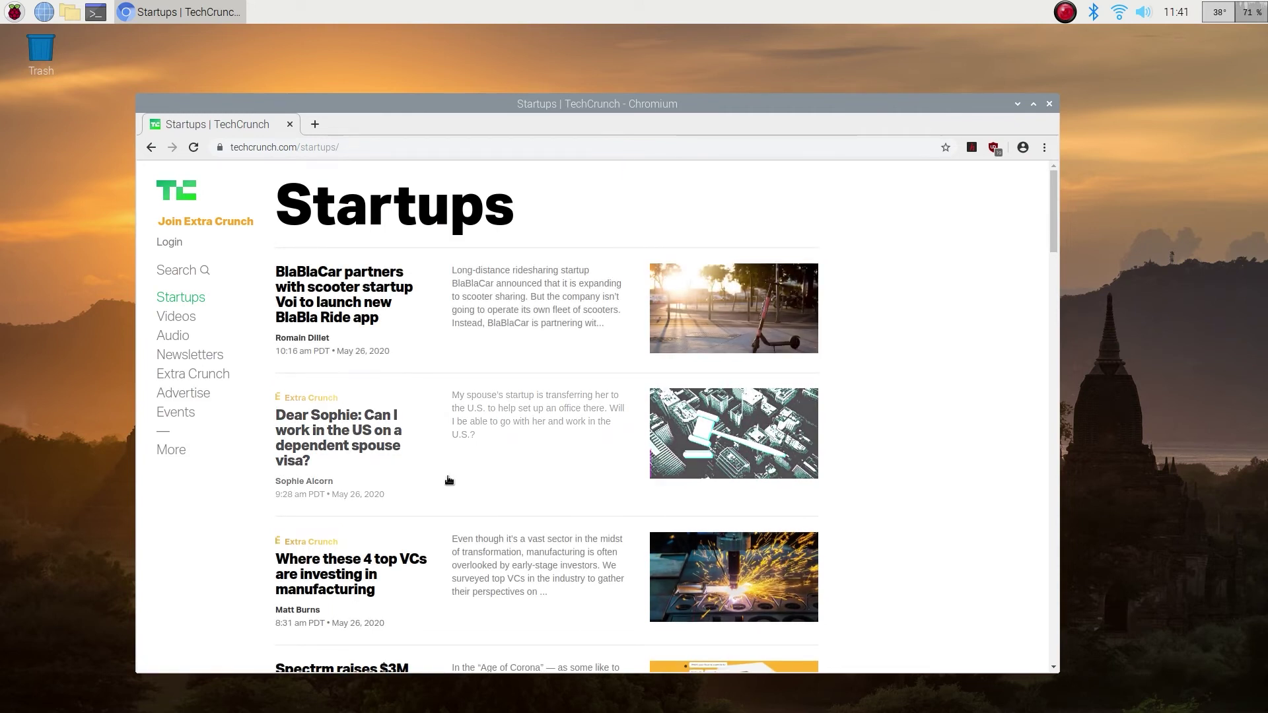
{"action": "scroll", "coordinate": [977, 272], "scroll_direction": "down", "scroll_amount": 3}
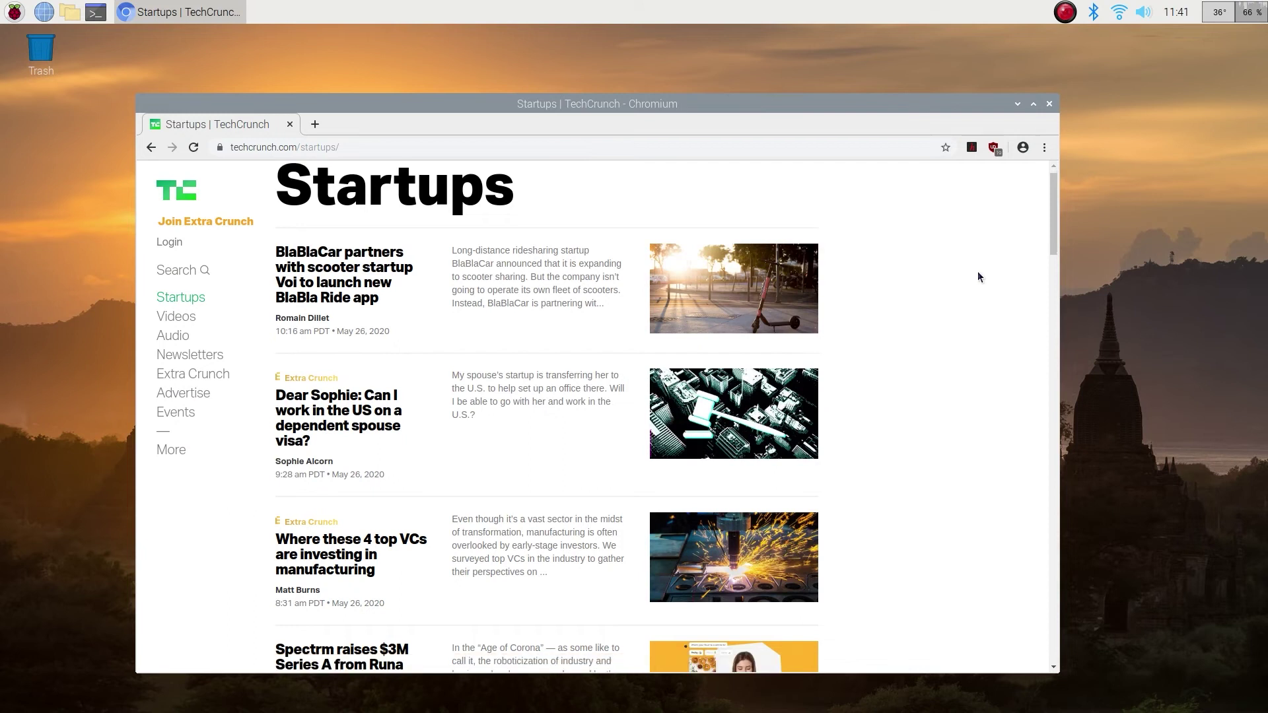
{"action": "scroll", "coordinate": [978, 276], "scroll_direction": "down", "scroll_amount": 7}
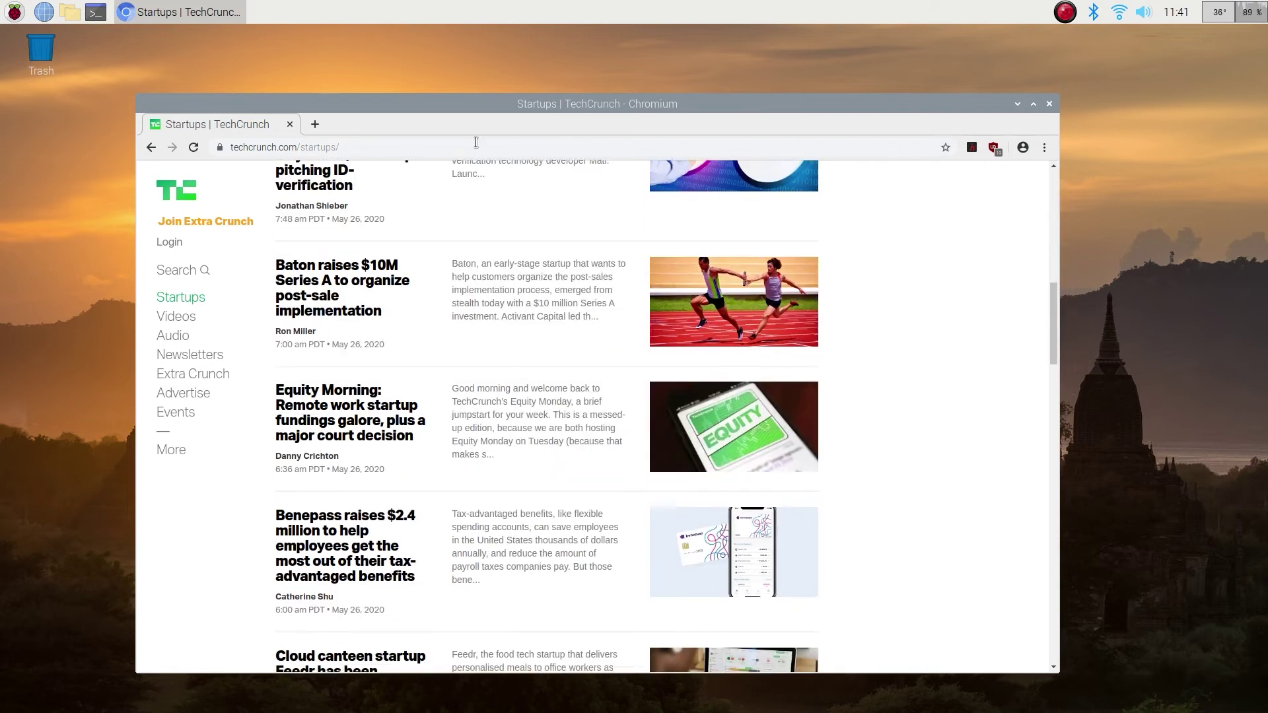
{"action": "left_click", "coordinate": [475, 146]}
Step: Load amazon.com and scroll down and back up its home page
{"action": "type", "text": "amazon.com"}
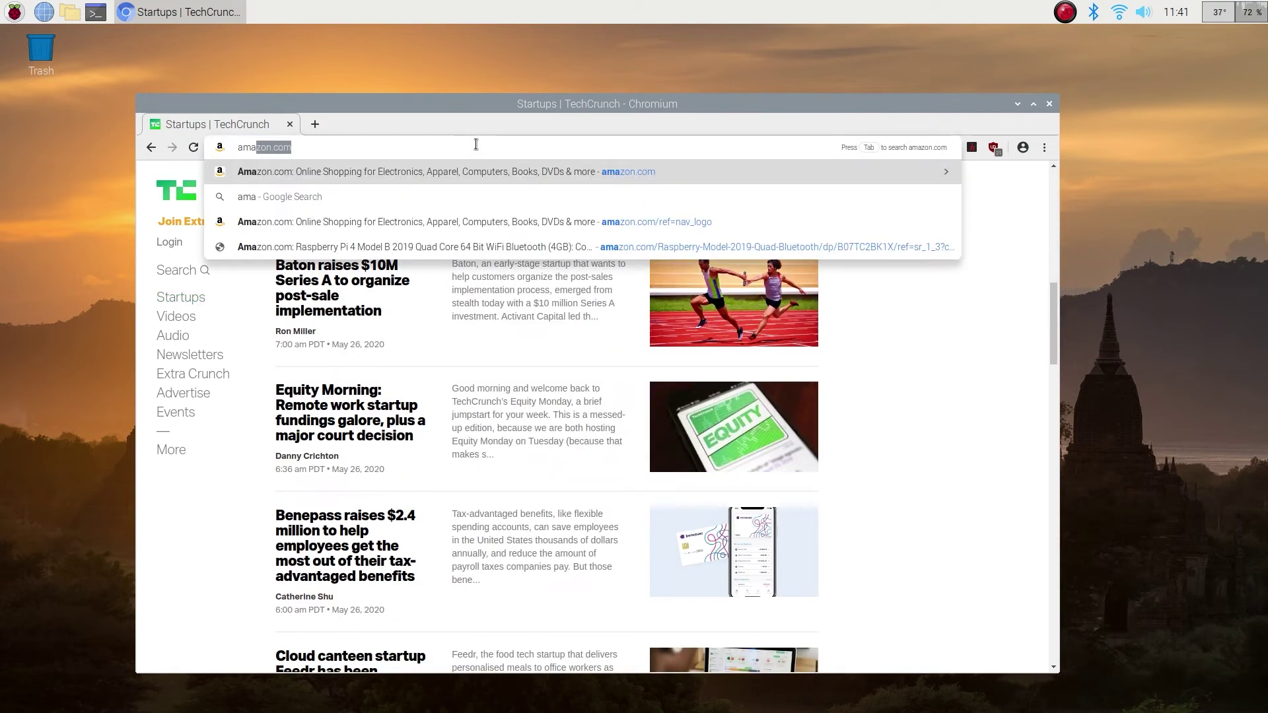
{"action": "key", "text": "Return"}
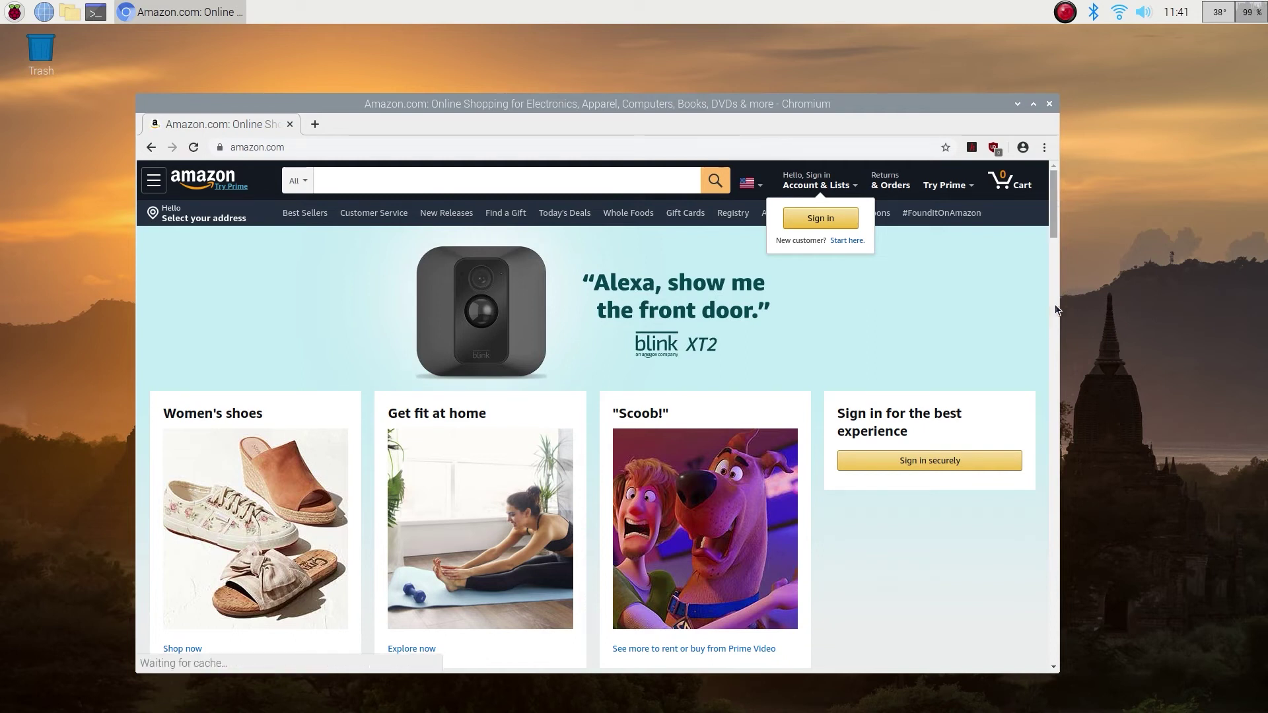
{"action": "scroll", "coordinate": [1056, 303], "scroll_direction": "down", "scroll_amount": 10}
{"action": "scroll", "coordinate": [1052, 352], "scroll_direction": "down", "scroll_amount": 6}
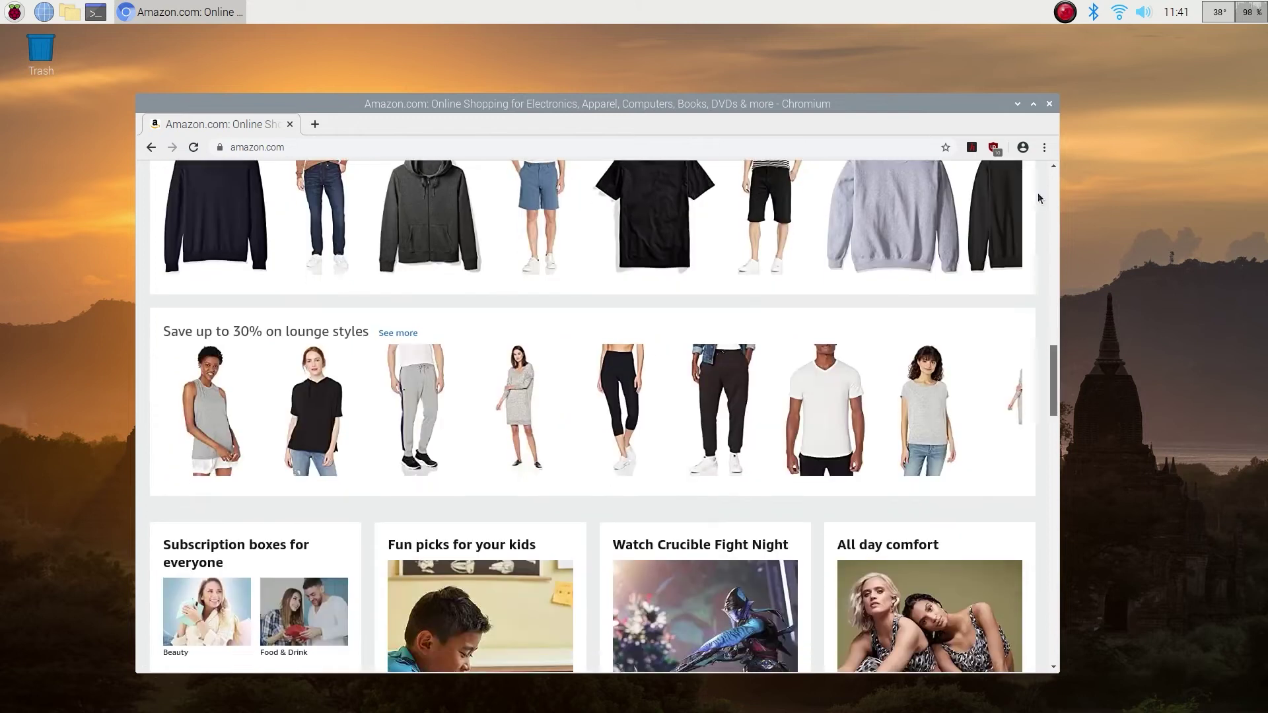
{"action": "scroll", "coordinate": [1052, 182], "scroll_direction": "up", "scroll_amount": 2}
{"action": "scroll", "coordinate": [1053, 180], "scroll_direction": "up", "scroll_amount": 15}
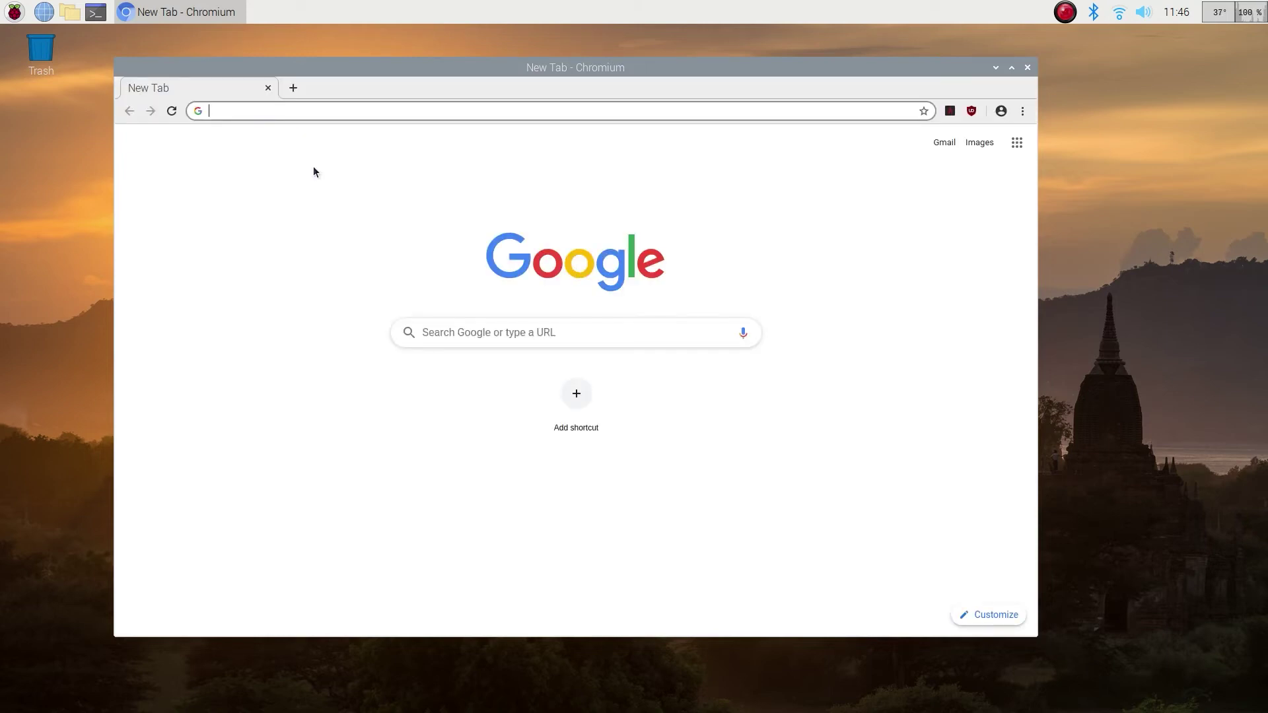
Step: Load youtube.com and play the recommended 'GIANT Paper Airplane off a HUGE Mountain' video
{"action": "left_click", "coordinate": [313, 107]}
{"action": "type", "text": "youtube.com"}
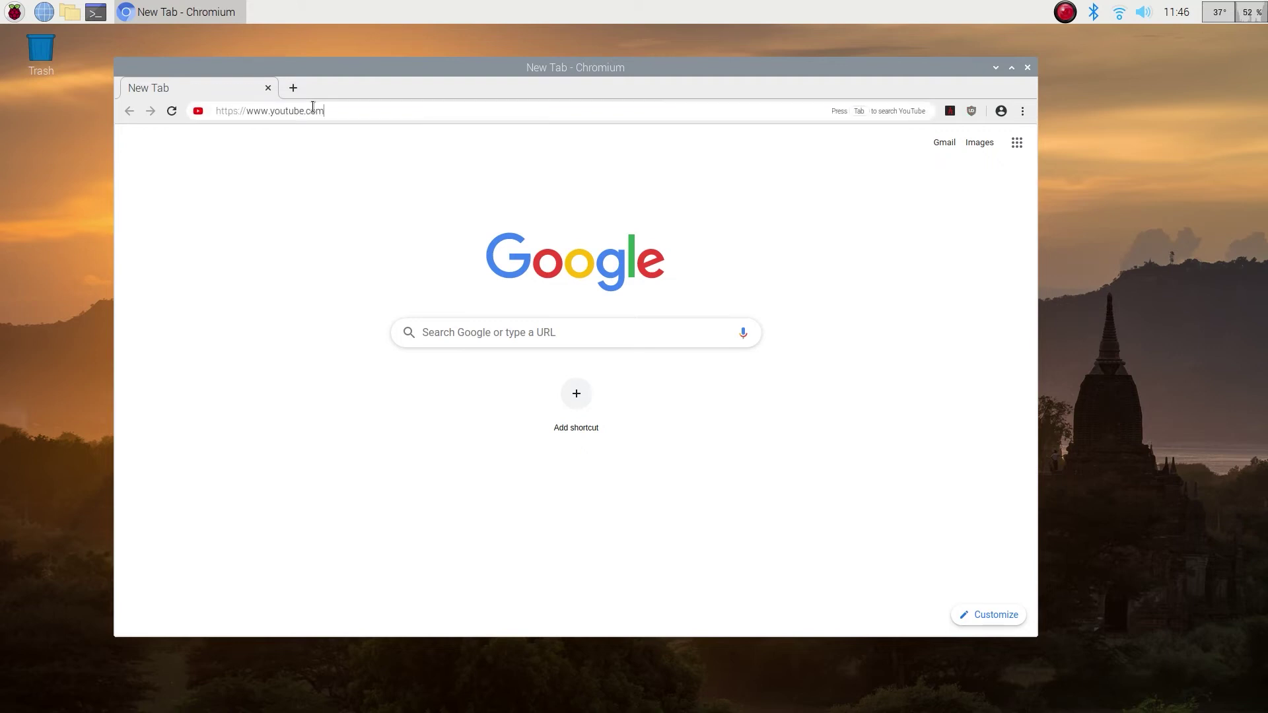
{"action": "key", "text": "Return"}
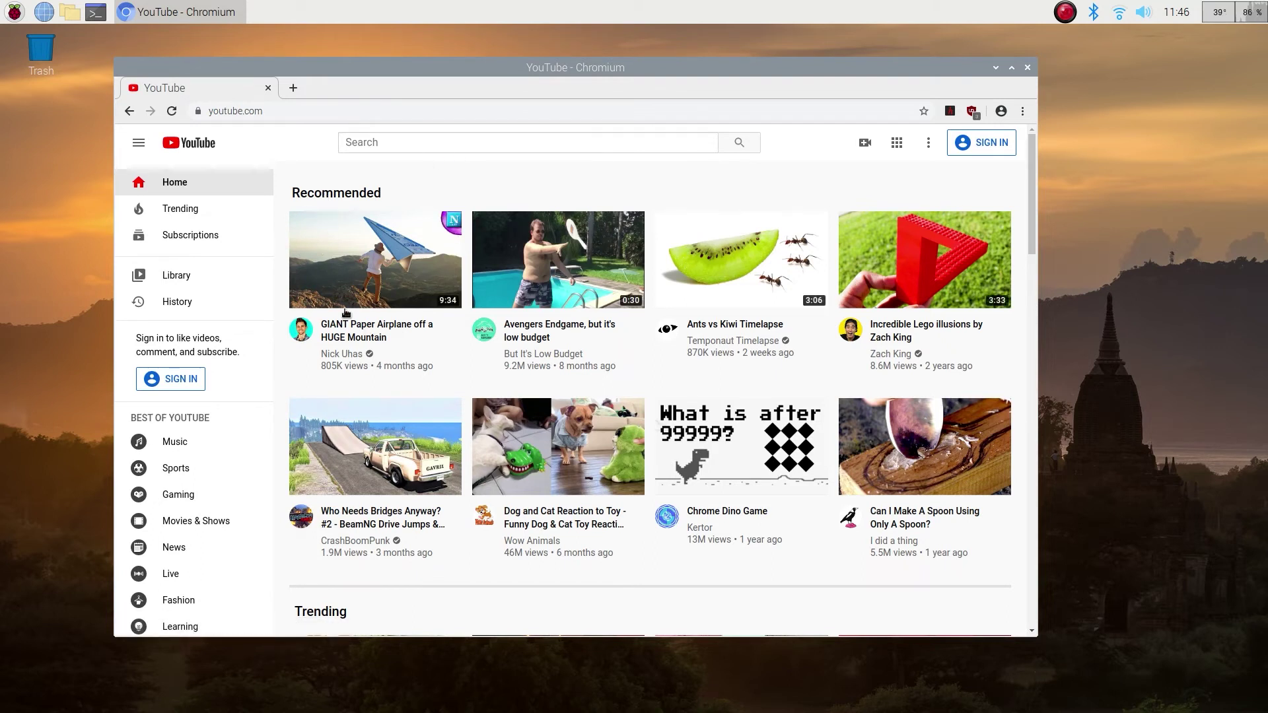
{"action": "mouse_move", "coordinate": [381, 267]}
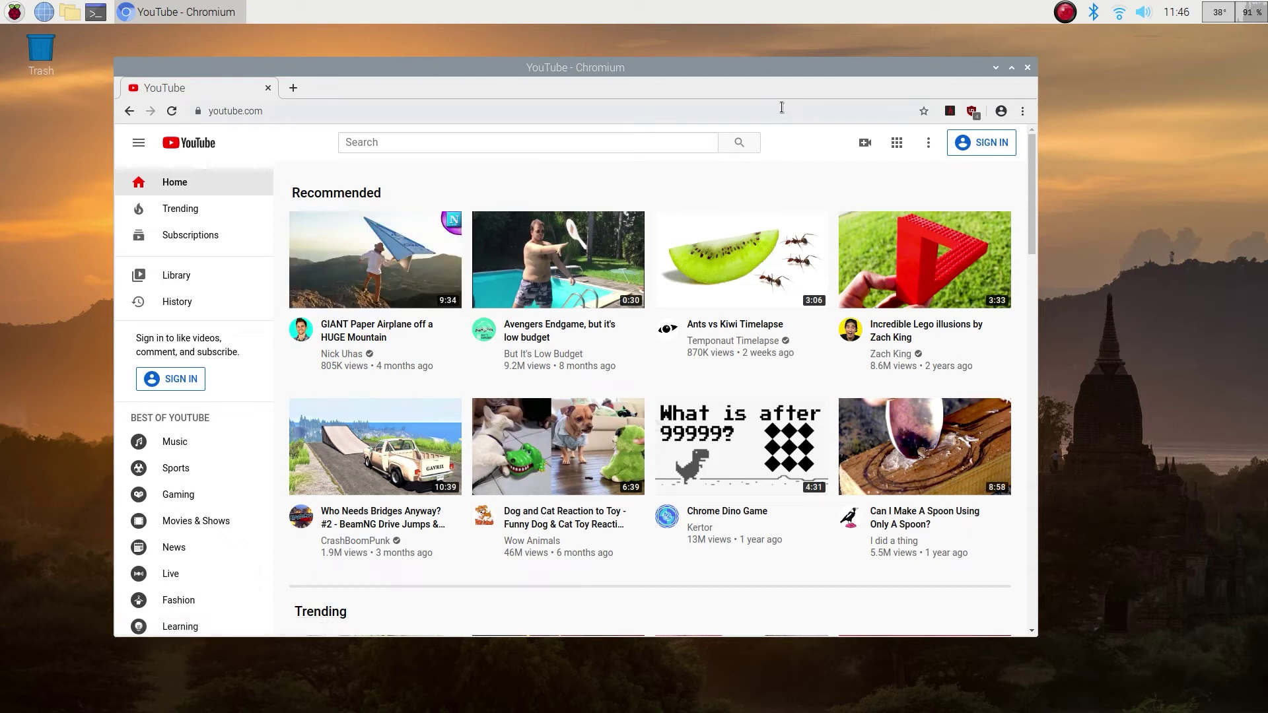
{"action": "left_click", "coordinate": [363, 273]}
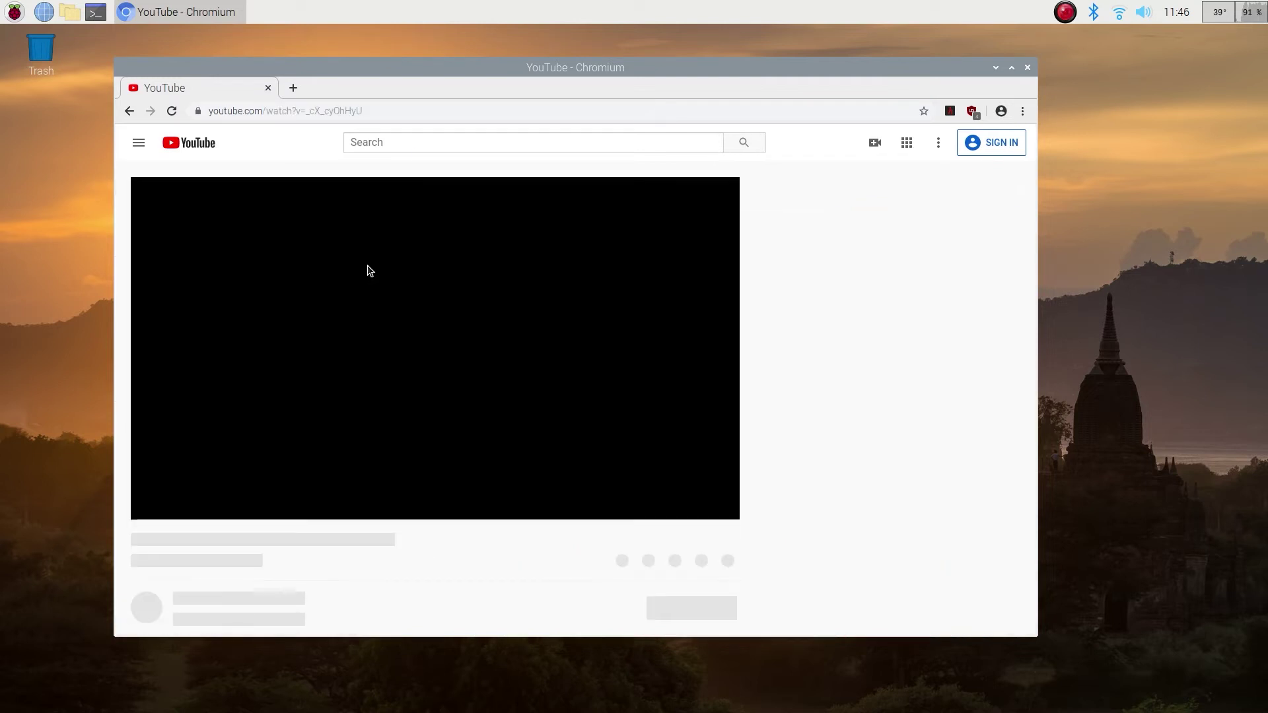
{"action": "left_click_drag", "start_coordinate": [434, 68], "coordinate": [429, 52]}
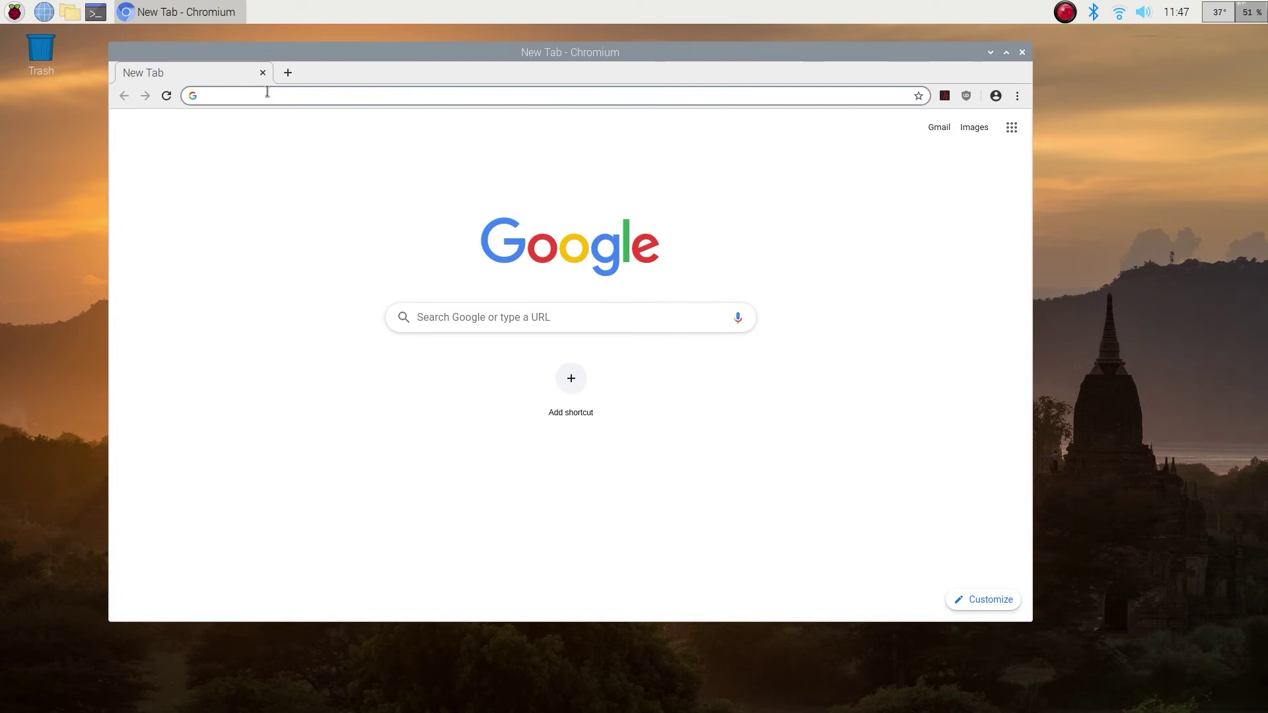
Step: Search Google for 'google docs', open the Docs result and close its welcome message
{"action": "type", "text": "google"}
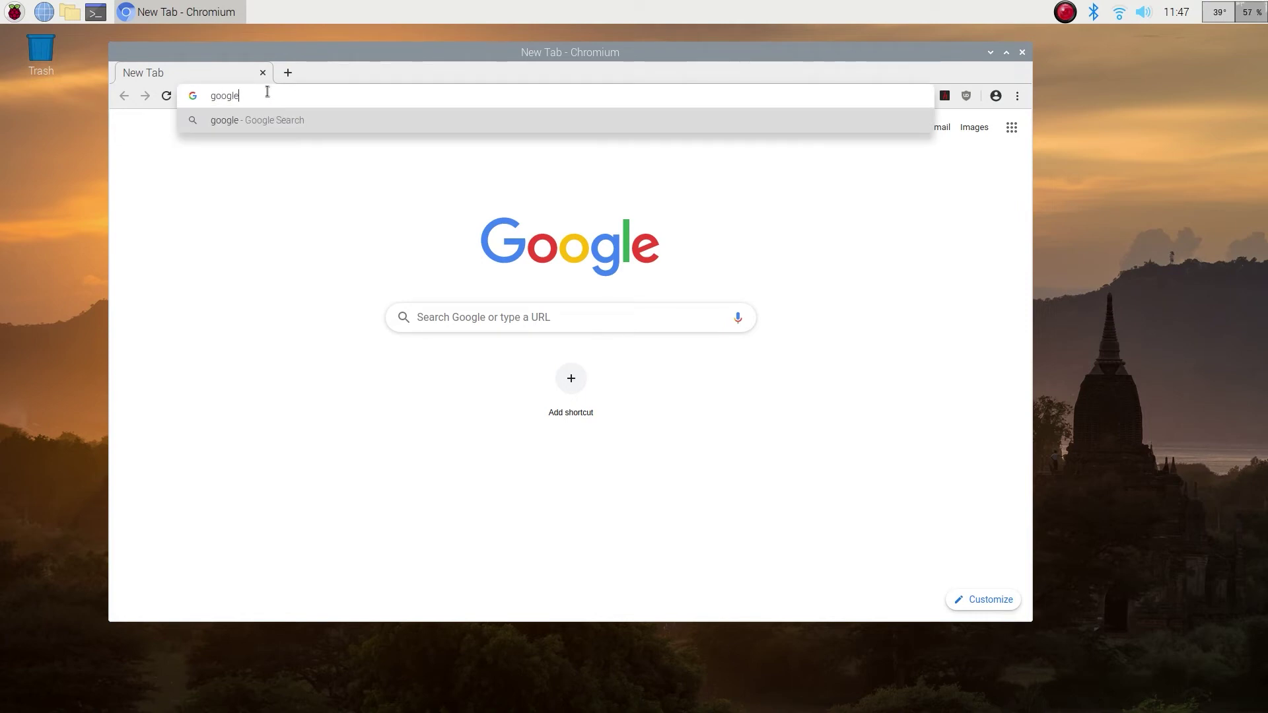
{"action": "type", "text": " docs"}
{"action": "key", "text": "Return"}
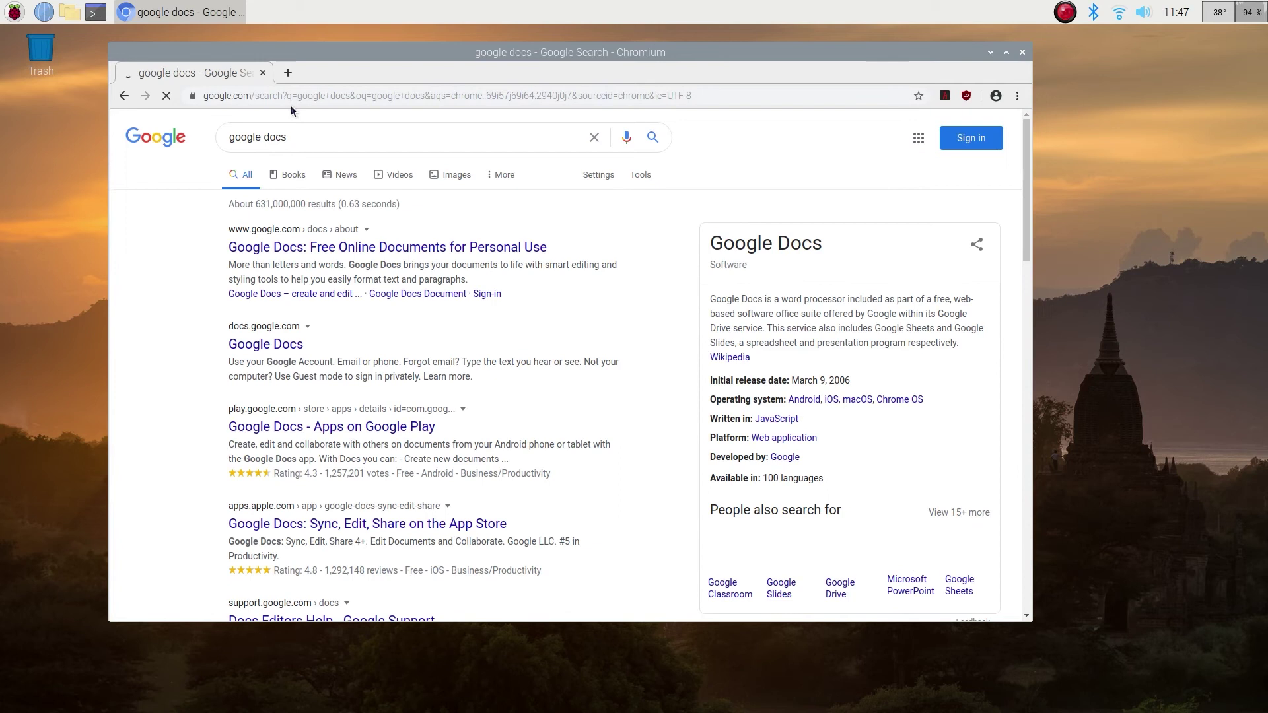
{"action": "scroll", "coordinate": [152, 356], "scroll_direction": "down", "scroll_amount": 1}
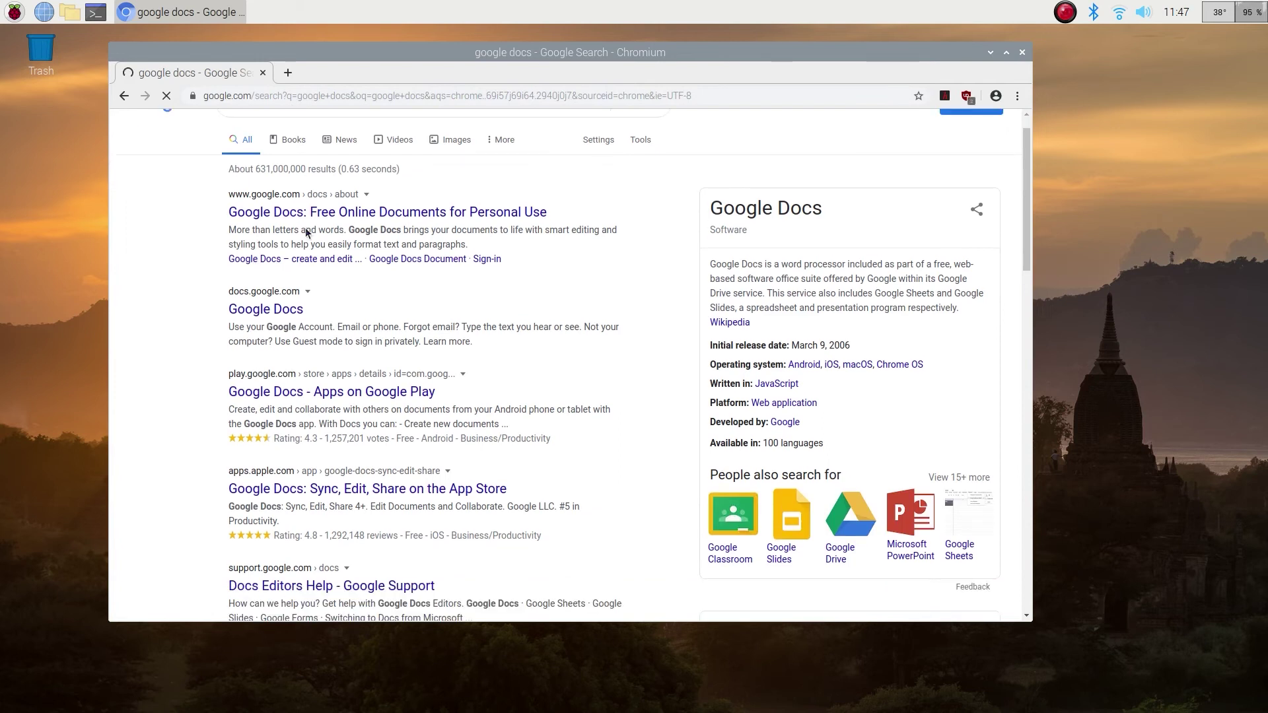
{"action": "left_click", "coordinate": [278, 311]}
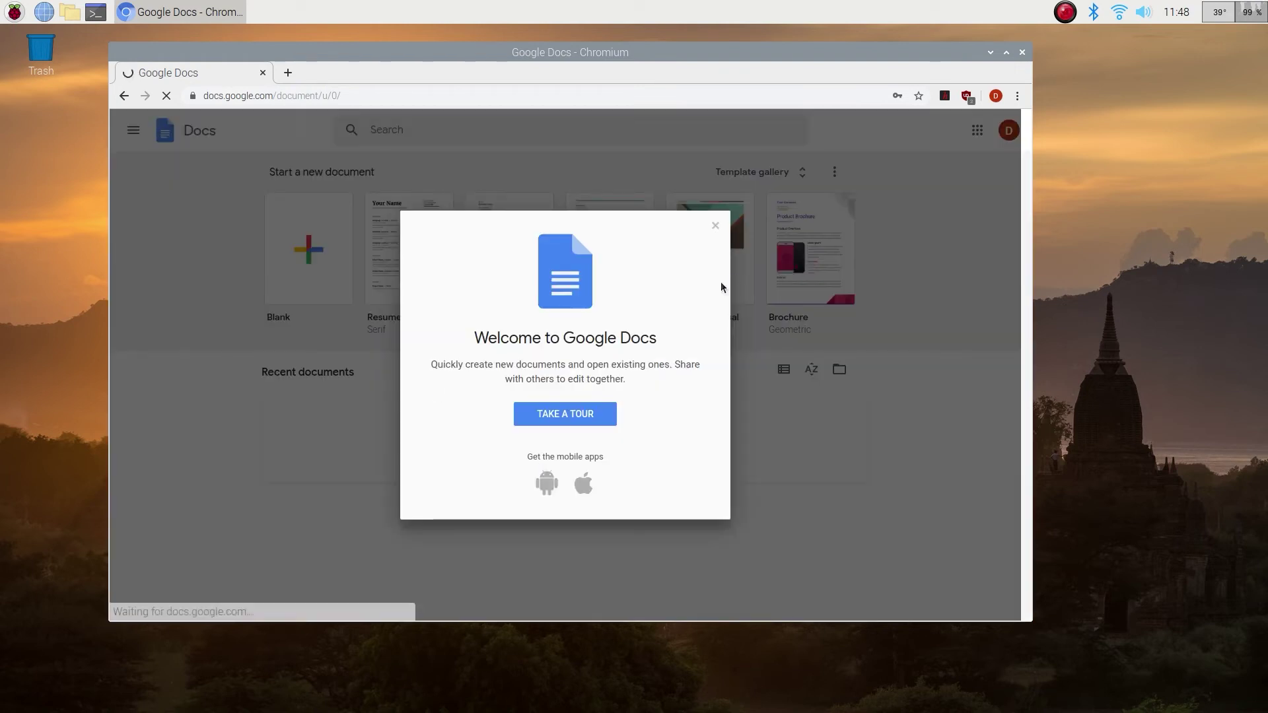
{"action": "left_click", "coordinate": [715, 226]}
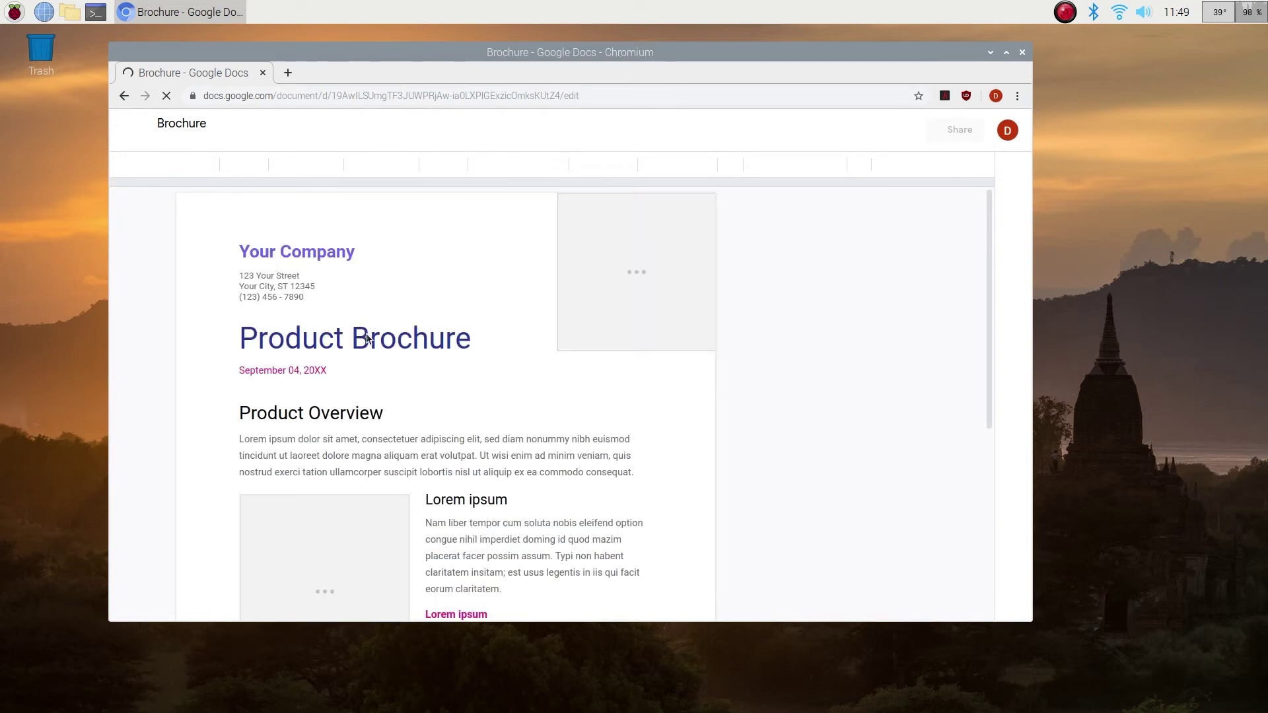
Step: Scroll through the new Brochure document and make the browser window narrower
{"action": "scroll", "coordinate": [525, 344], "scroll_direction": "down", "scroll_amount": 1}
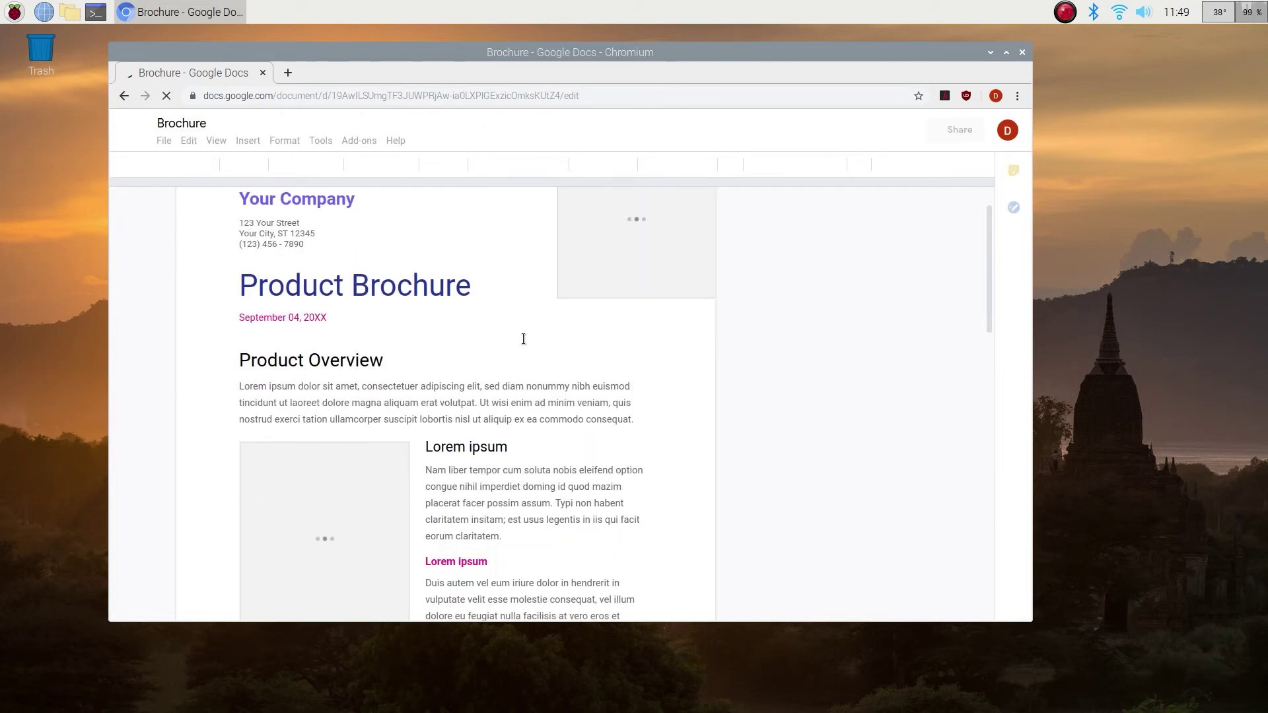
{"action": "scroll", "coordinate": [522, 338], "scroll_direction": "down", "scroll_amount": 1}
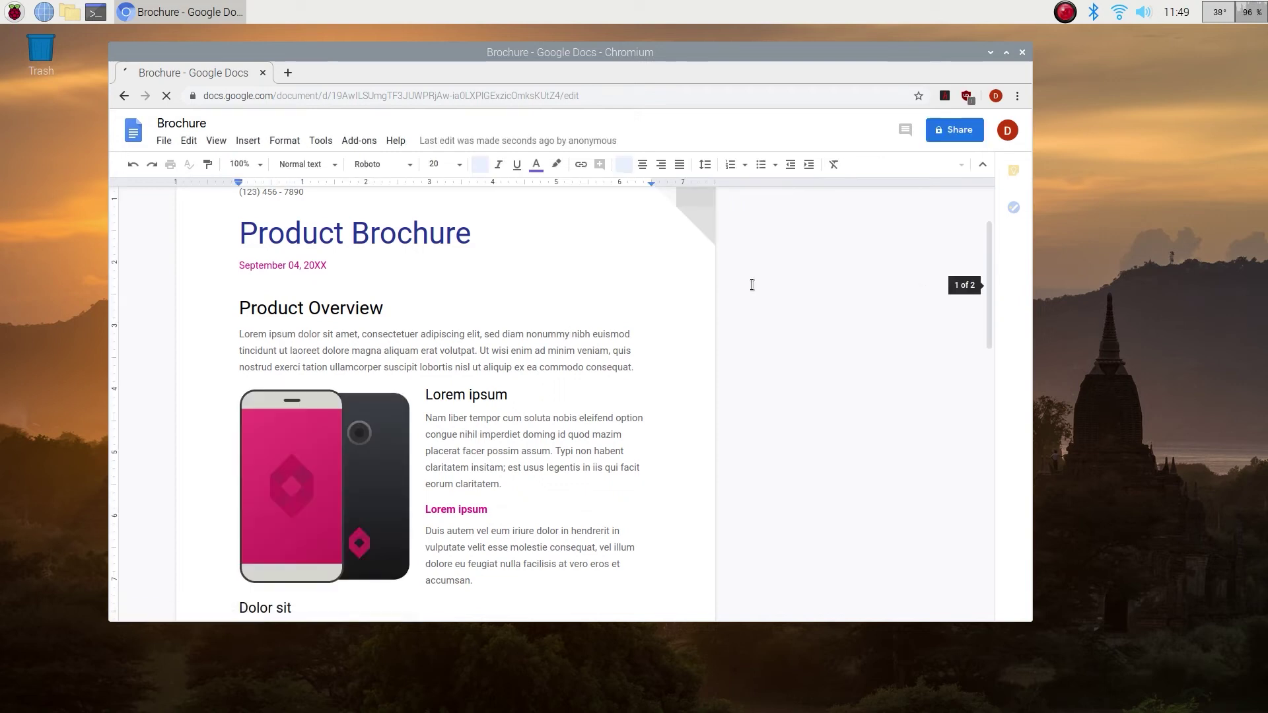
{"action": "scroll", "coordinate": [753, 283], "scroll_direction": "down", "scroll_amount": 3}
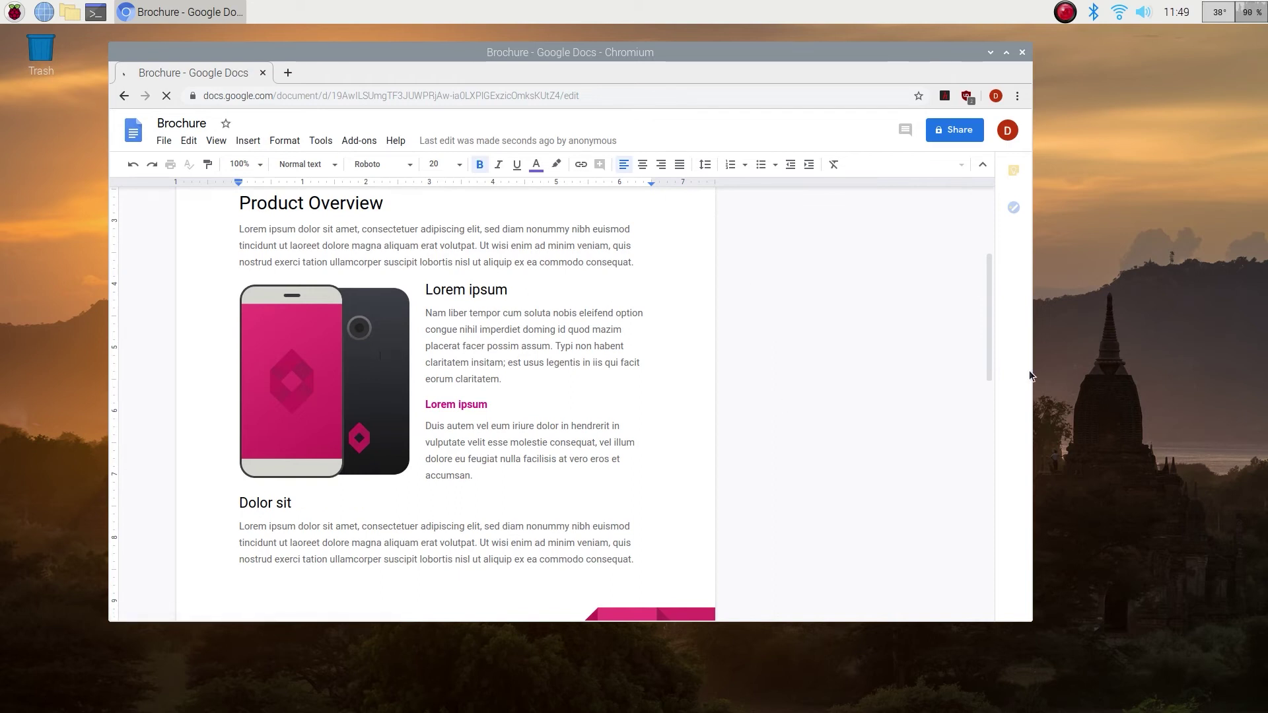
{"action": "left_click_drag", "start_coordinate": [1032, 370], "coordinate": [846, 370]}
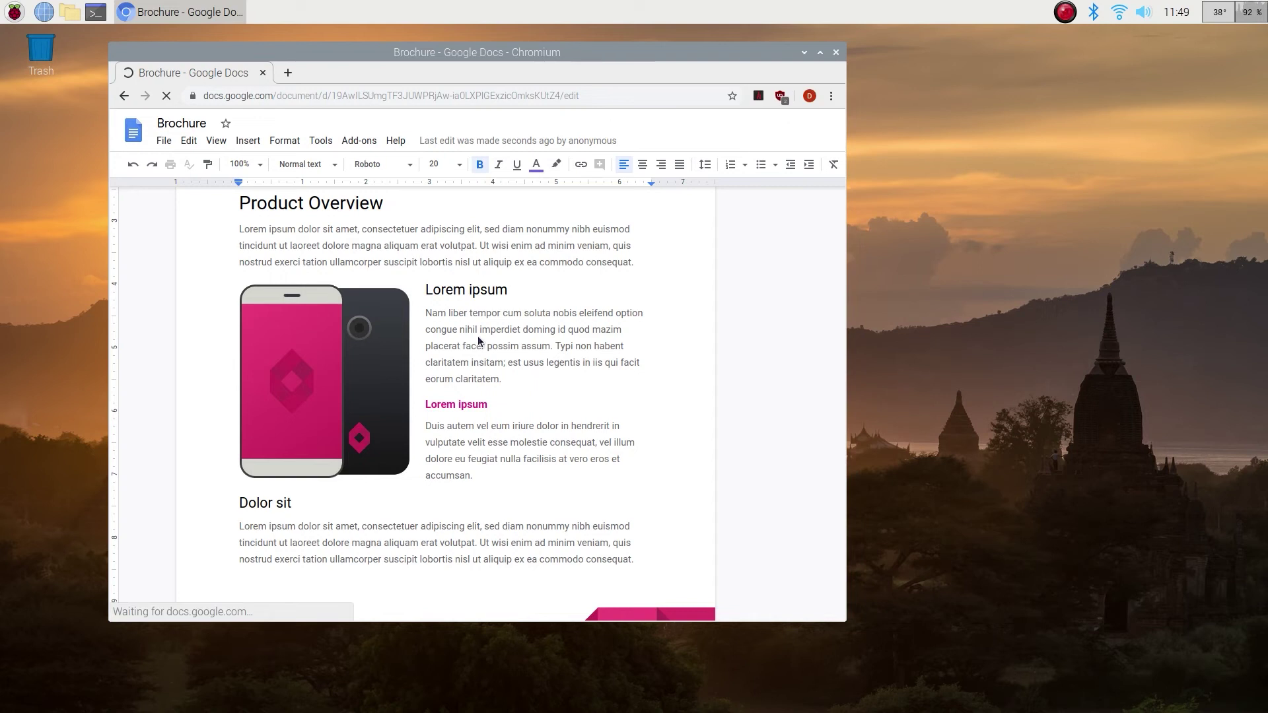
Step: Replace the first Lorem ipsum subheading with 'Test Nice Phone Case' and scroll the brochure
{"action": "triple_click", "coordinate": [529, 215]}
{"action": "type", "text": "Test"}
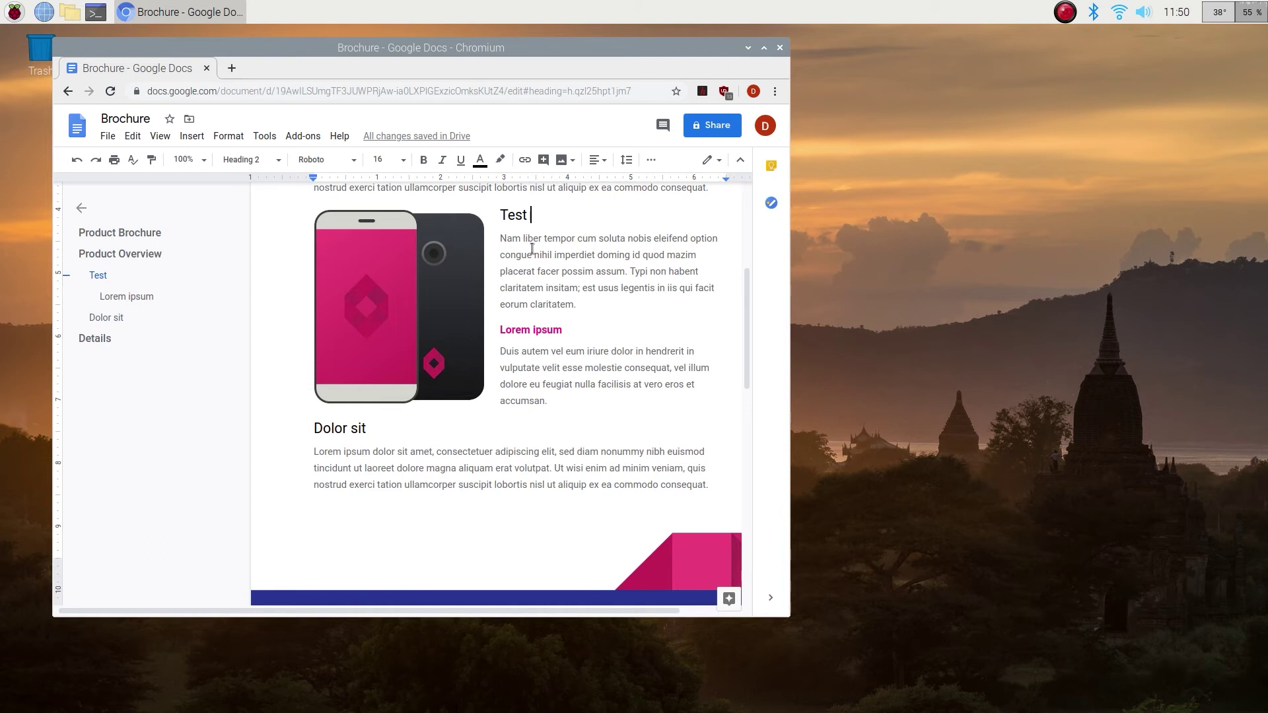
{"action": "type", "text": "Nice "}
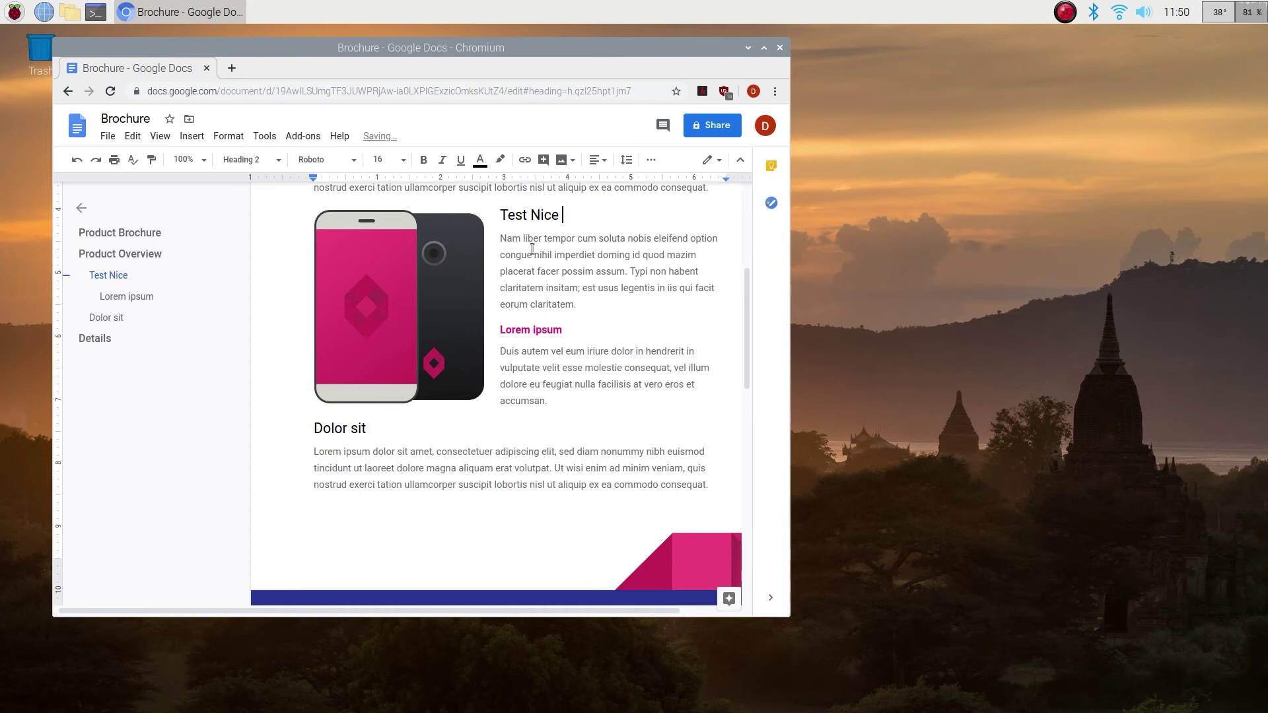
{"action": "type", "text": "Phone Case"}
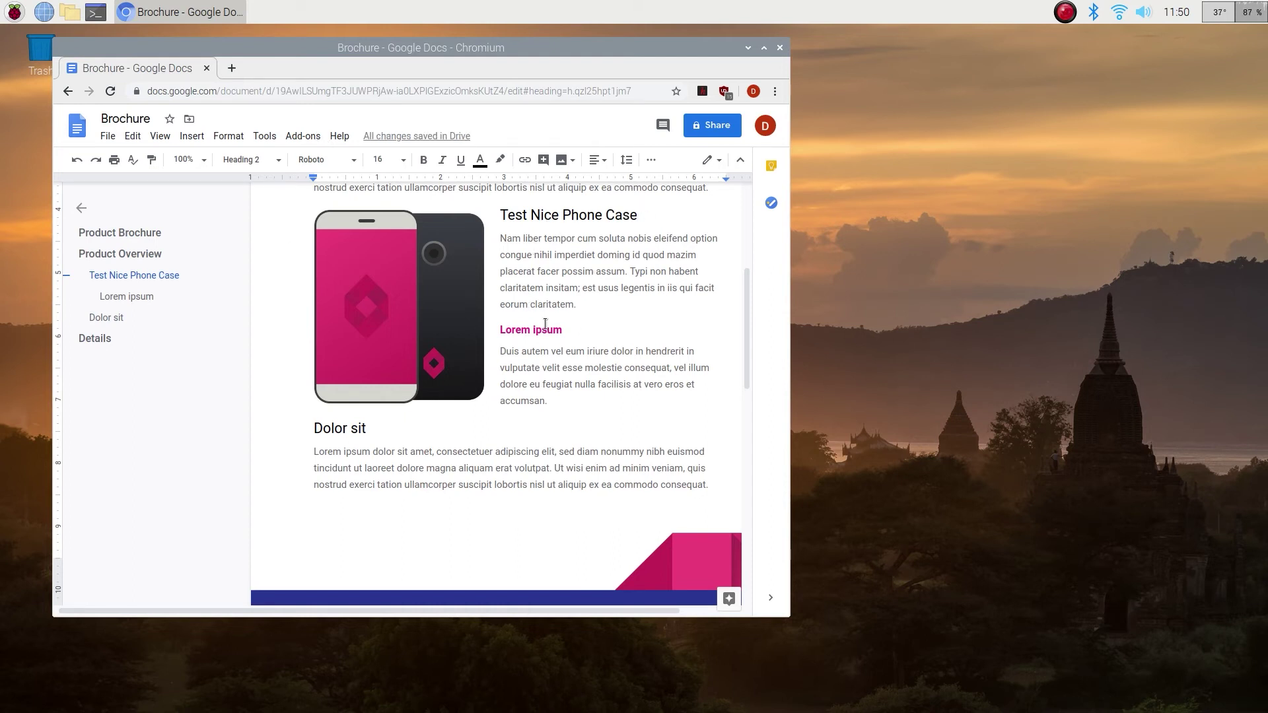
{"action": "scroll", "coordinate": [750, 361], "scroll_direction": "down", "scroll_amount": 3}
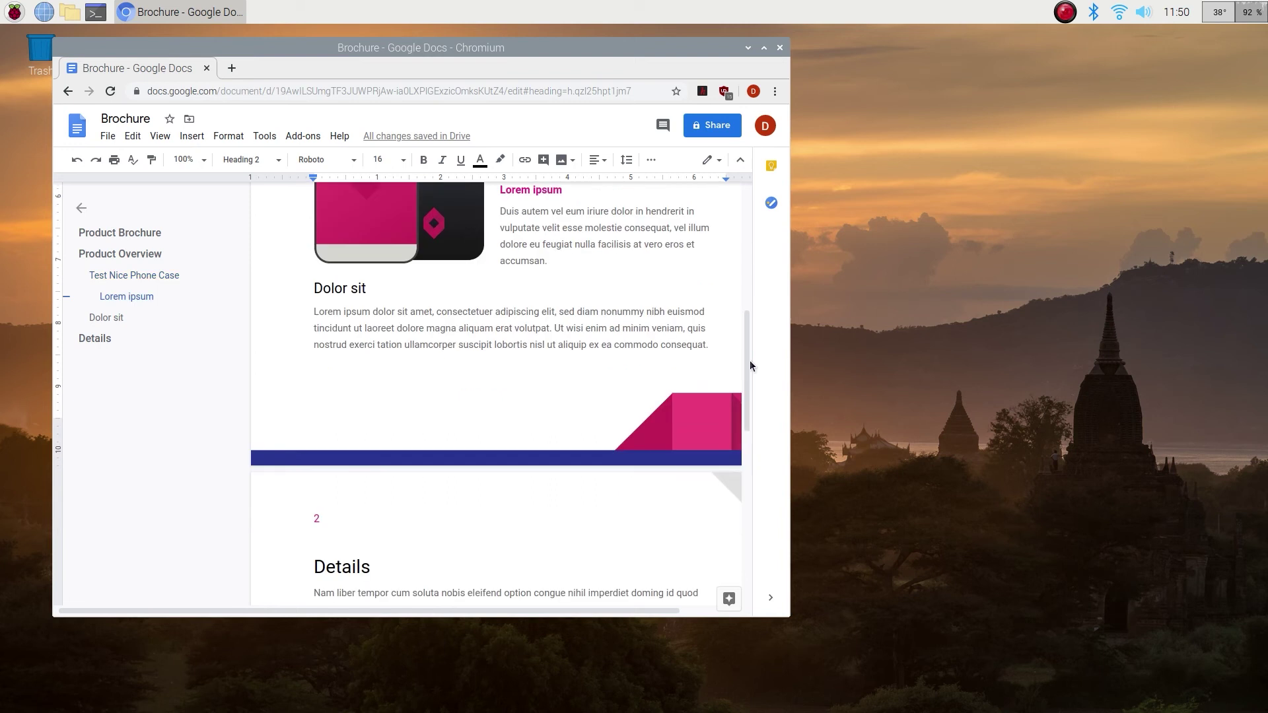
{"action": "scroll", "coordinate": [697, 396], "scroll_direction": "down", "scroll_amount": 10}
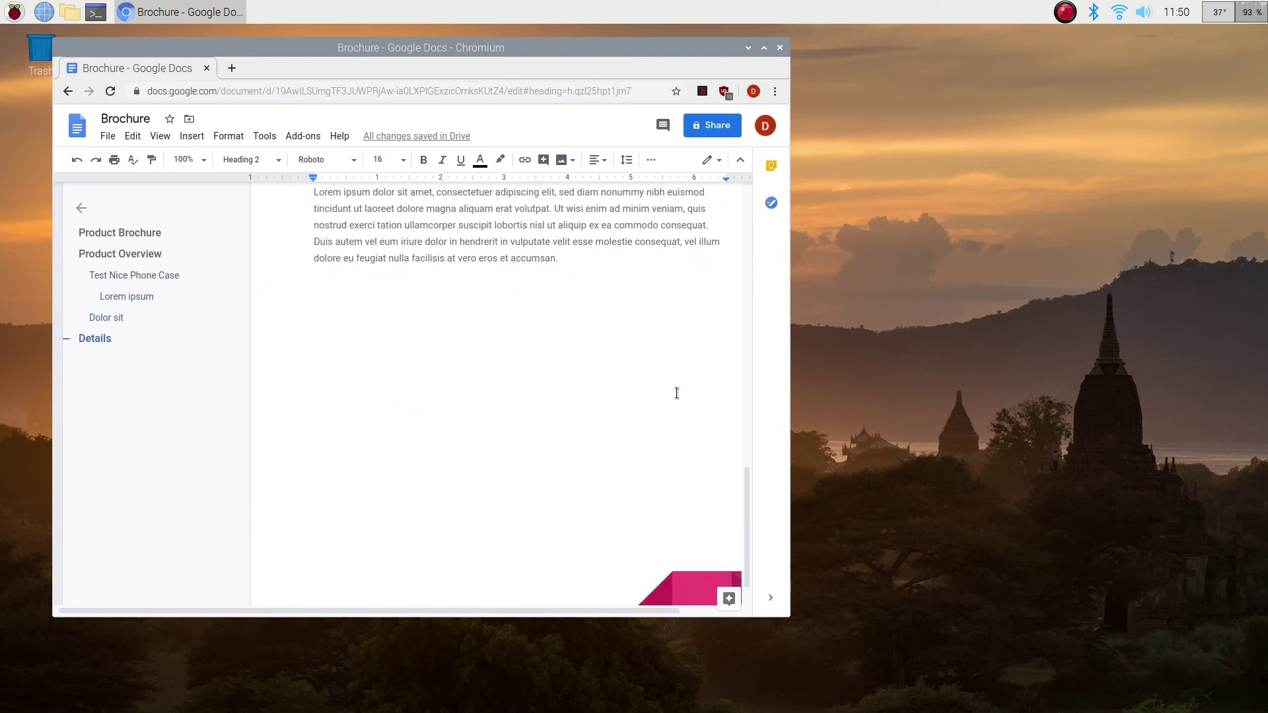
{"action": "scroll", "coordinate": [677, 393], "scroll_direction": "up", "scroll_amount": 4}
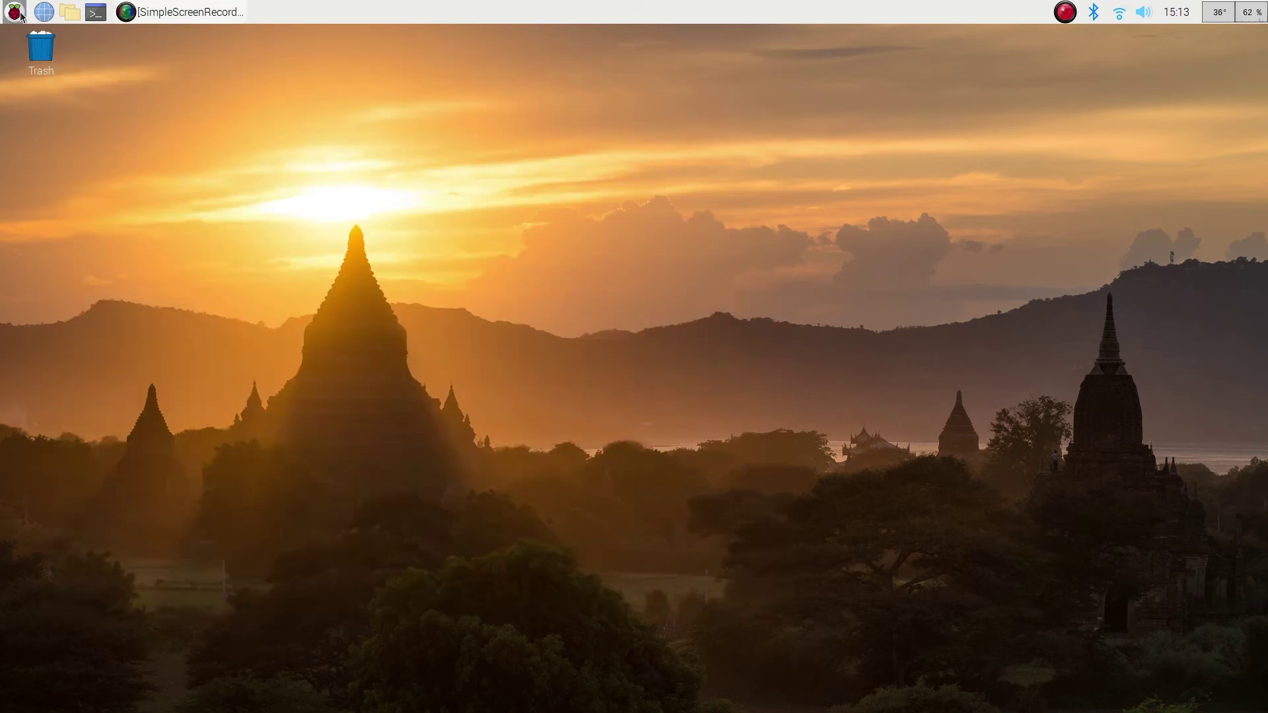
{"action": "left_click", "coordinate": [21, 14]}
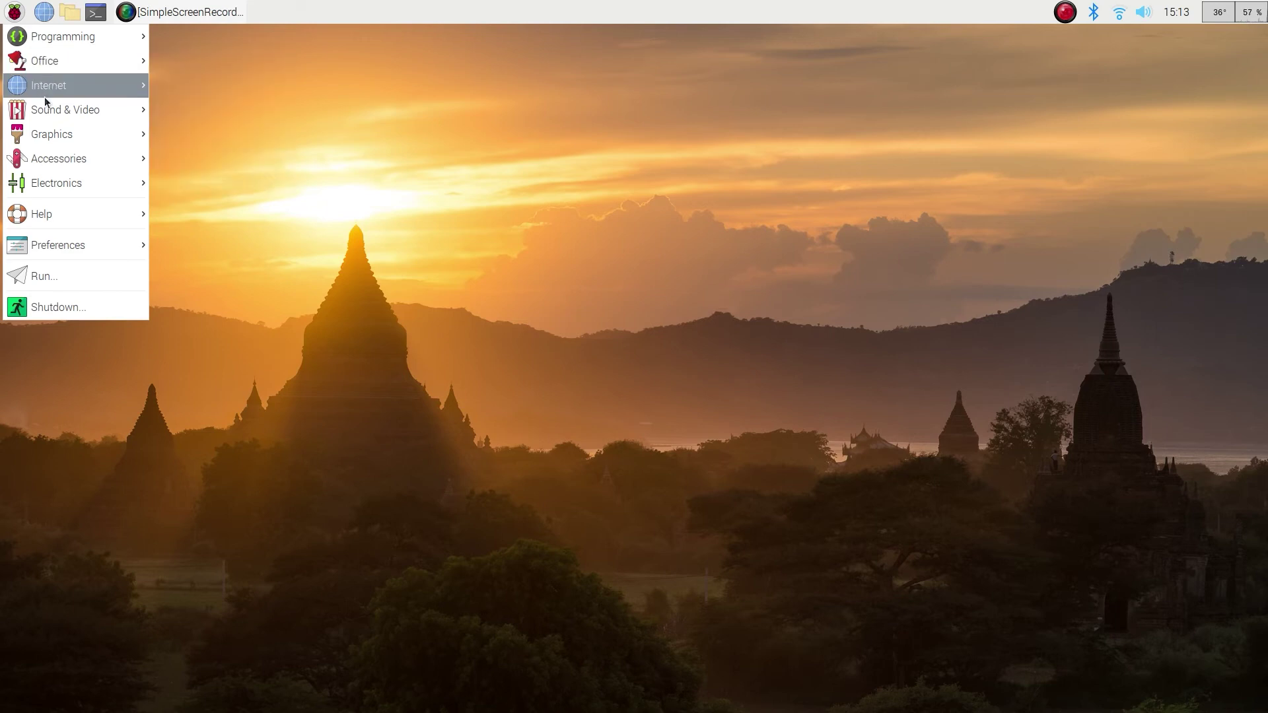
Step: Launch LibreOffice Calc, move its Untitled 1 window up-left, and select F11 then A1
{"action": "mouse_move", "coordinate": [103, 61]}
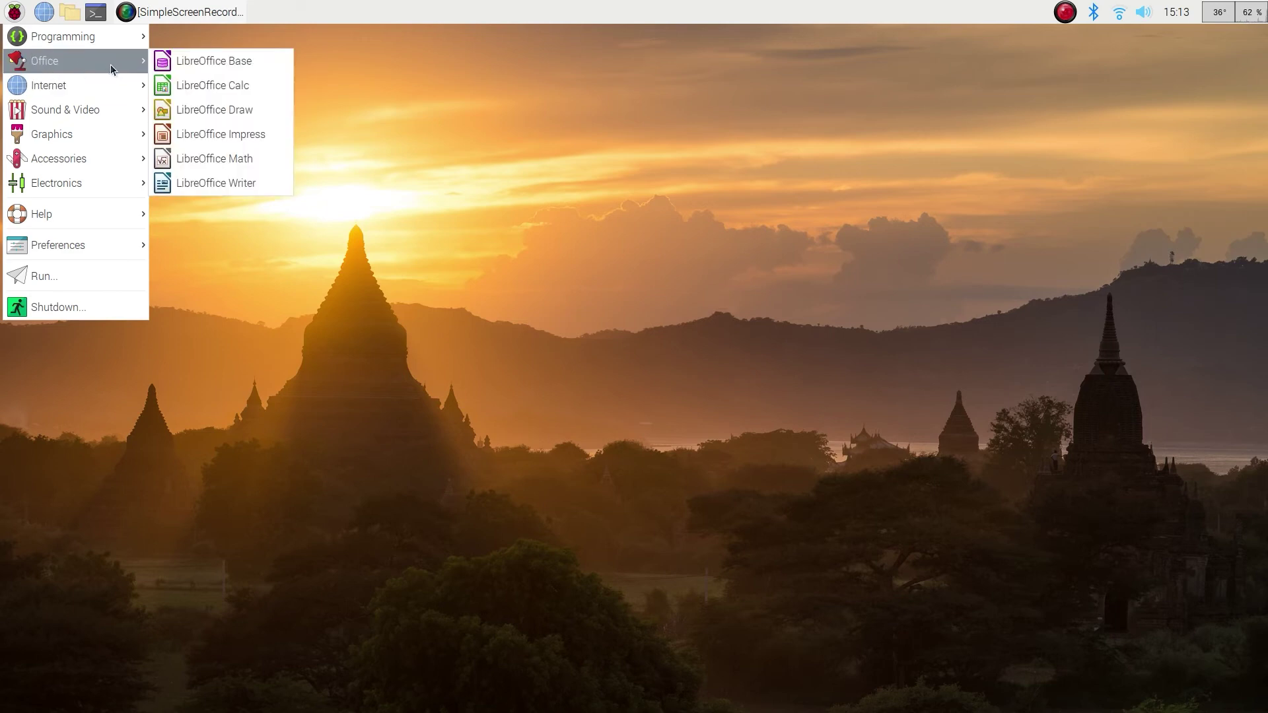
{"action": "left_click", "coordinate": [182, 87]}
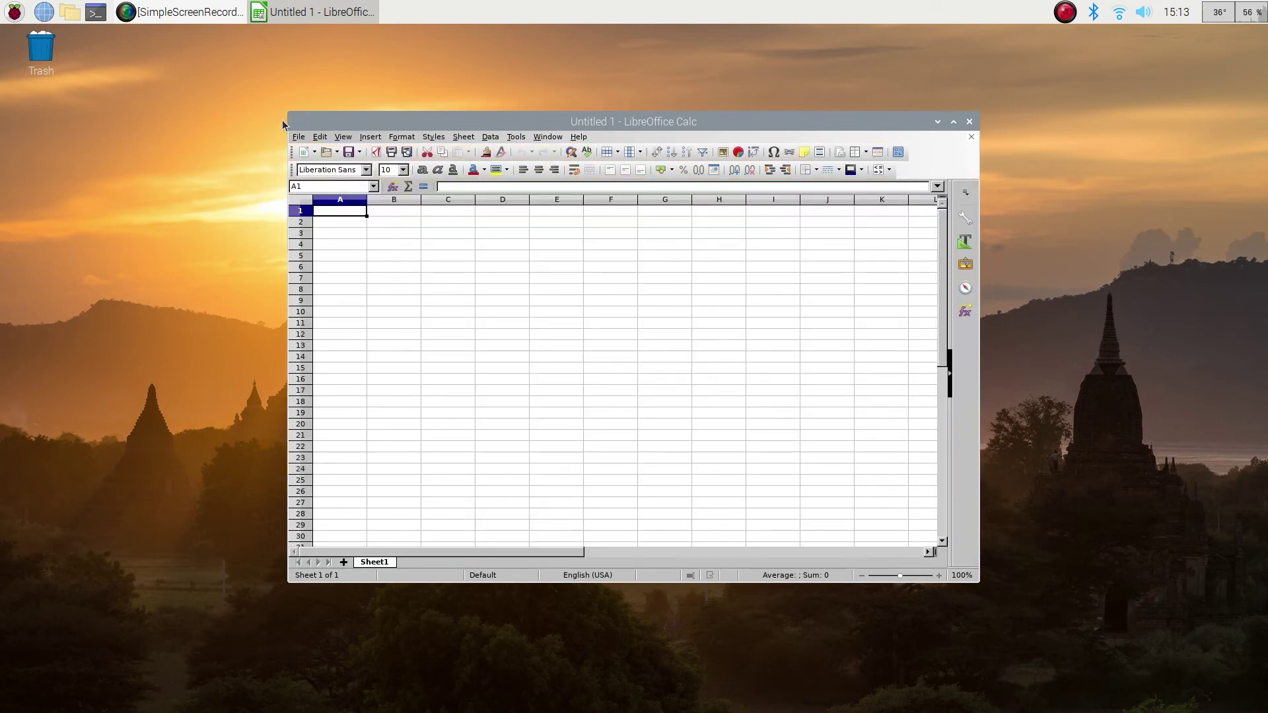
{"action": "left_click_drag", "start_coordinate": [291, 115], "coordinate": [263, 103]}
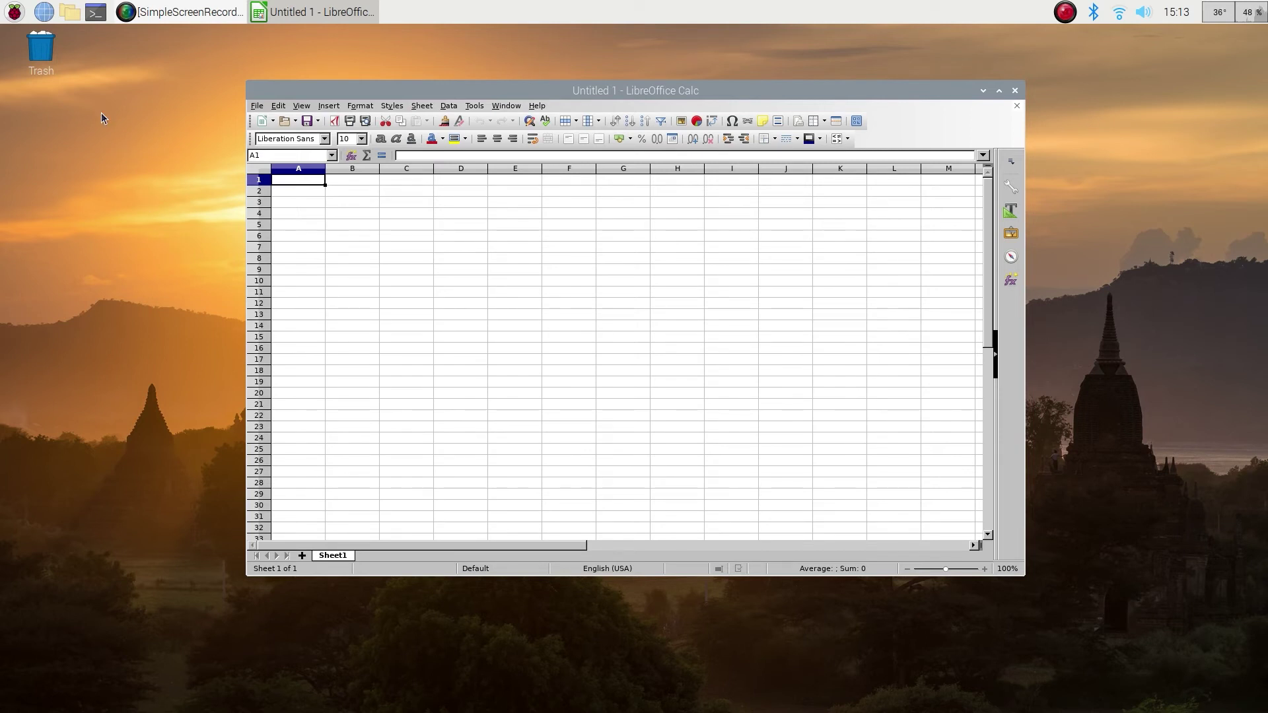
{"action": "left_click", "coordinate": [548, 294]}
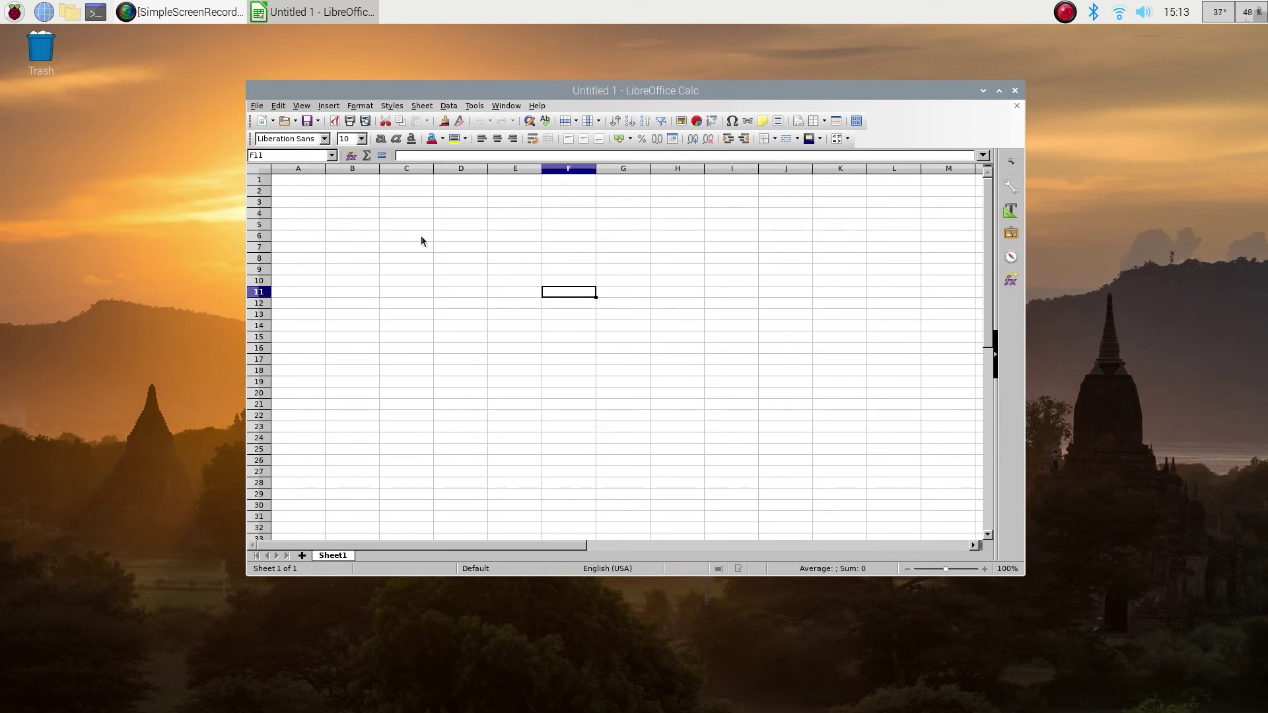
{"action": "left_click", "coordinate": [309, 183]}
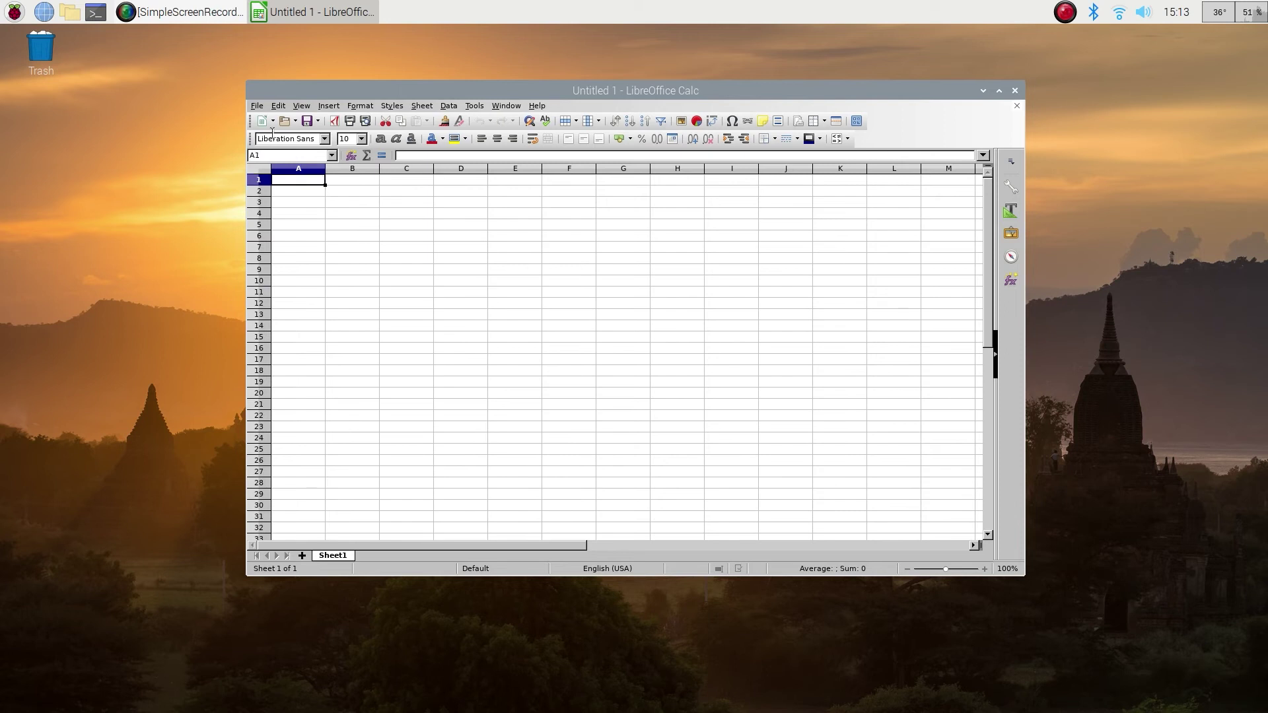
{"action": "left_click", "coordinate": [257, 106]}
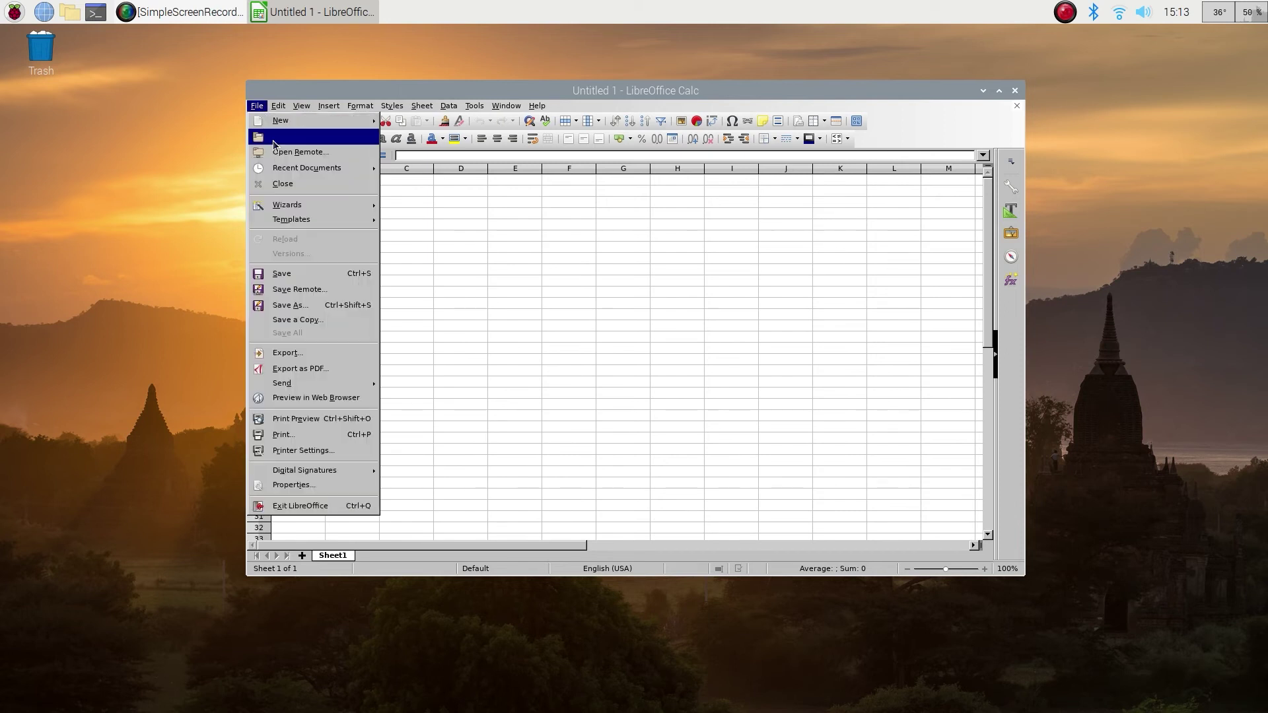
Step: Open pivot-table-sample-data.xls in Calc
{"action": "left_click", "coordinate": [271, 131]}
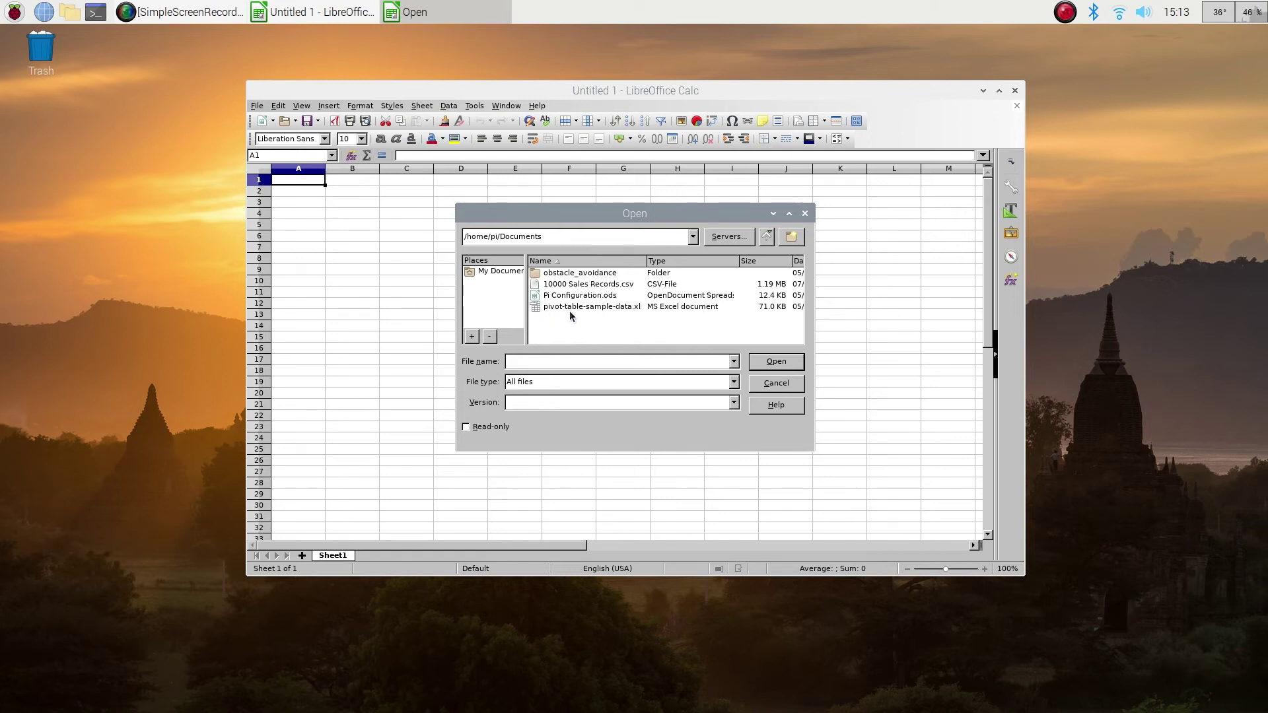
{"action": "left_click", "coordinate": [572, 306]}
{"action": "left_click", "coordinate": [776, 362]}
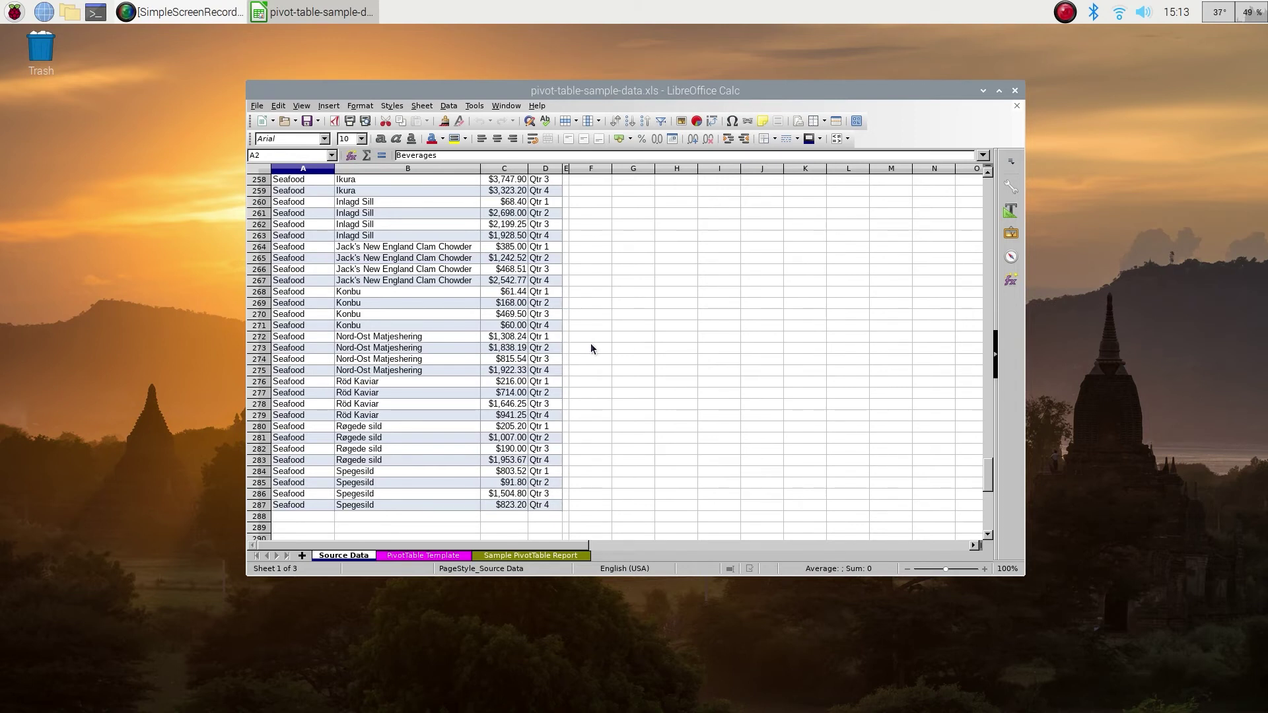
Step: Browse the Sample PivotTable Report, PivotTable Template and Source Data sheets
{"action": "left_click", "coordinate": [550, 557]}
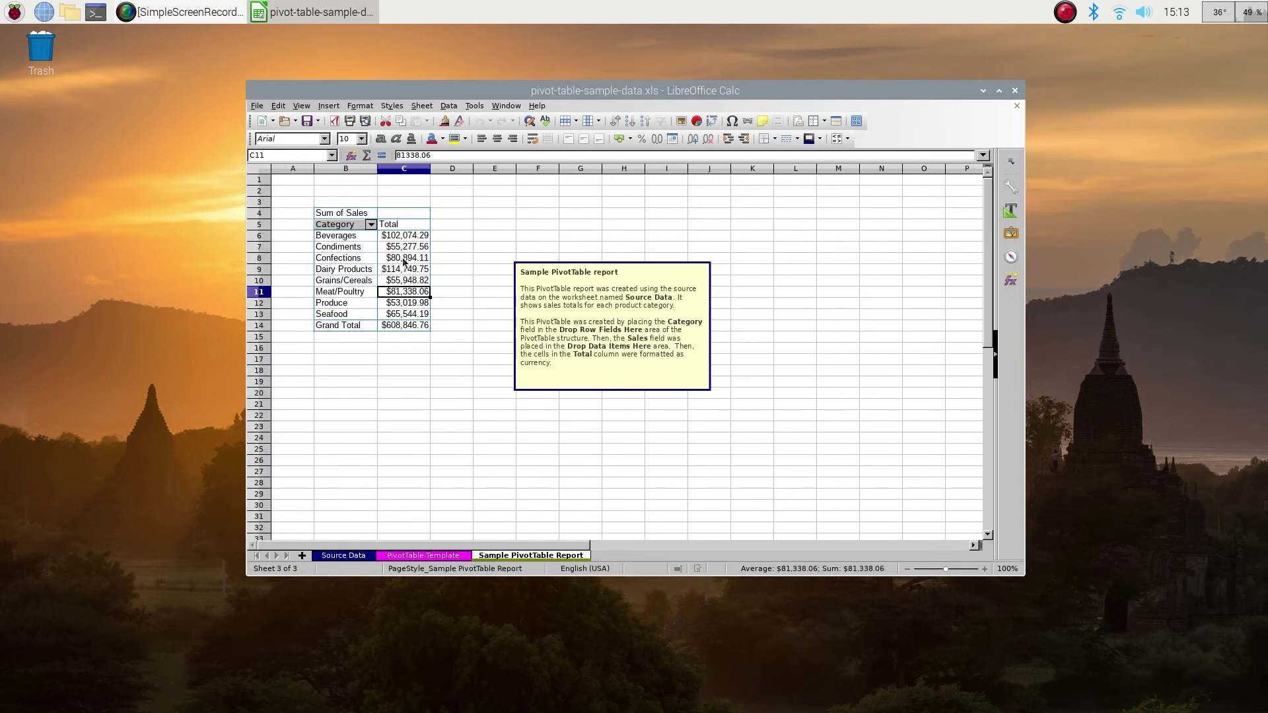
{"action": "left_click", "coordinate": [338, 237]}
{"action": "left_click", "coordinate": [423, 557]}
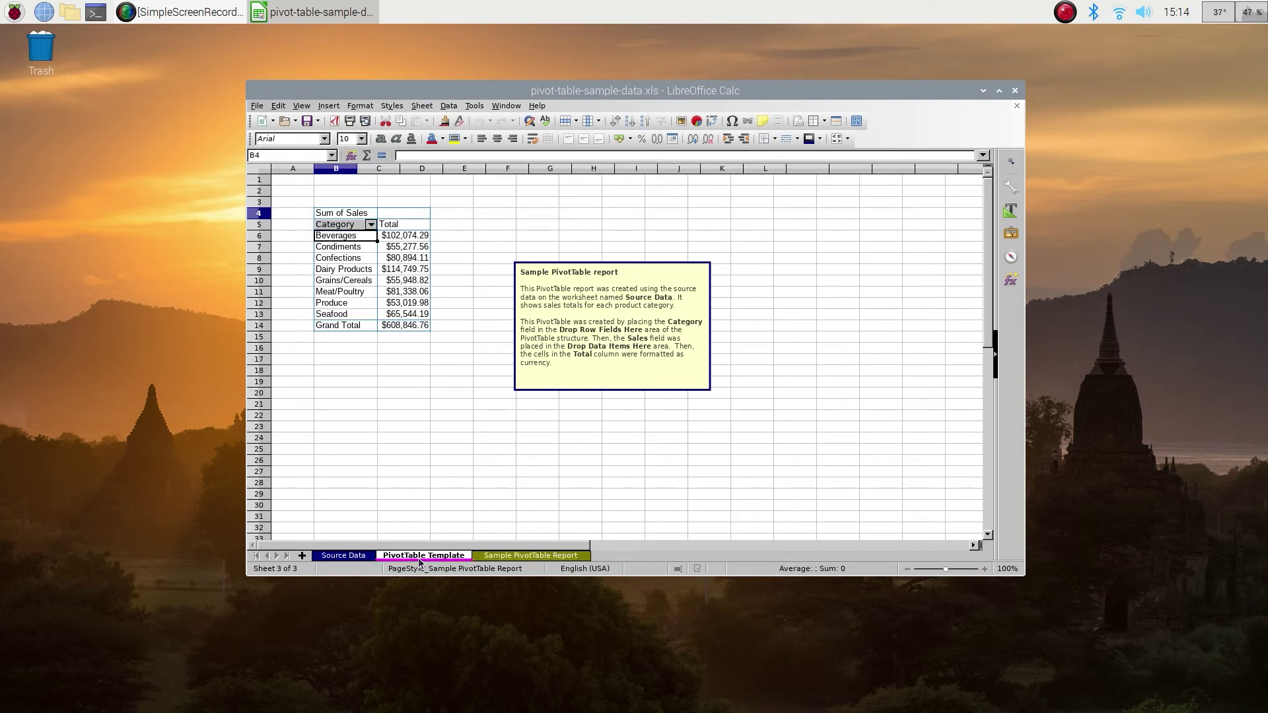
{"action": "left_click", "coordinate": [352, 557]}
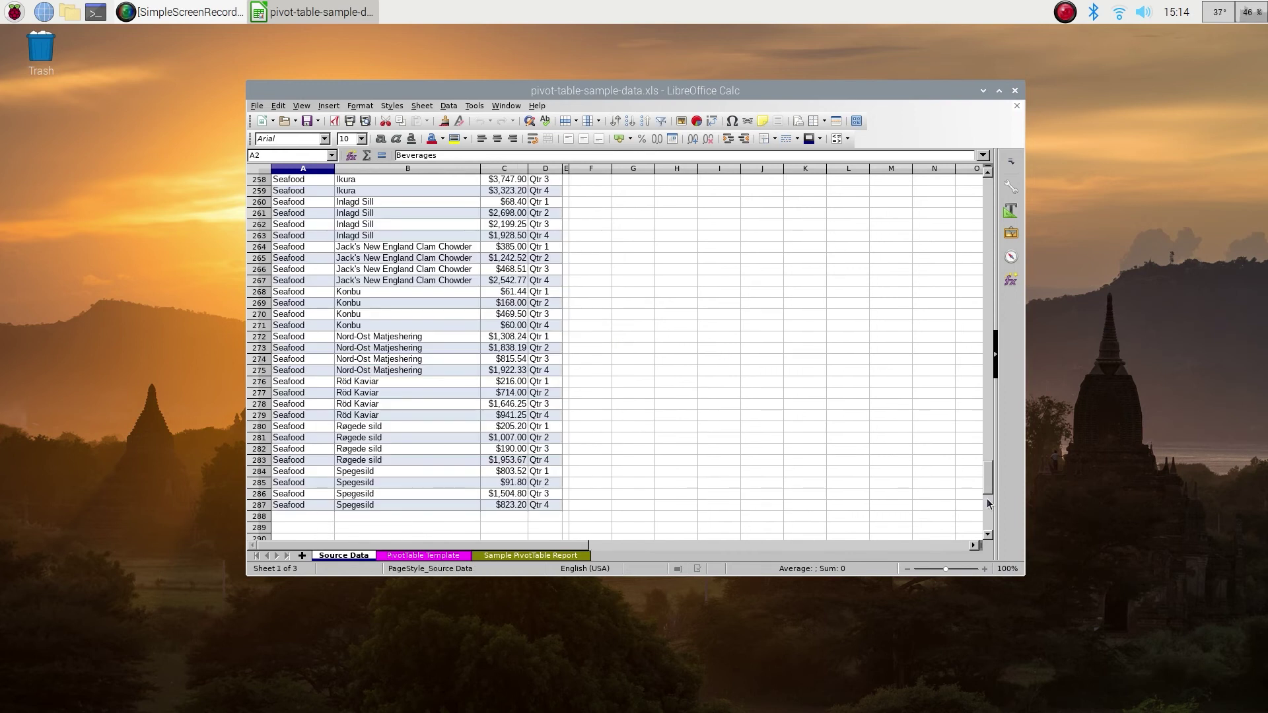
{"action": "left_click_drag", "start_coordinate": [989, 479], "coordinate": [989, 271]}
{"action": "left_click", "coordinate": [257, 106]}
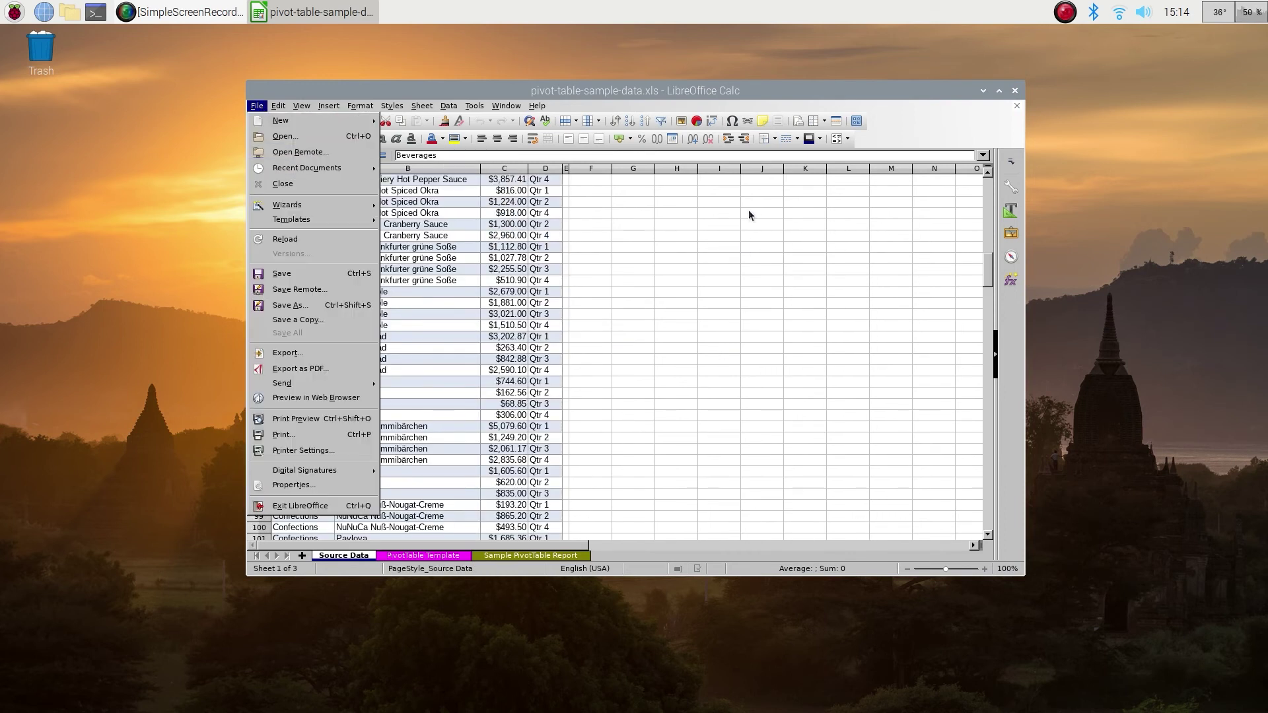
Step: Open 10000 Sales Records.csv, accepting the default text import settings
{"action": "left_click", "coordinate": [300, 136]}
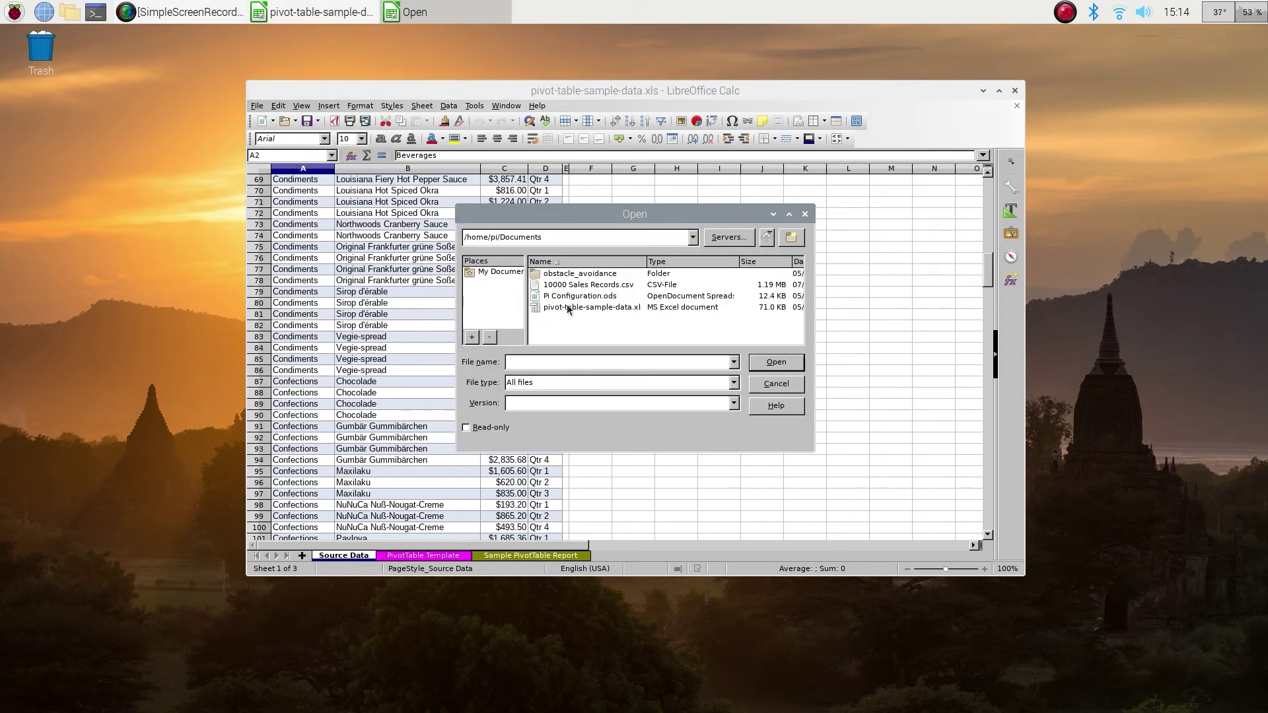
{"action": "left_click", "coordinate": [570, 285]}
{"action": "left_click", "coordinate": [763, 362]}
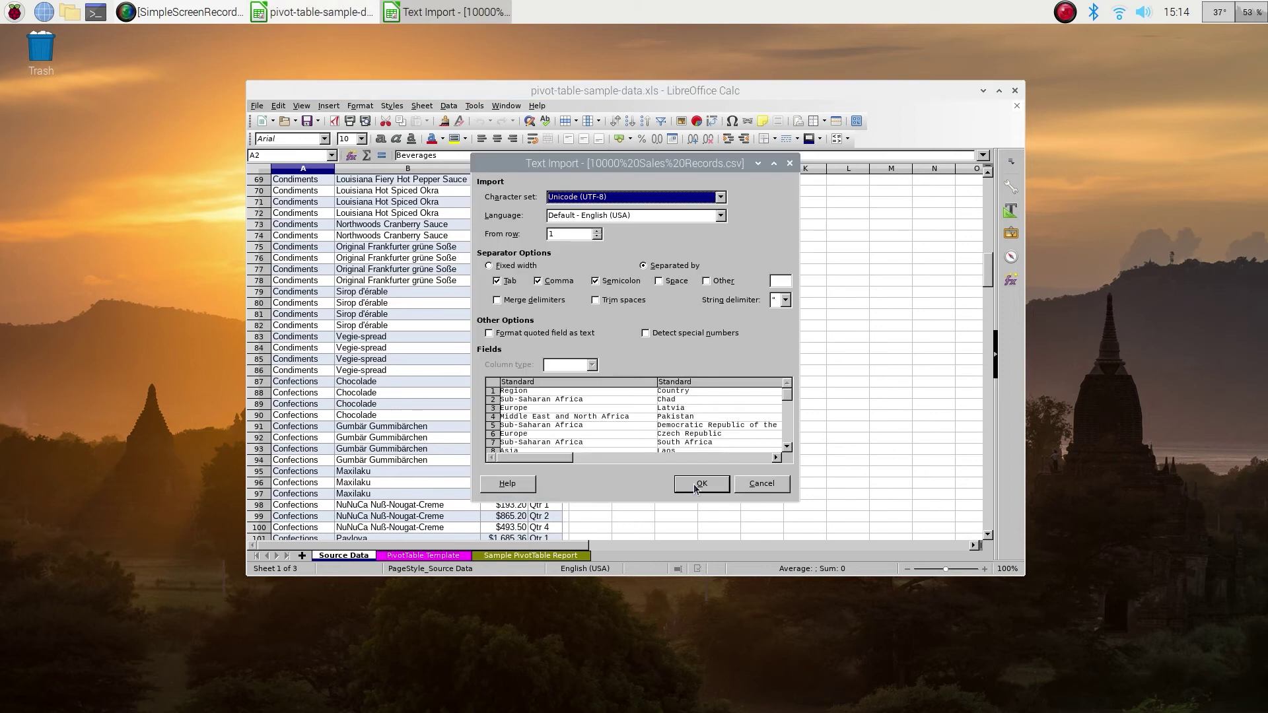
{"action": "left_click", "coordinate": [696, 489]}
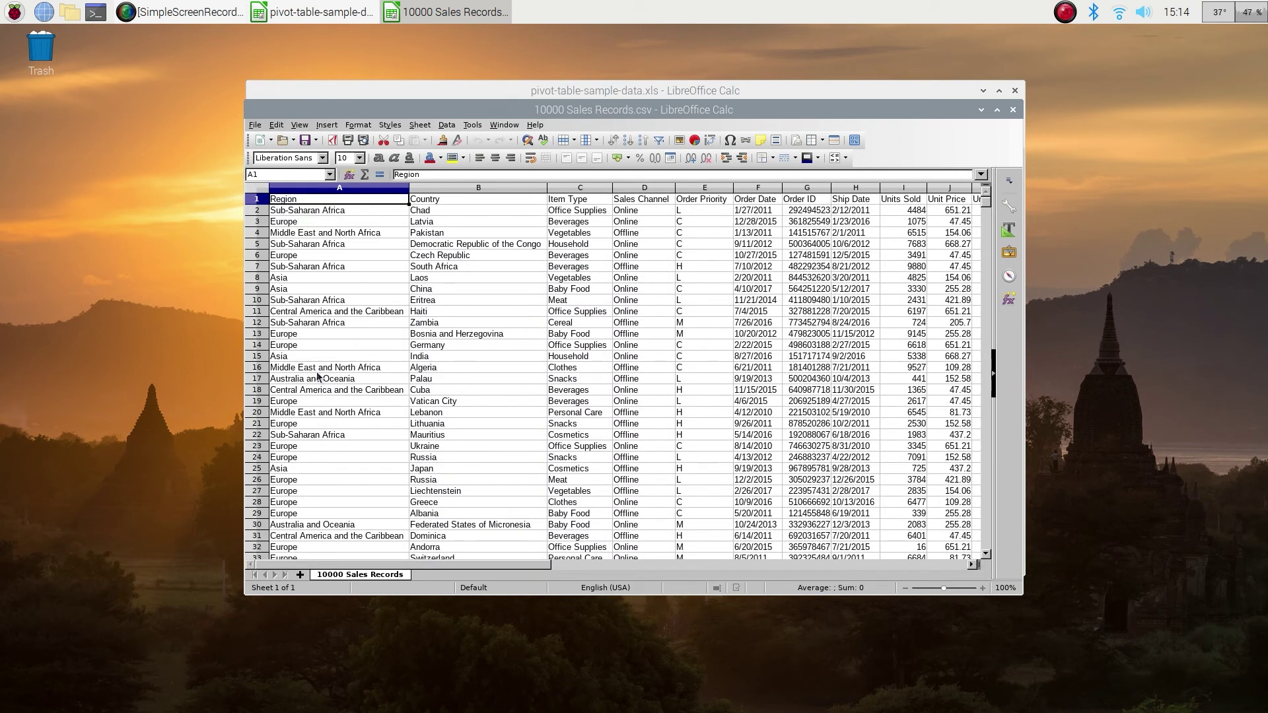
Step: Browse the sales rows, selecting Region cells A6 and A64 and C64 'Vegetables'
{"action": "left_click", "coordinate": [329, 234]}
{"action": "left_click", "coordinate": [330, 256]}
{"action": "scroll", "coordinate": [352, 301], "scroll_direction": "down", "scroll_amount": 3}
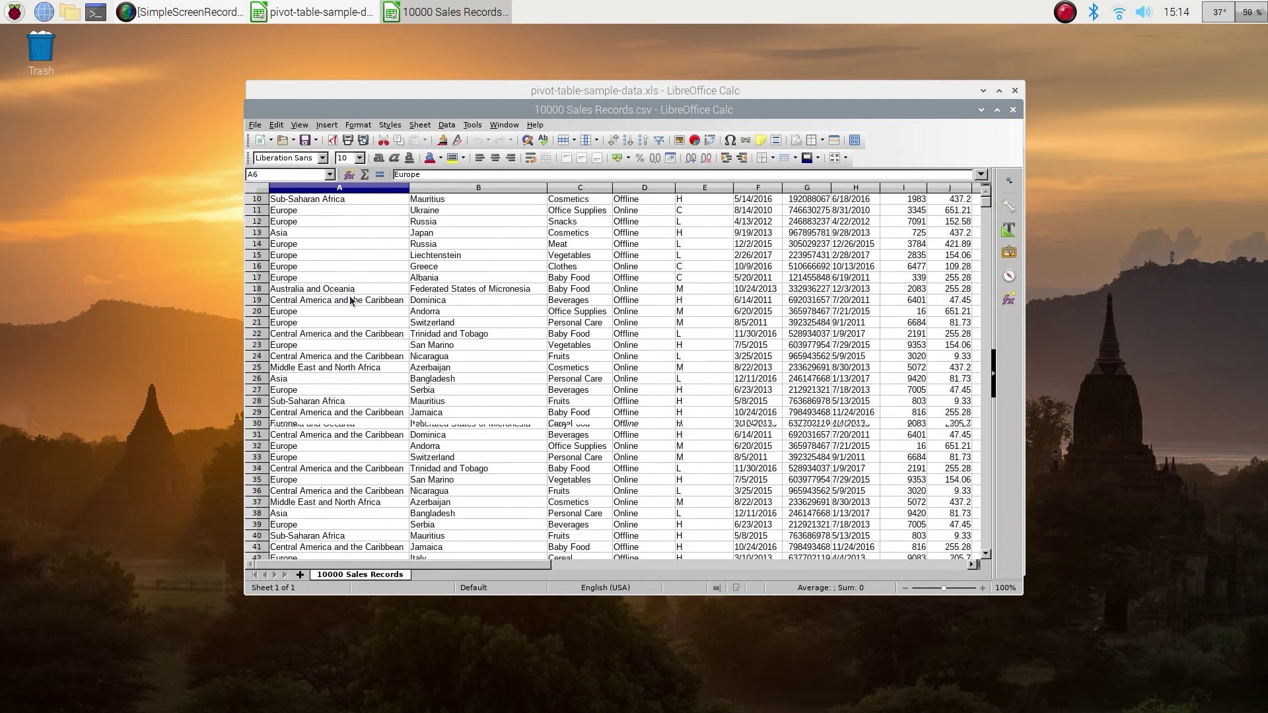
{"action": "scroll", "coordinate": [351, 301], "scroll_direction": "down", "scroll_amount": 4}
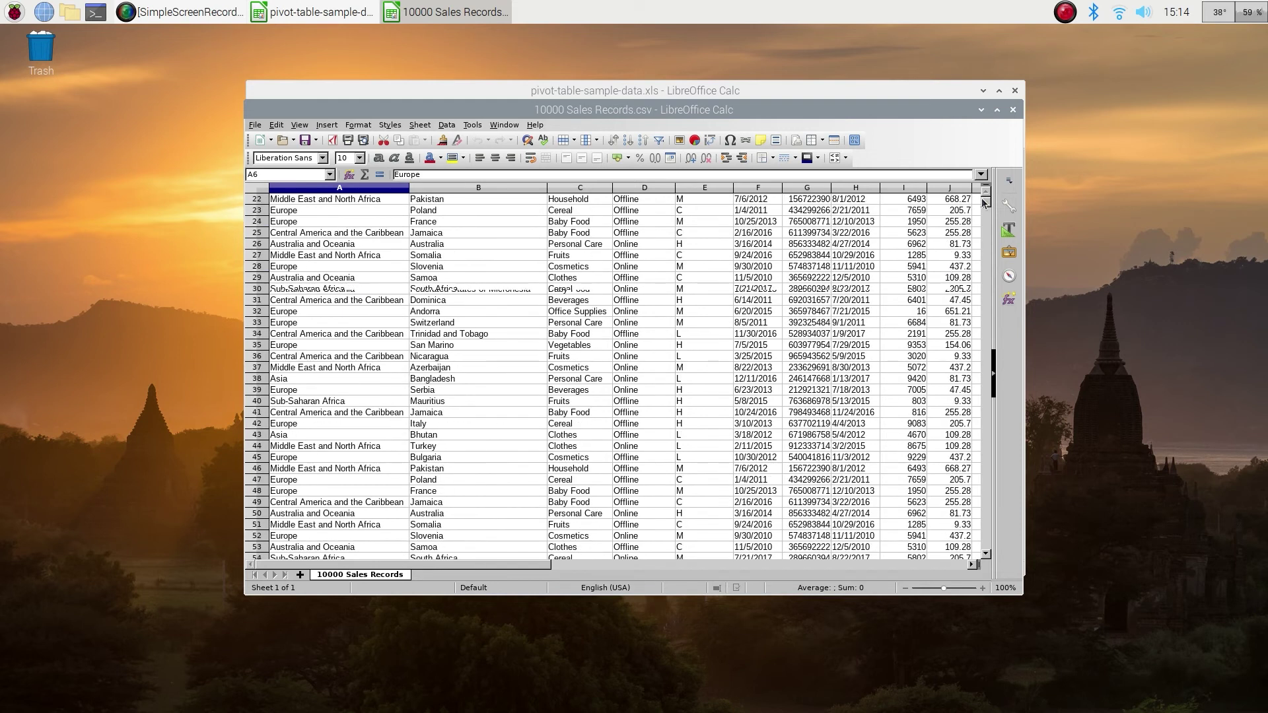
{"action": "scroll", "coordinate": [983, 202], "scroll_direction": "down", "scroll_amount": 8}
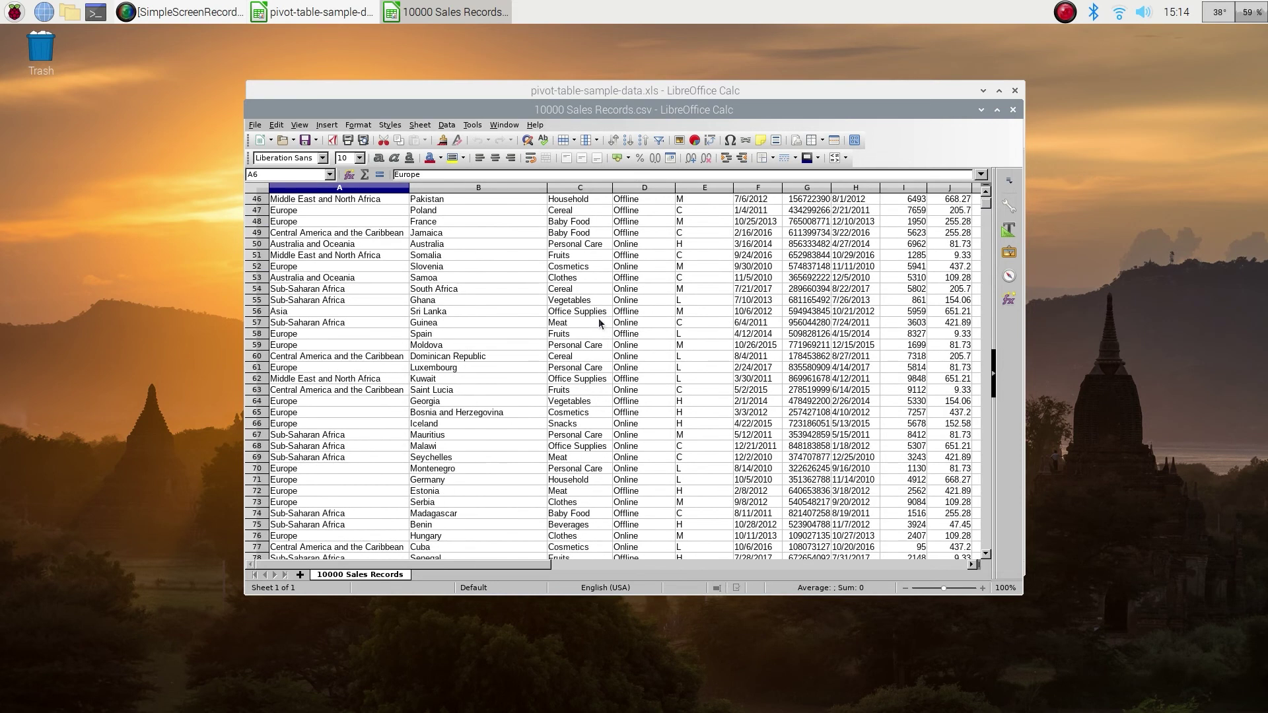
{"action": "left_click", "coordinate": [306, 395]}
{"action": "left_click", "coordinate": [566, 404]}
{"action": "scroll", "coordinate": [565, 406], "scroll_direction": "down", "scroll_amount": 3}
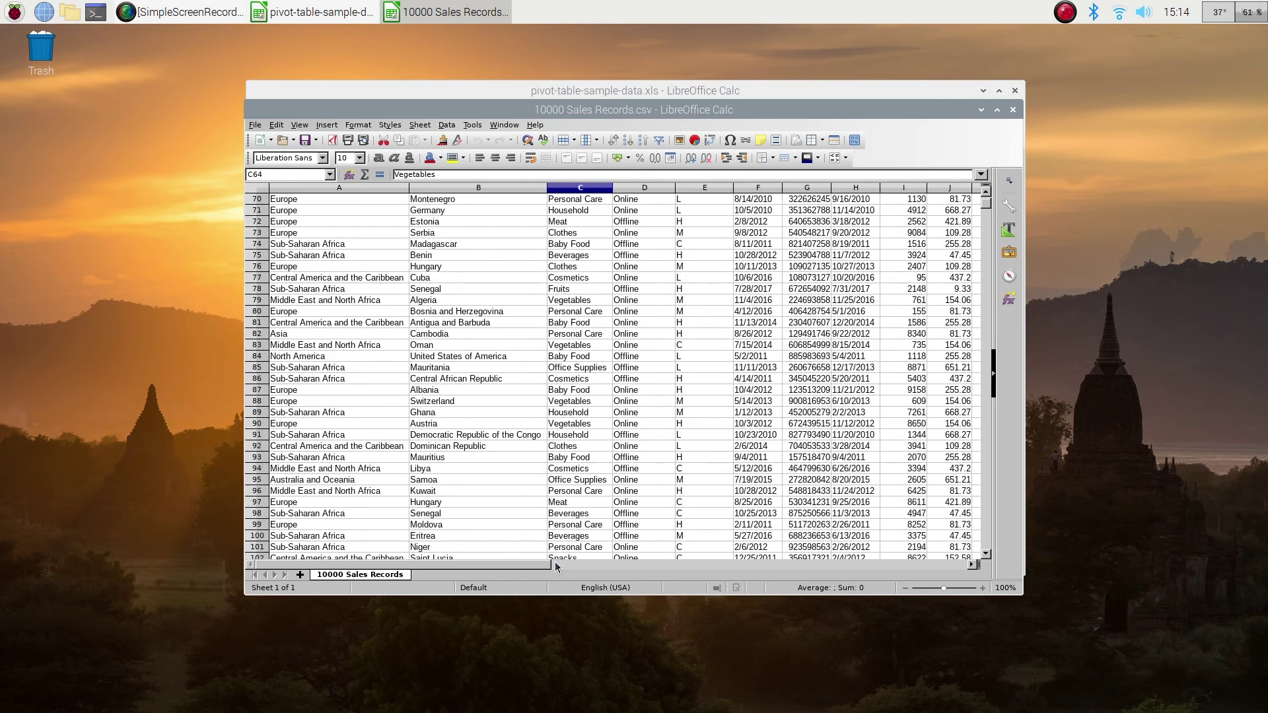
{"action": "scroll", "coordinate": [531, 561], "scroll_direction": "down", "scroll_amount": 16}
{"action": "left_click_drag", "start_coordinate": [529, 564], "coordinate": [581, 564]}
{"action": "left_click_drag", "start_coordinate": [354, 584], "coordinate": [336, 571]}
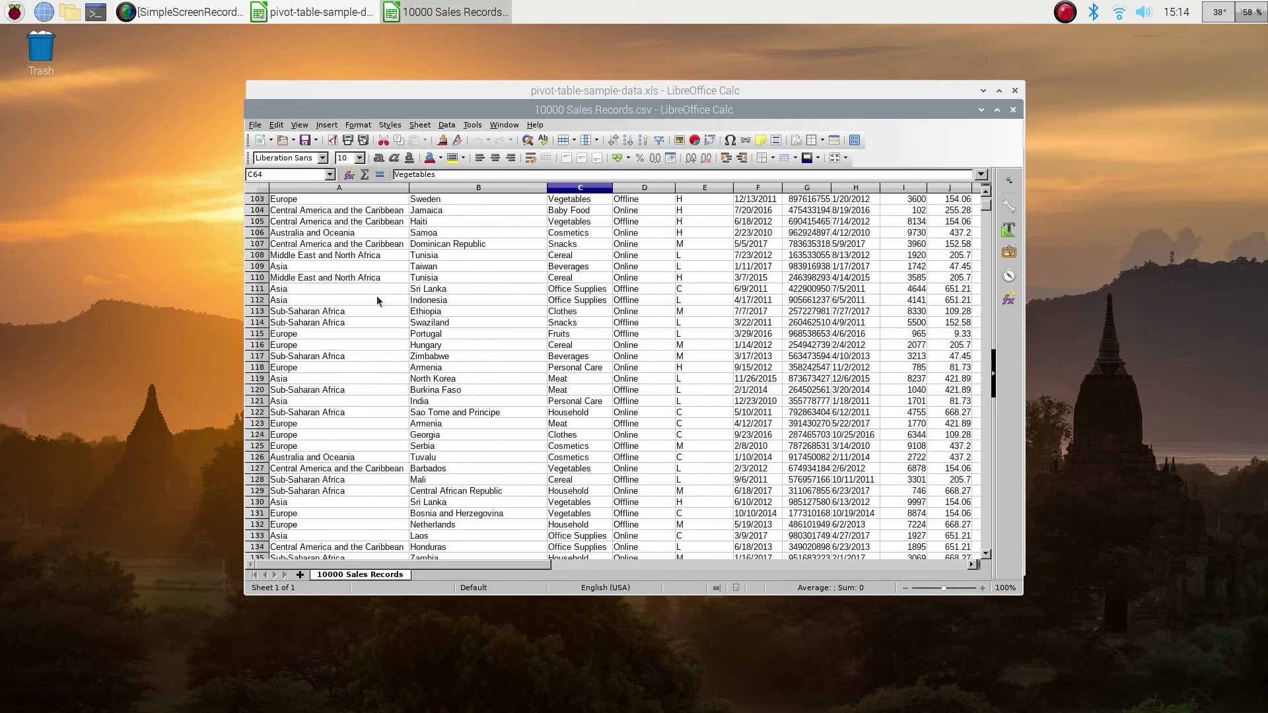
{"action": "left_click", "coordinate": [316, 314]}
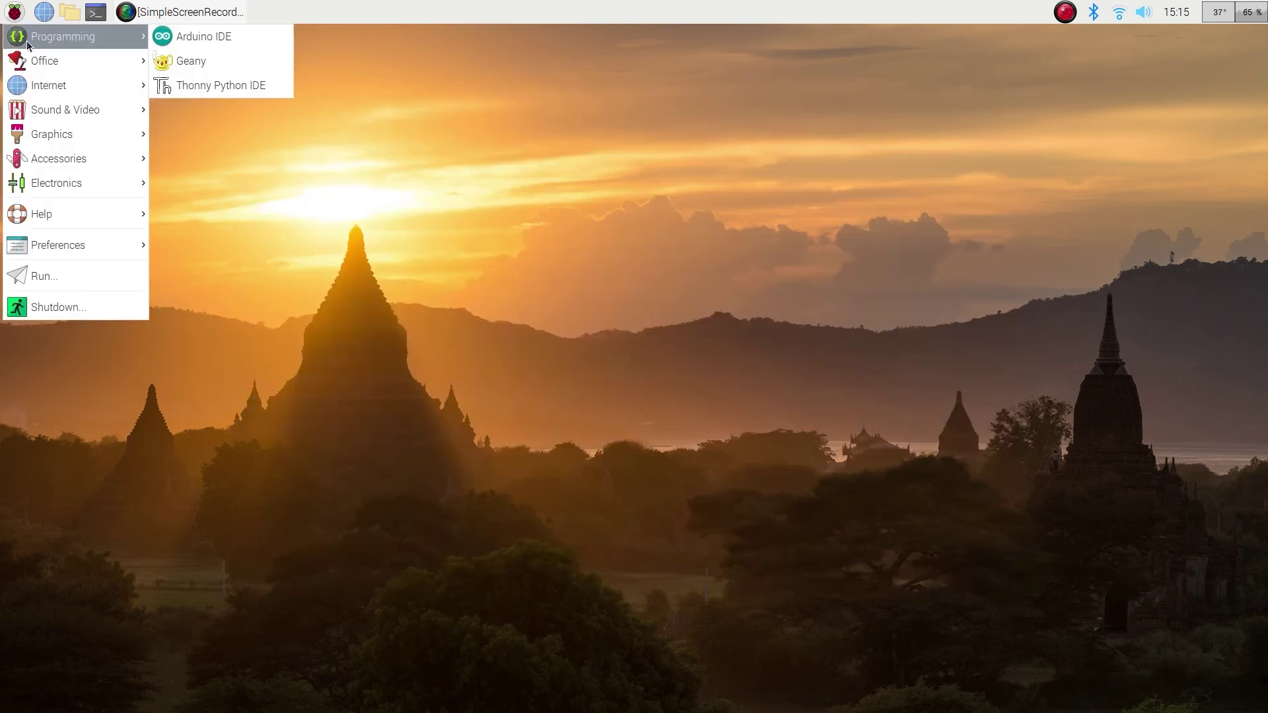
Step: Launch LibreOffice Draw and draw a blue diamond with a circle below it
{"action": "mouse_move", "coordinate": [38, 67]}
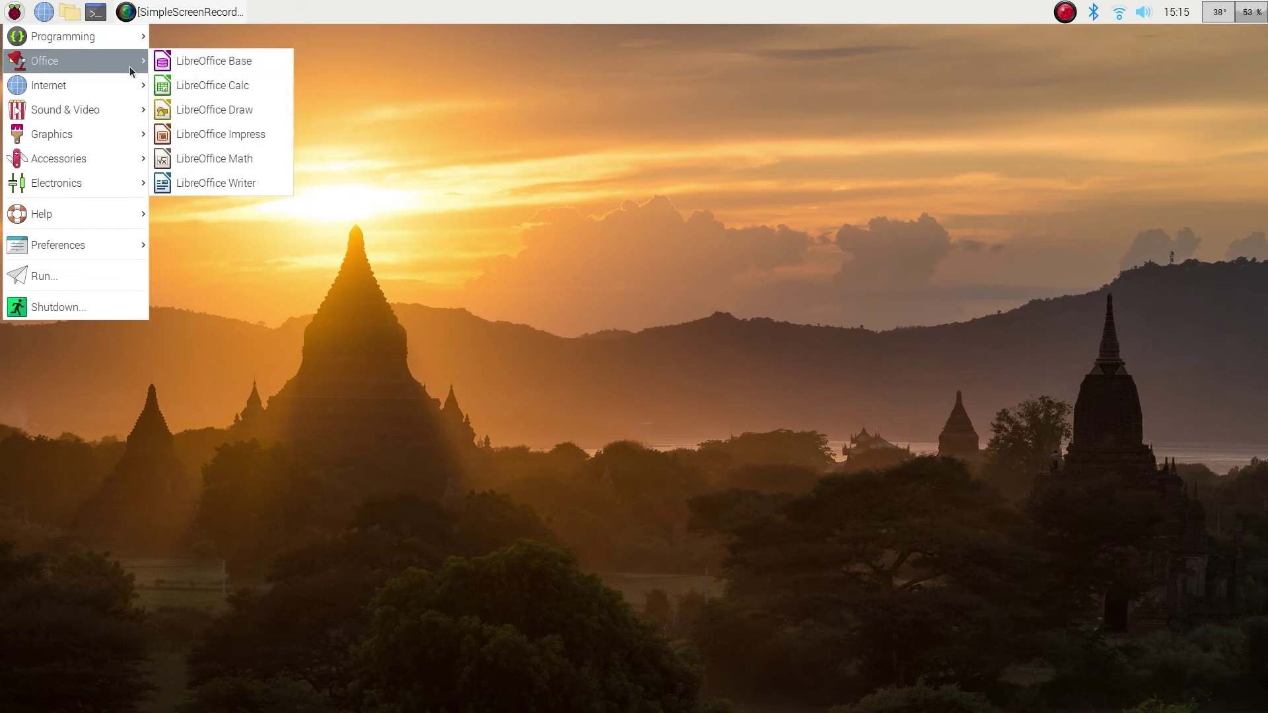
{"action": "left_click", "coordinate": [220, 116]}
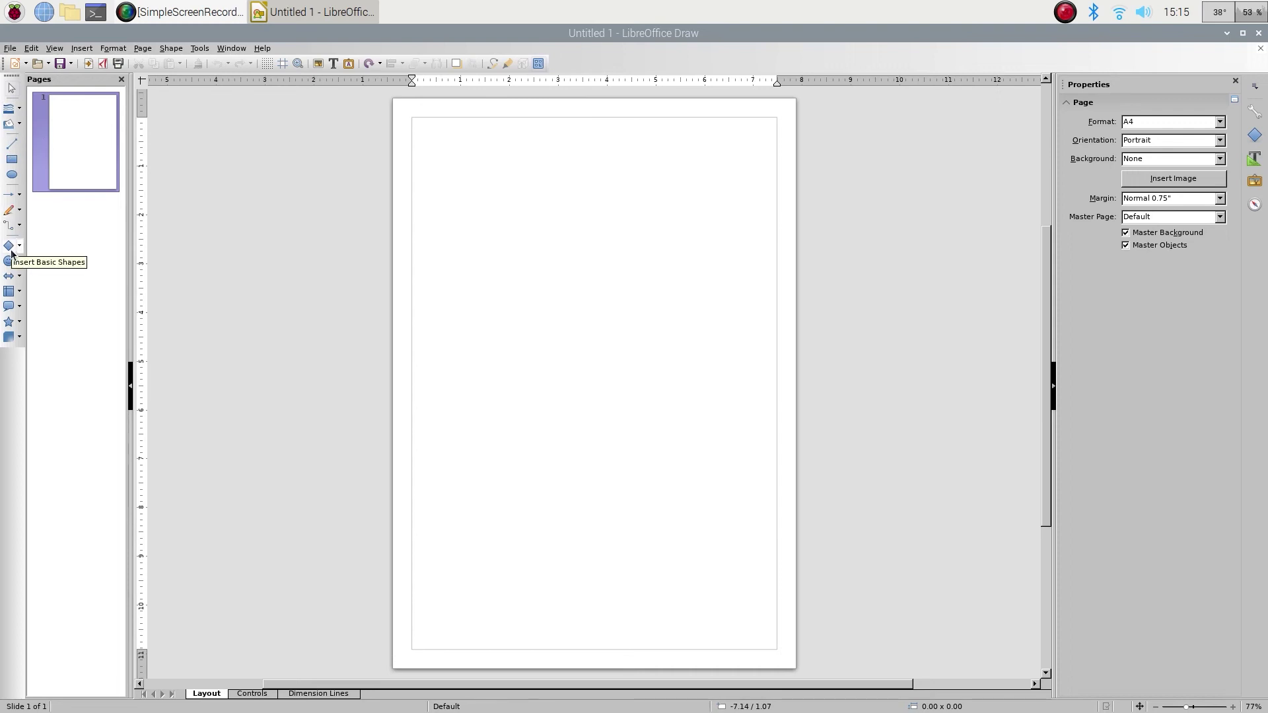
{"action": "left_click_drag", "start_coordinate": [488, 156], "coordinate": [580, 250]}
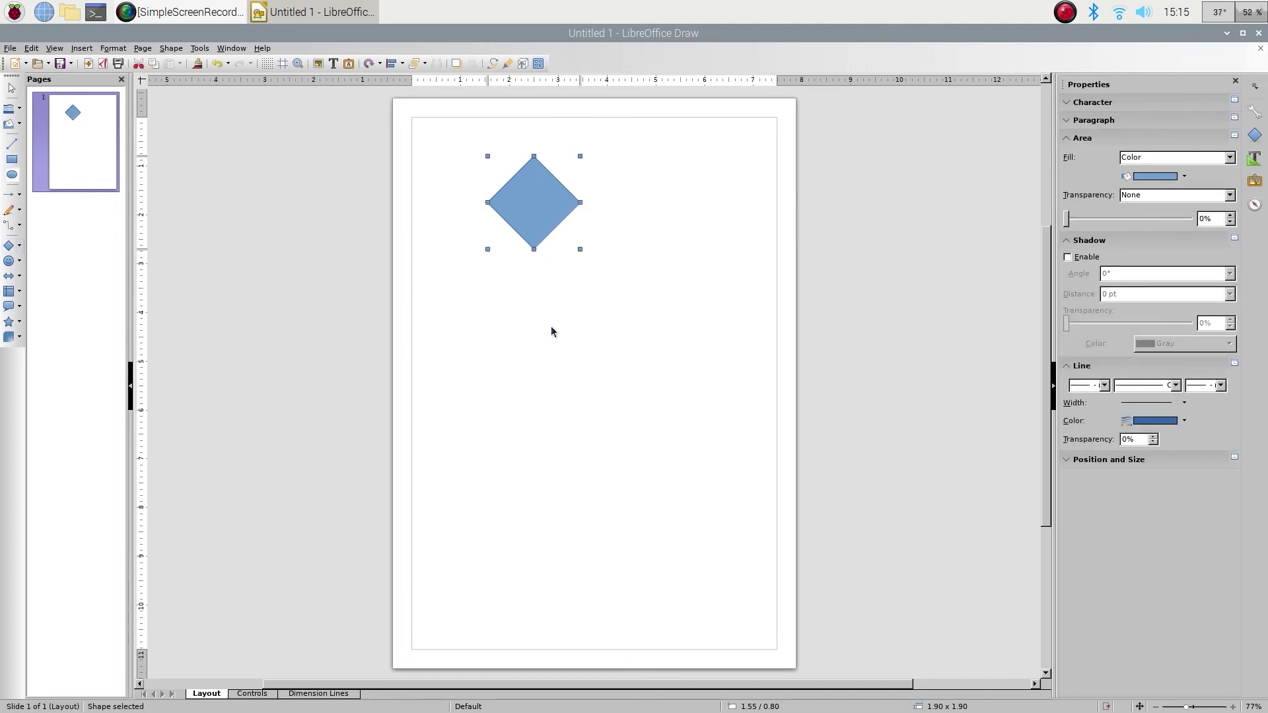
{"action": "left_click", "coordinate": [577, 380]}
{"action": "left_click", "coordinate": [13, 142]}
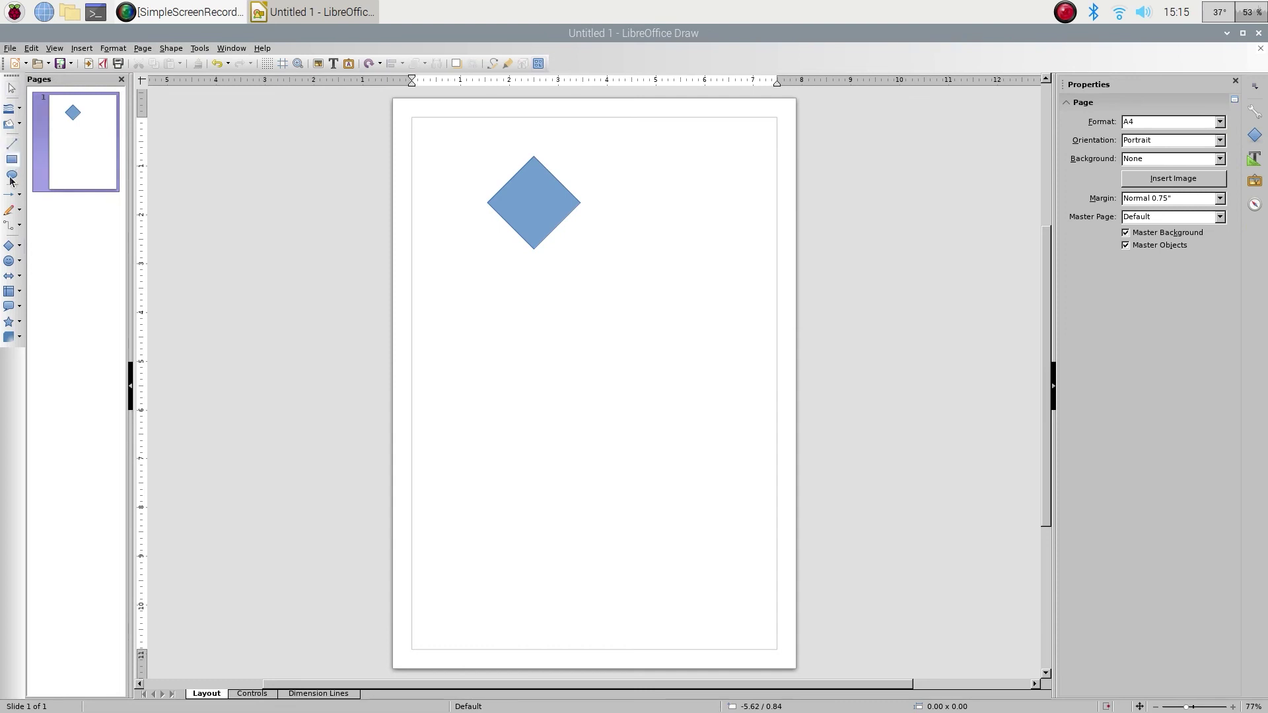
{"action": "left_click_drag", "start_coordinate": [479, 296], "coordinate": [583, 396]}
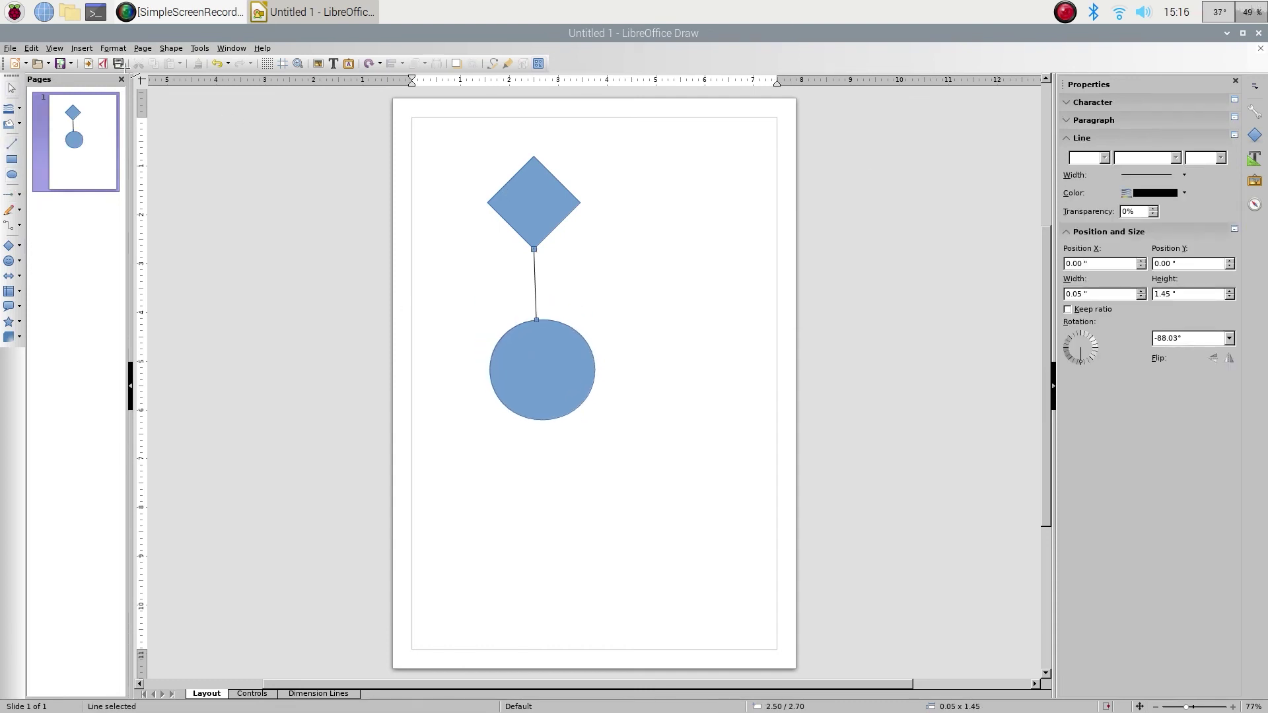
Step: Exit LibreOffice without saving the drawing
{"action": "left_click", "coordinate": [10, 48]}
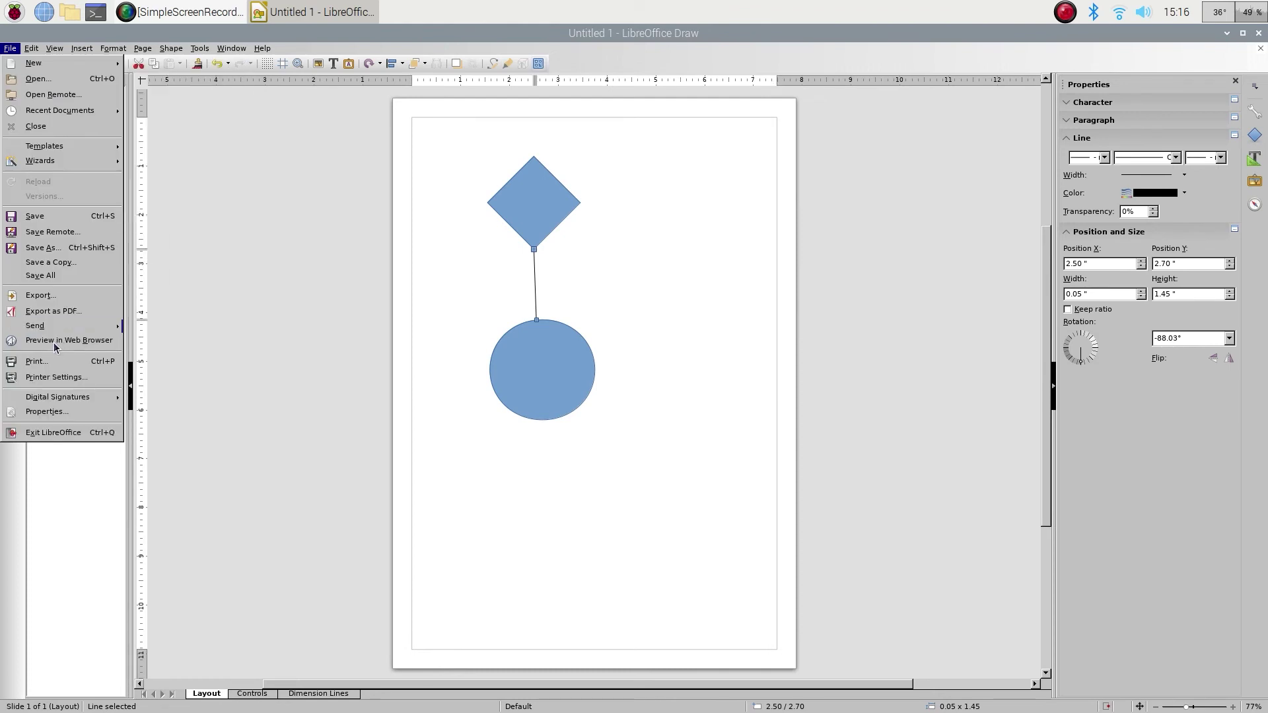
{"action": "left_click", "coordinate": [73, 435]}
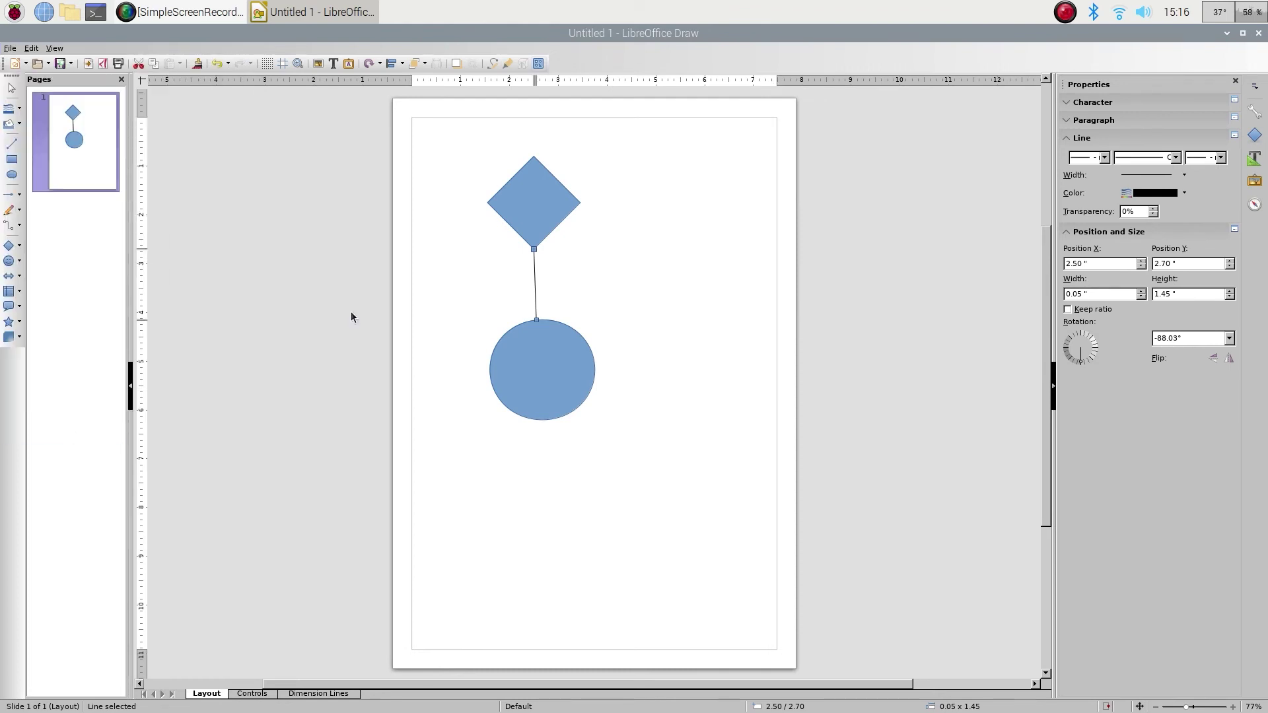
{"action": "left_click", "coordinate": [633, 395]}
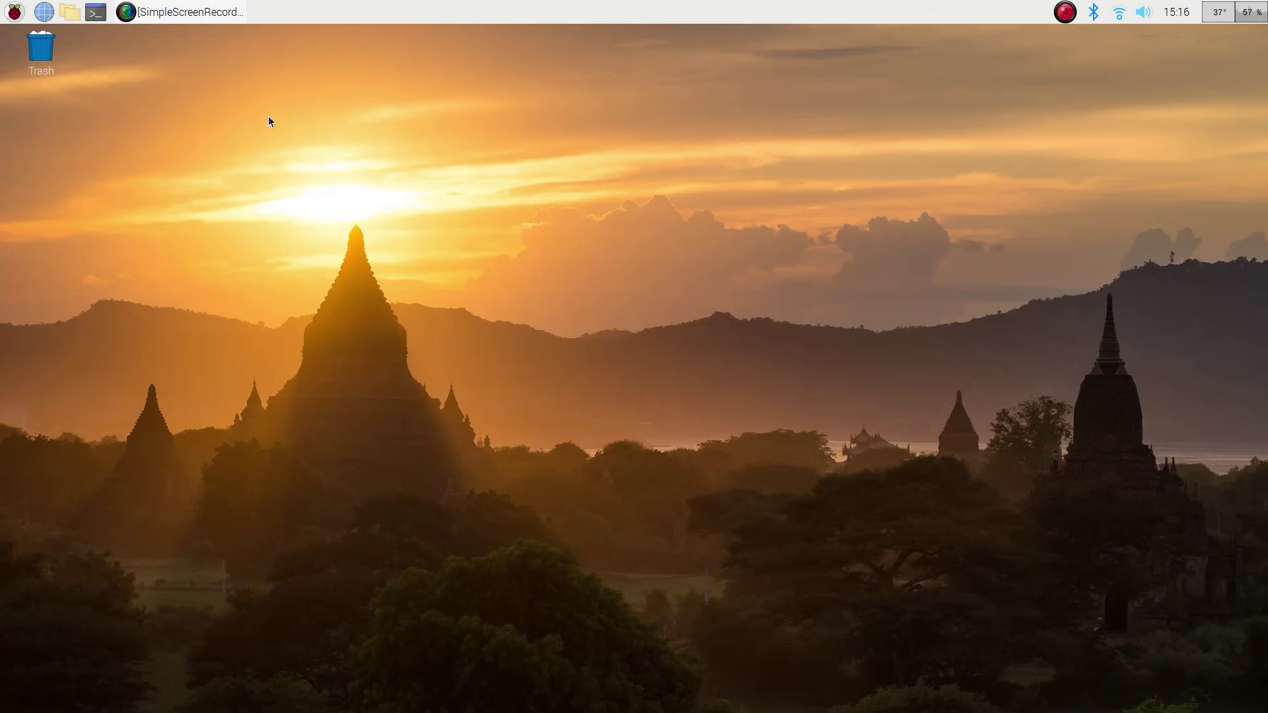
Step: Launch LibreOffice Impress from the Office menu
{"action": "left_click", "coordinate": [20, 17]}
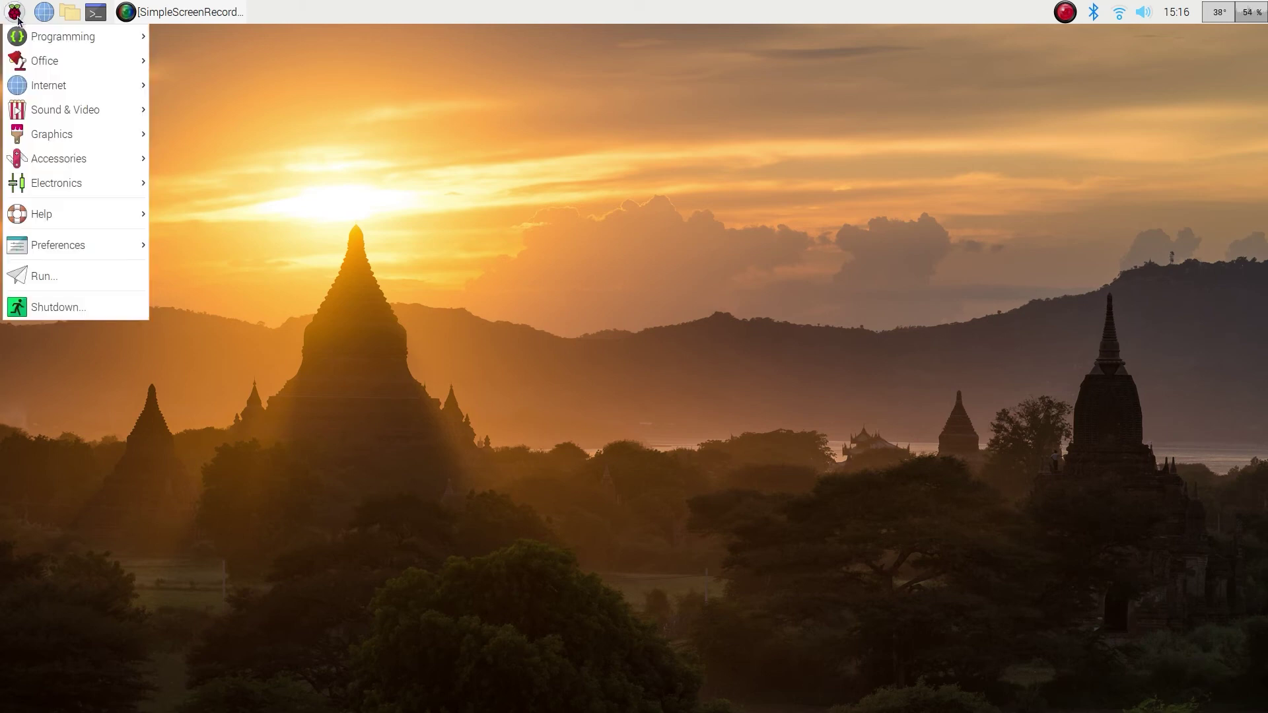
{"action": "mouse_move", "coordinate": [40, 135]}
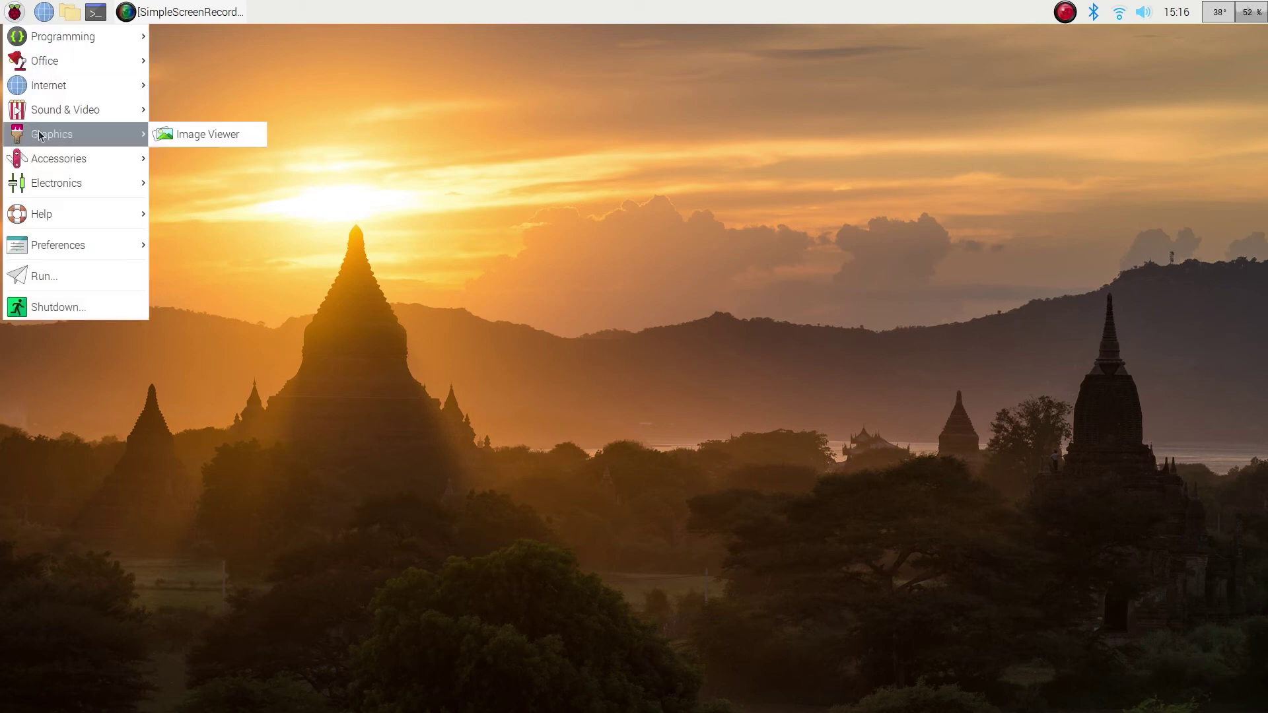
{"action": "mouse_move", "coordinate": [41, 66]}
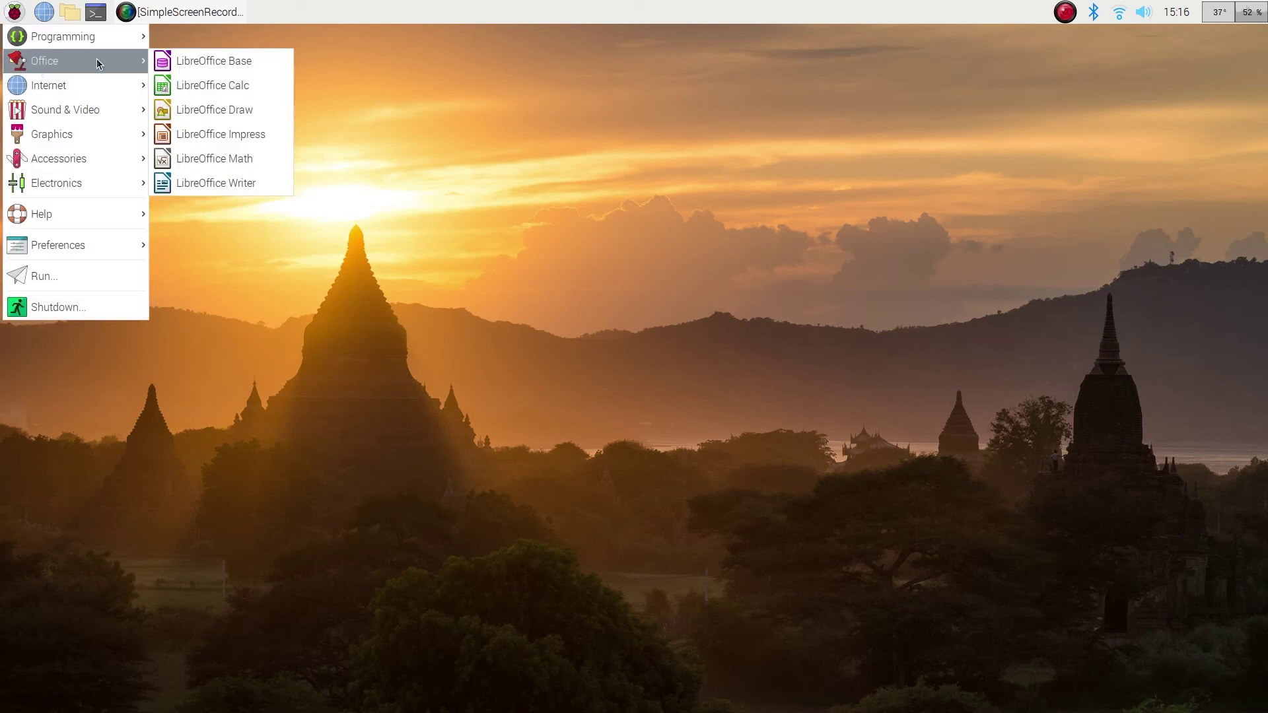
{"action": "left_click", "coordinate": [201, 138]}
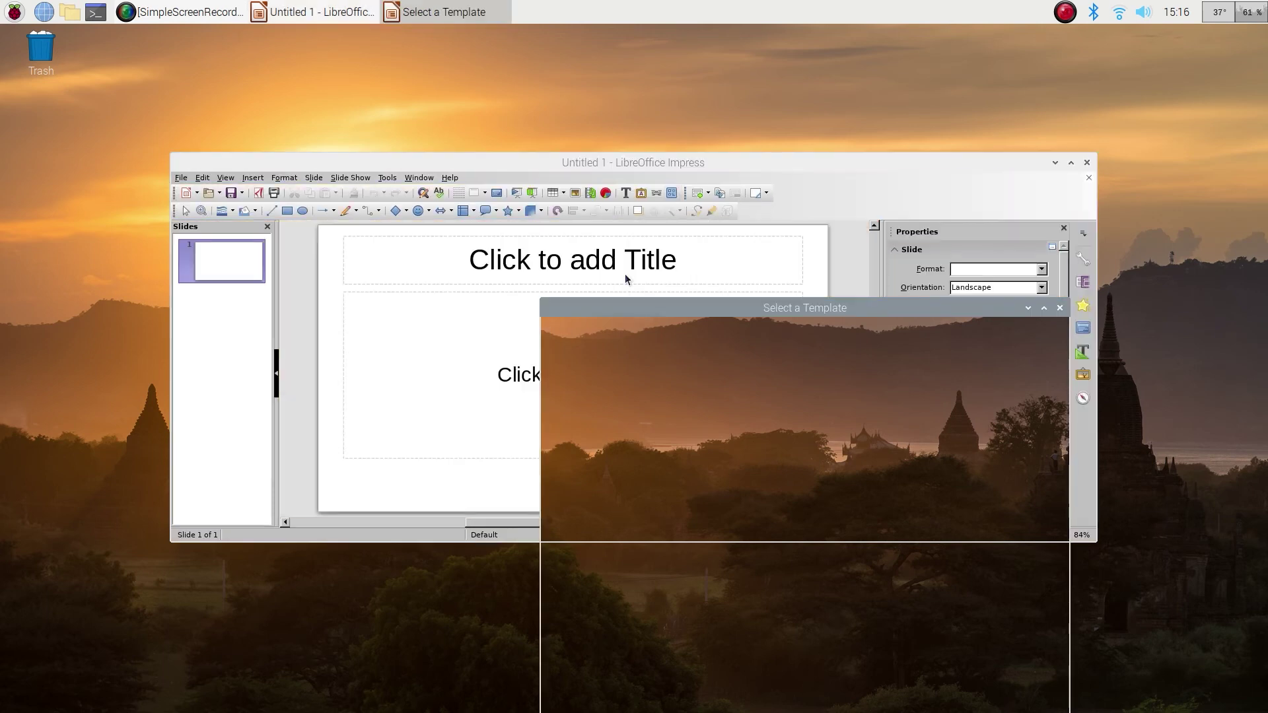
Step: Start a presentation from the Lights template, then quit Impress
{"action": "left_click_drag", "start_coordinate": [633, 307], "coordinate": [640, 84]}
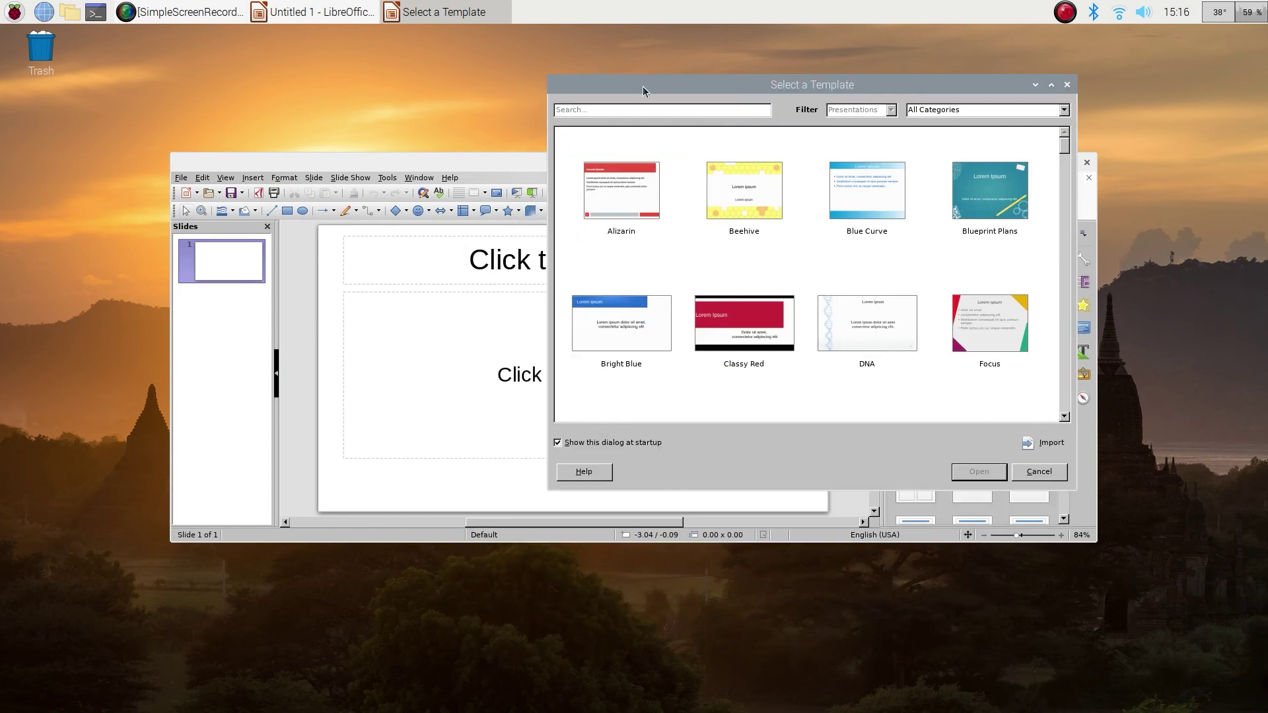
{"action": "scroll", "coordinate": [832, 235], "scroll_direction": "down", "scroll_amount": 1}
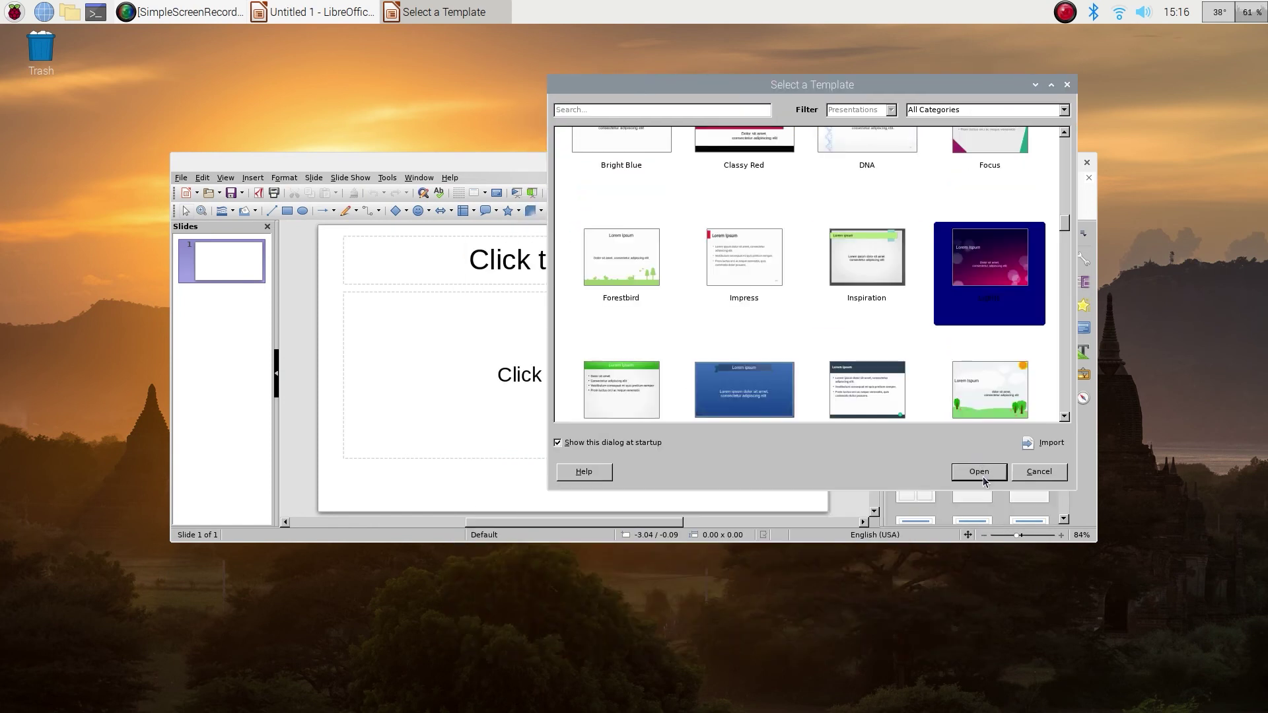
{"action": "key", "text": "Escape"}
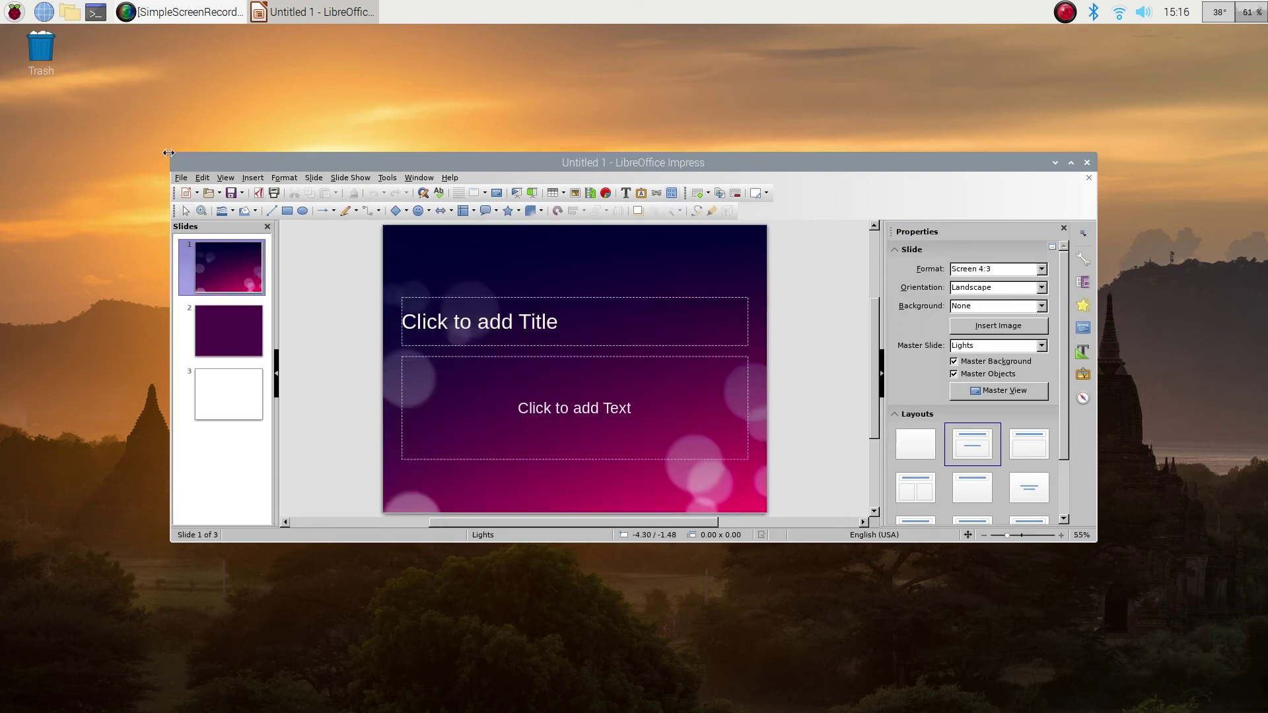
{"action": "key", "text": "ctrl+q"}
{"action": "left_click", "coordinate": [14, 12]}
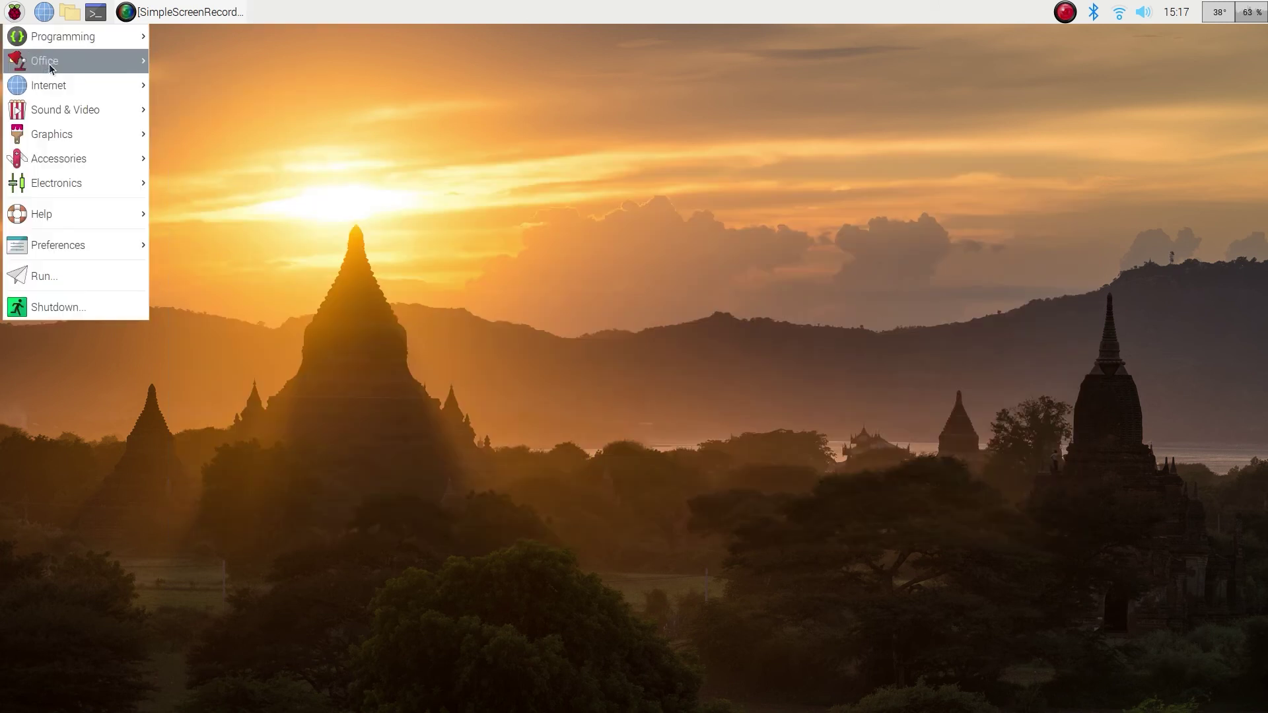
Step: Launch LibreOffice Writer and create a new document from the CV template
{"action": "mouse_move", "coordinate": [49, 66]}
{"action": "left_click", "coordinate": [228, 186]}
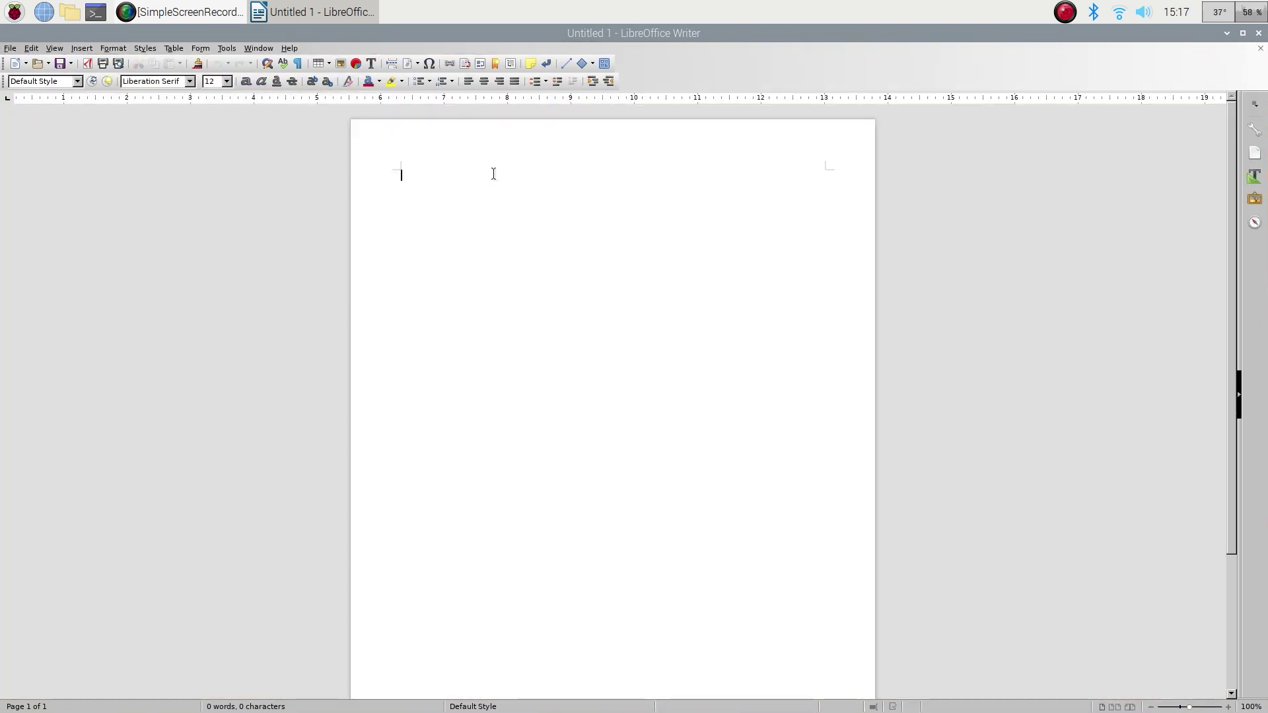
{"action": "left_click", "coordinate": [9, 49]}
{"action": "mouse_move", "coordinate": [80, 66]}
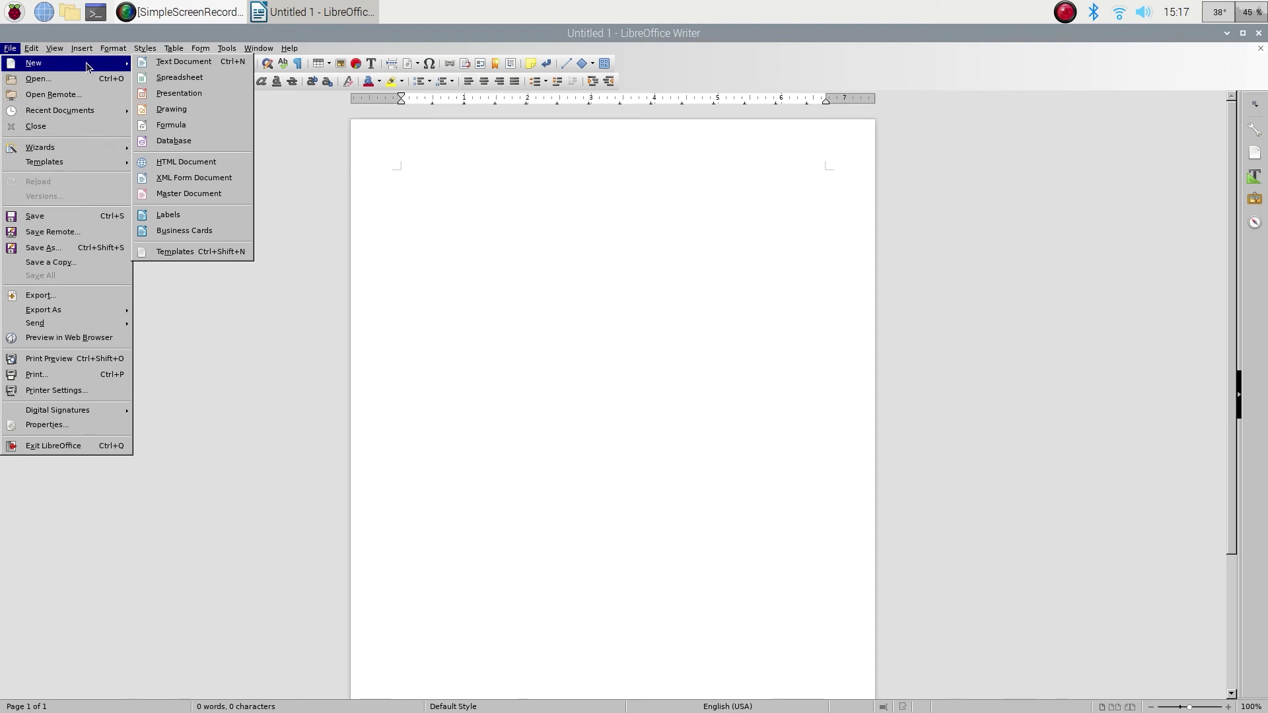
{"action": "left_click", "coordinate": [207, 262]}
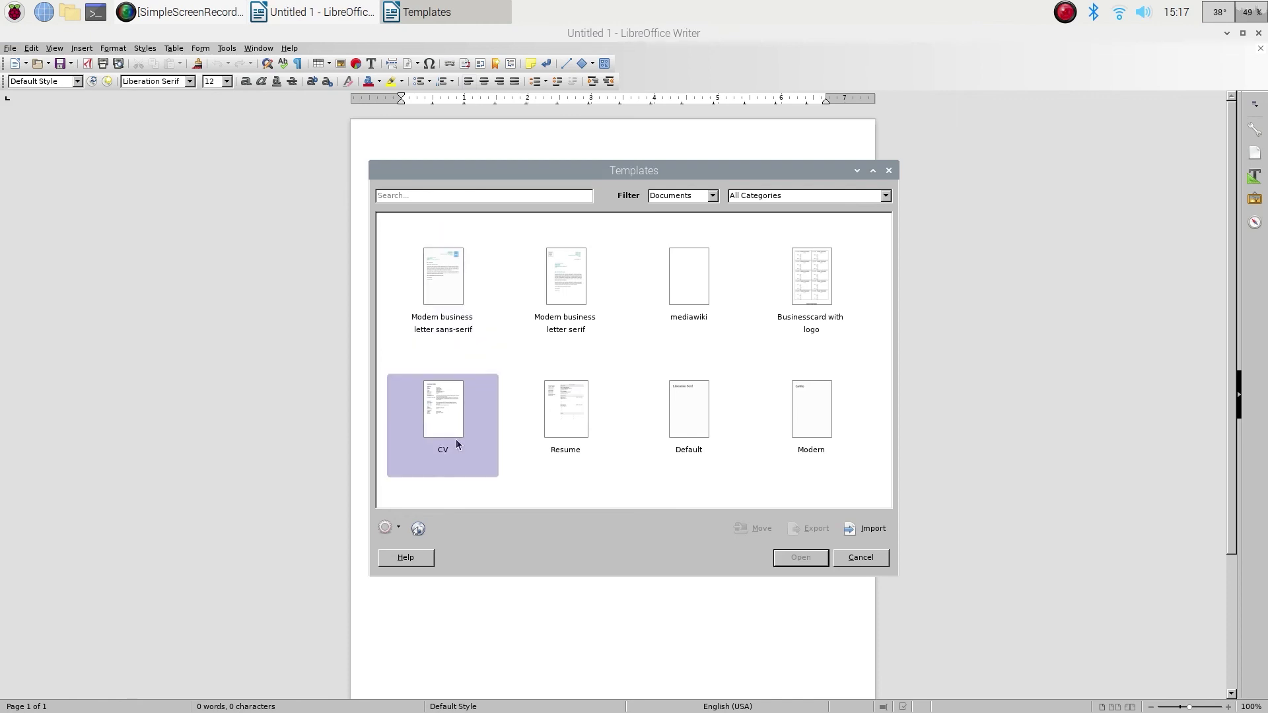
{"action": "left_click", "coordinate": [441, 422]}
{"action": "left_click", "coordinate": [813, 559]}
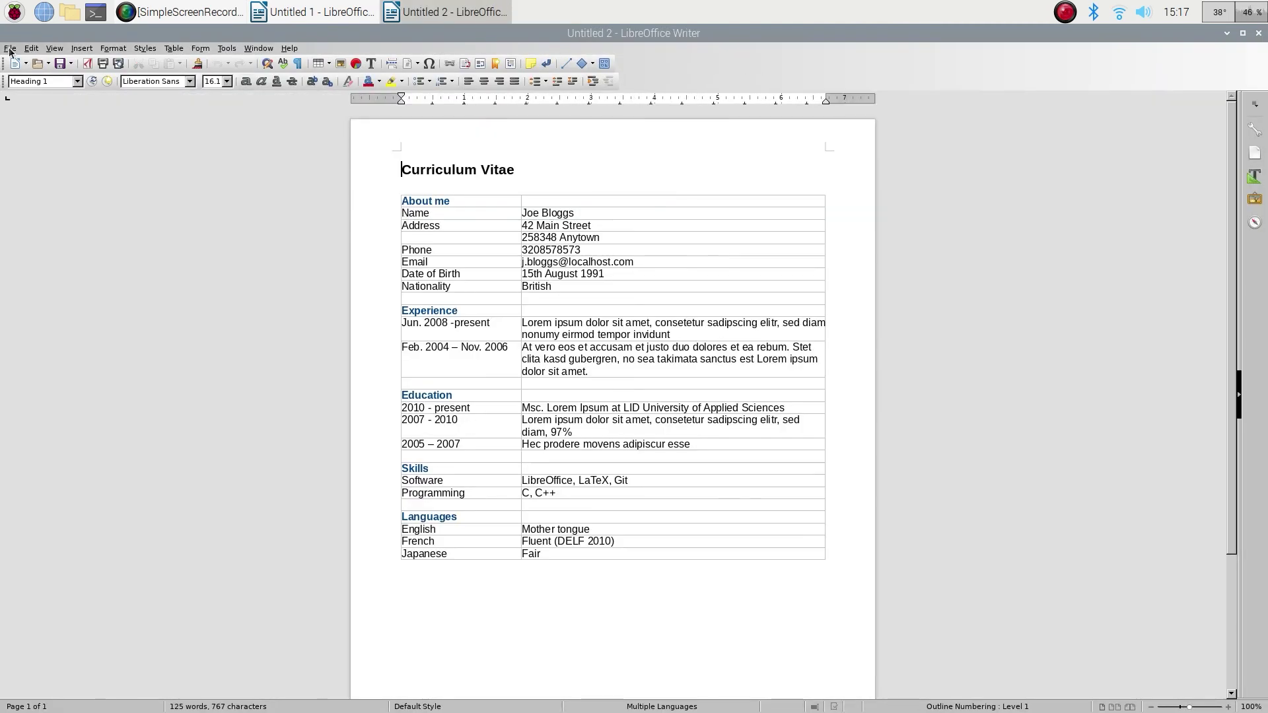
Step: Print-preview the CV, then exit LibreOffice, closing both Untitled documents
{"action": "left_click", "coordinate": [10, 49]}
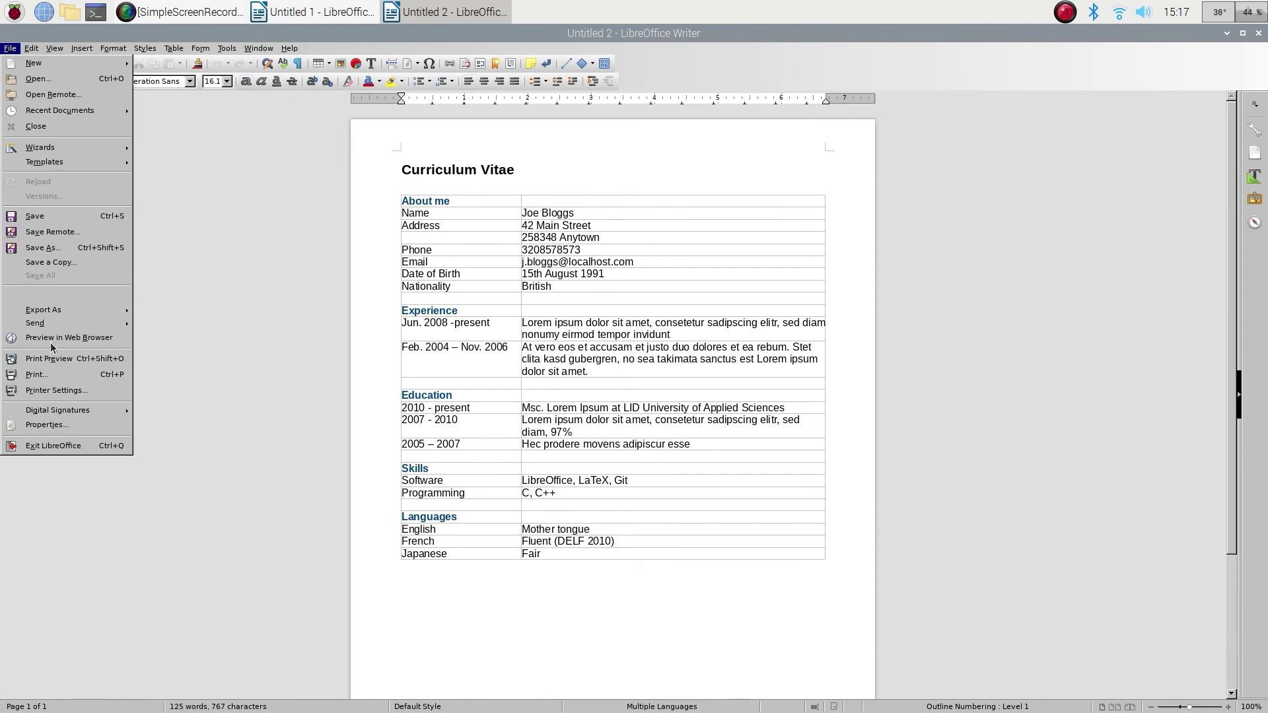
{"action": "left_click", "coordinate": [50, 358]}
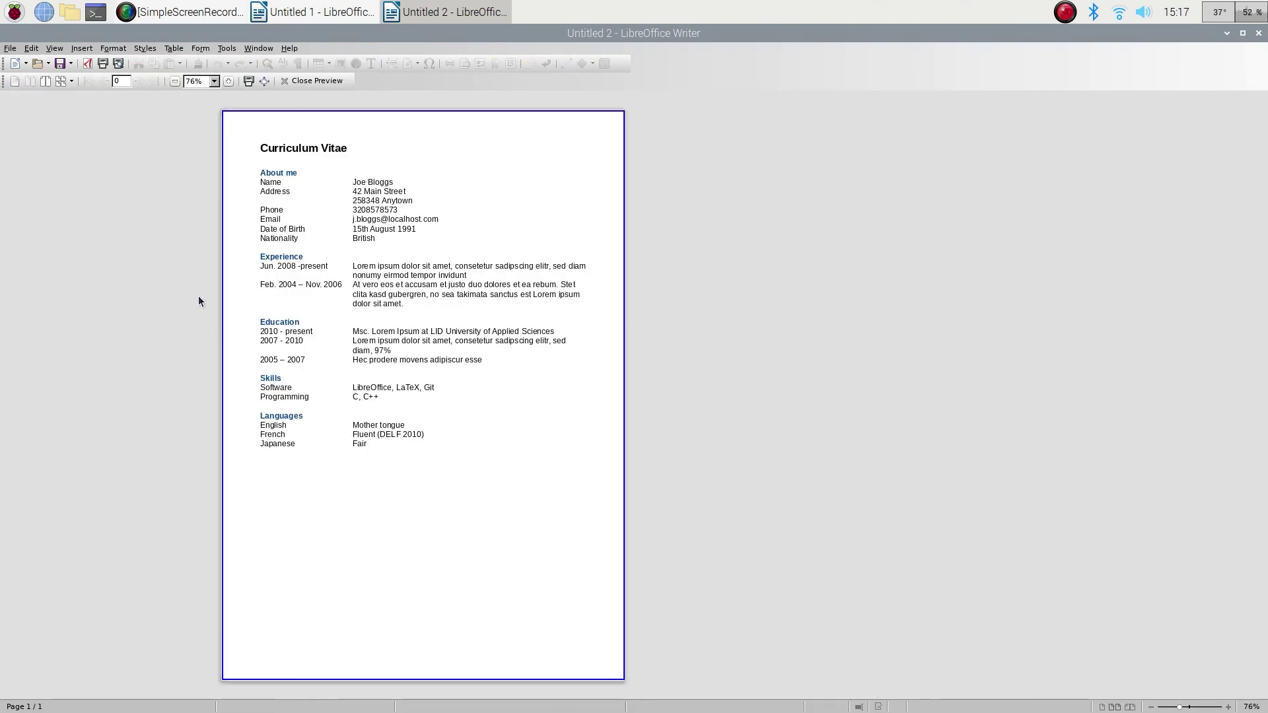
{"action": "left_click", "coordinate": [9, 51]}
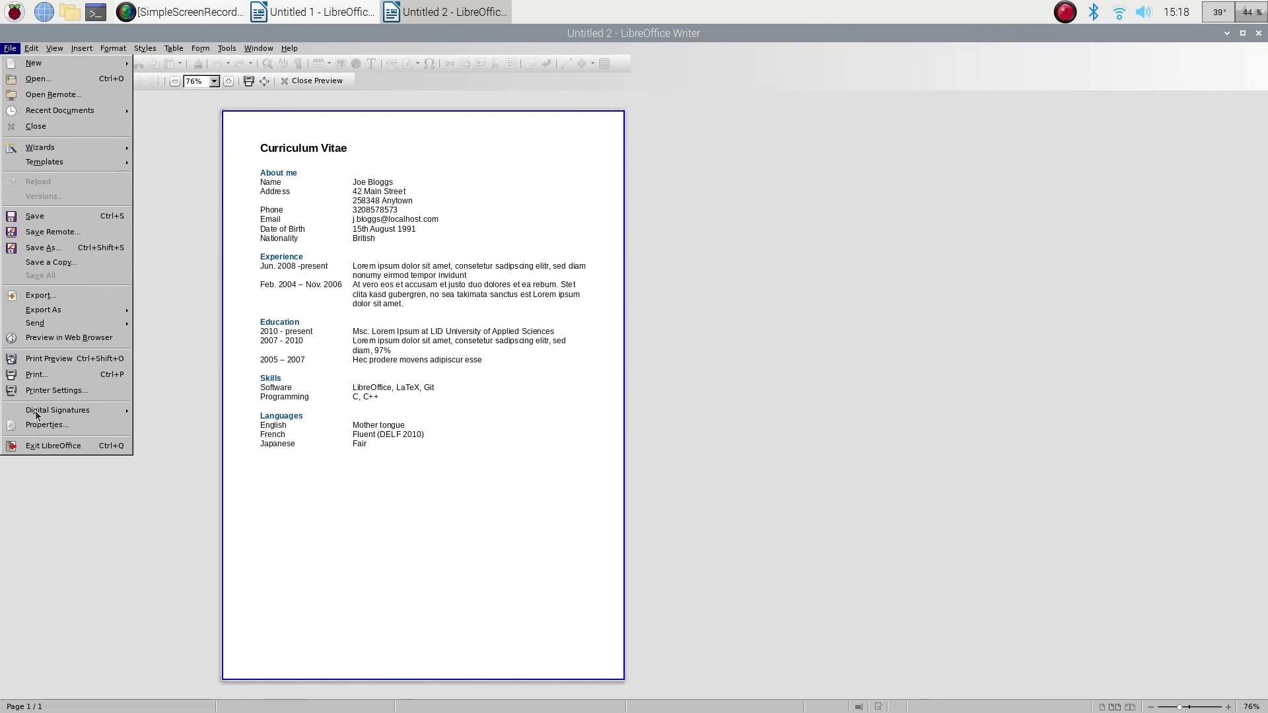
{"action": "left_click", "coordinate": [50, 447]}
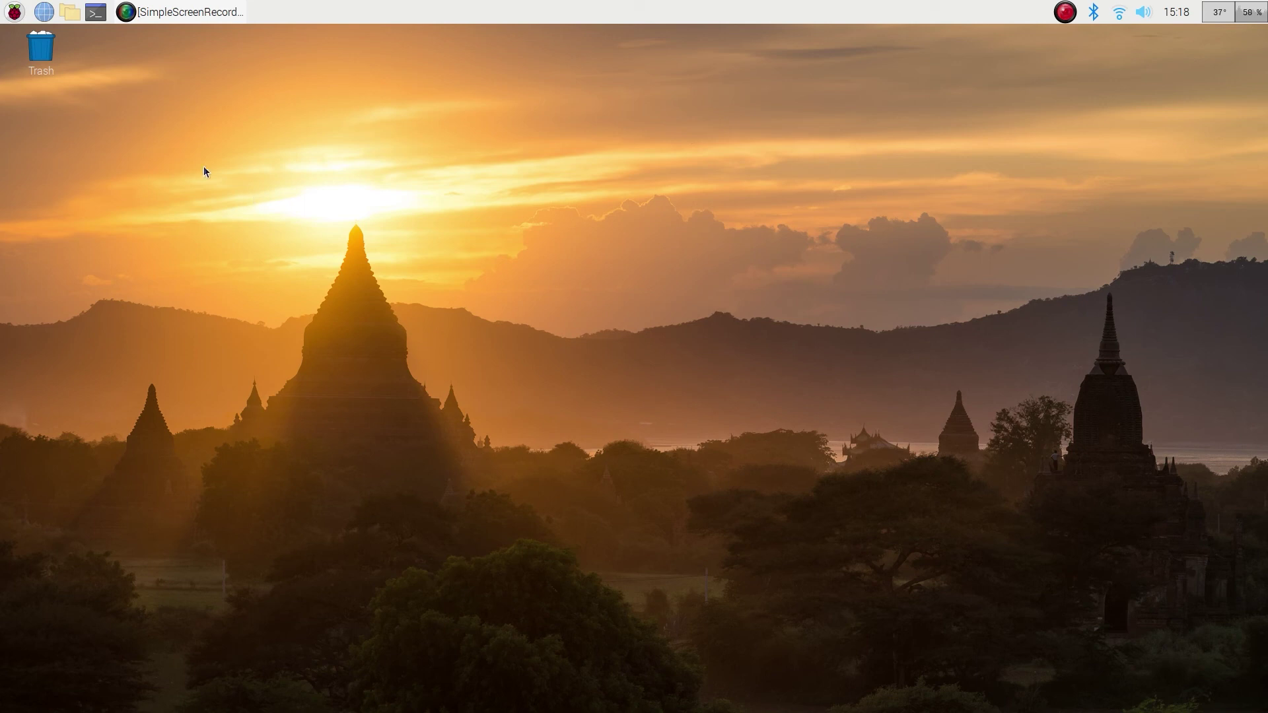
Step: Launch the Geany code editor from the Programming menu
{"action": "left_click", "coordinate": [14, 12]}
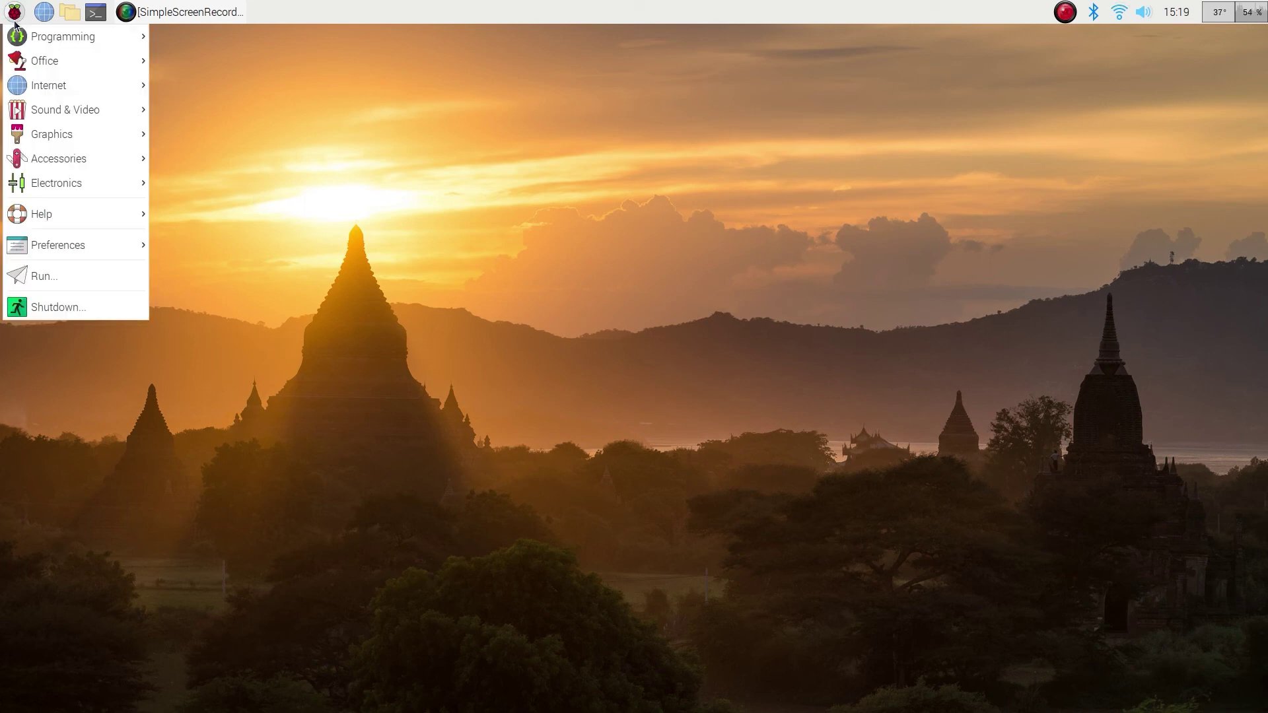
{"action": "mouse_move", "coordinate": [37, 41]}
{"action": "left_click", "coordinate": [168, 60]}
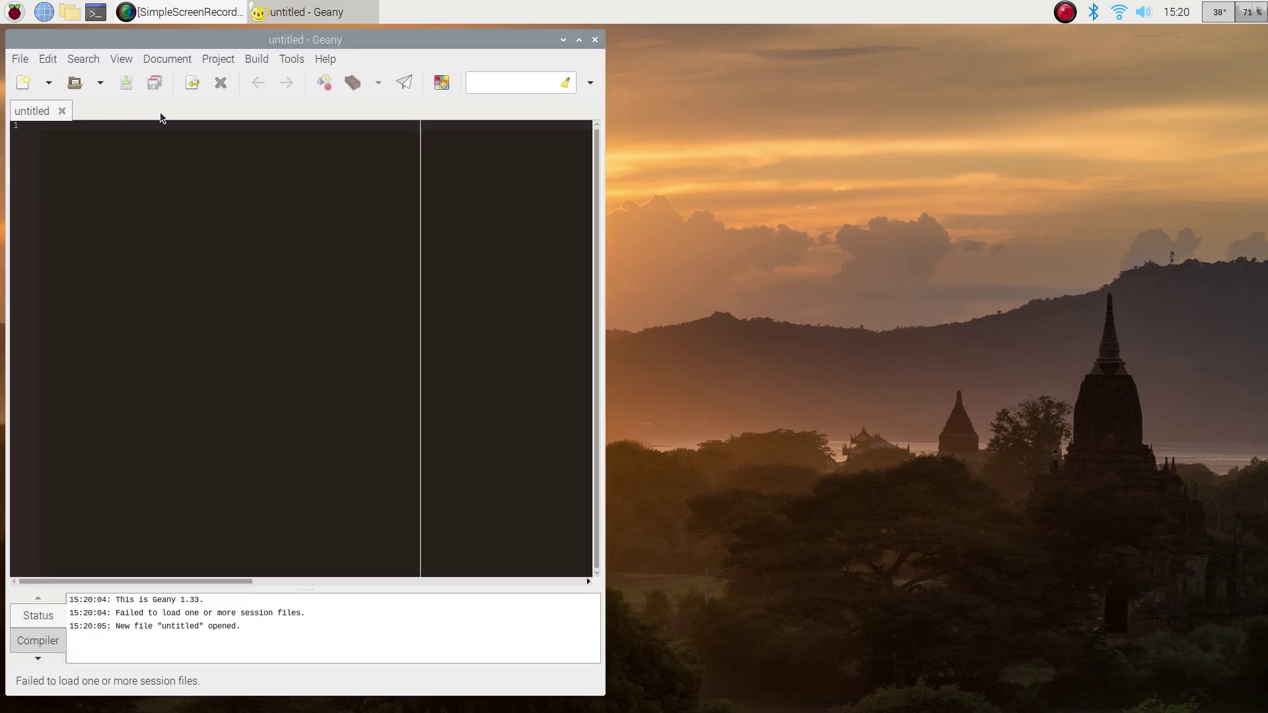
{"action": "left_click", "coordinate": [26, 60]}
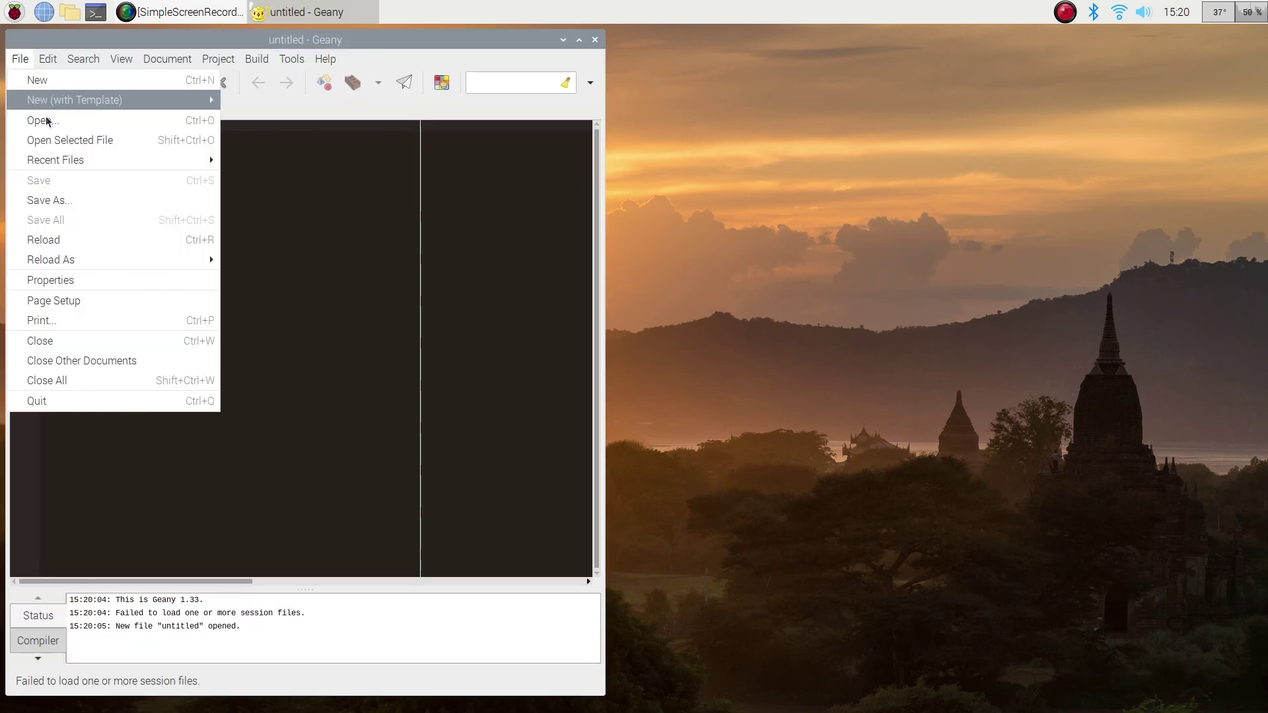
{"action": "left_click", "coordinate": [277, 241]}
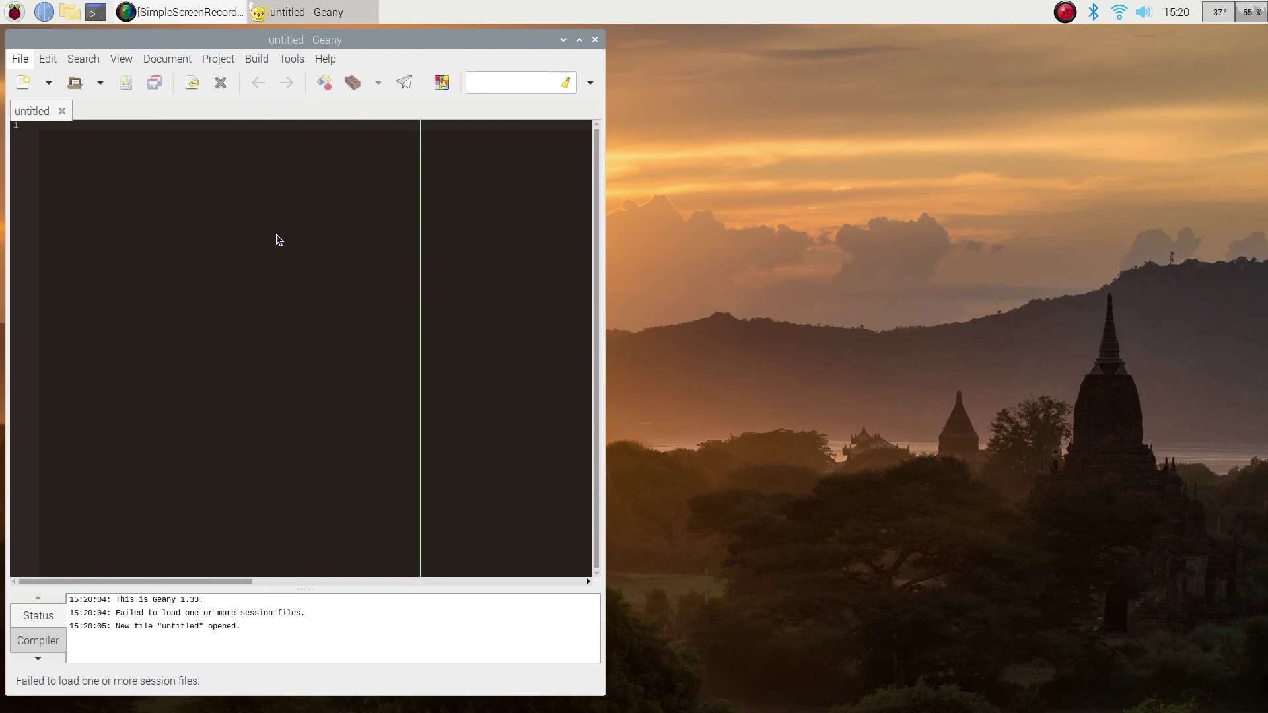
Step: Open Documents/obstacle_avoidance/obstacle_avoidance.ino in Geany with Ctrl+O
{"action": "key", "text": "ctrl+o"}
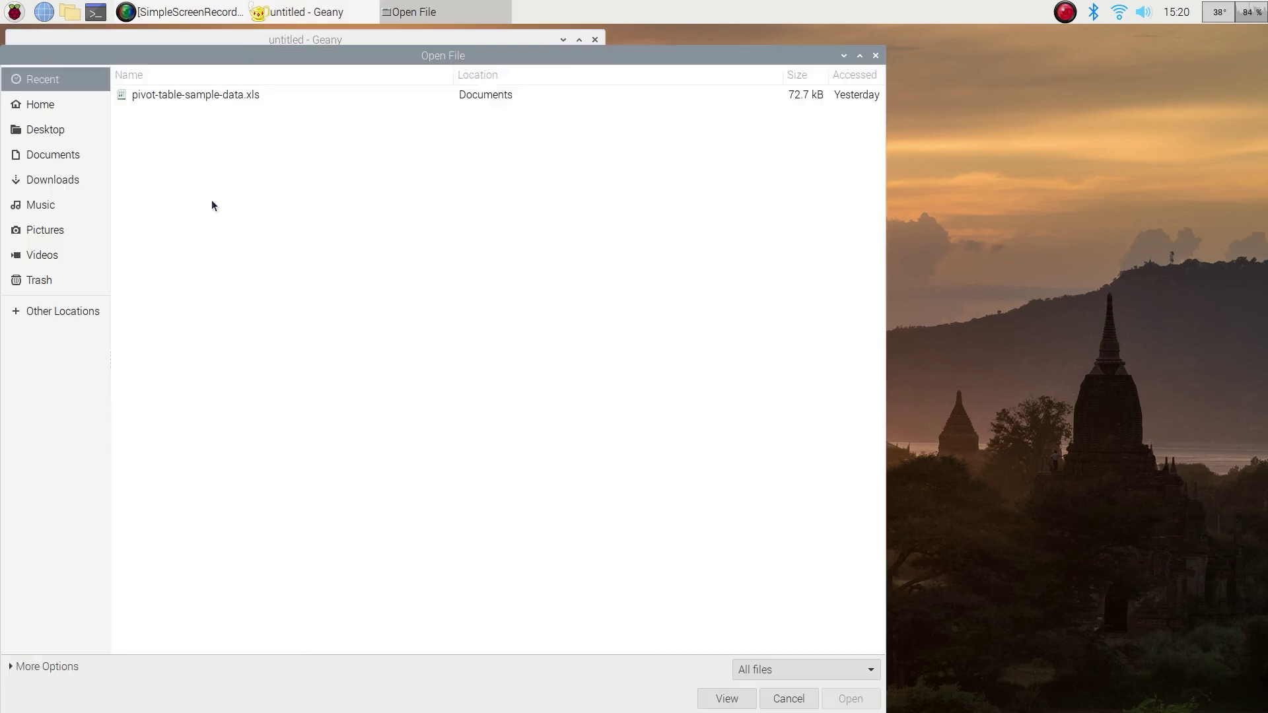
{"action": "left_click", "coordinate": [57, 153]}
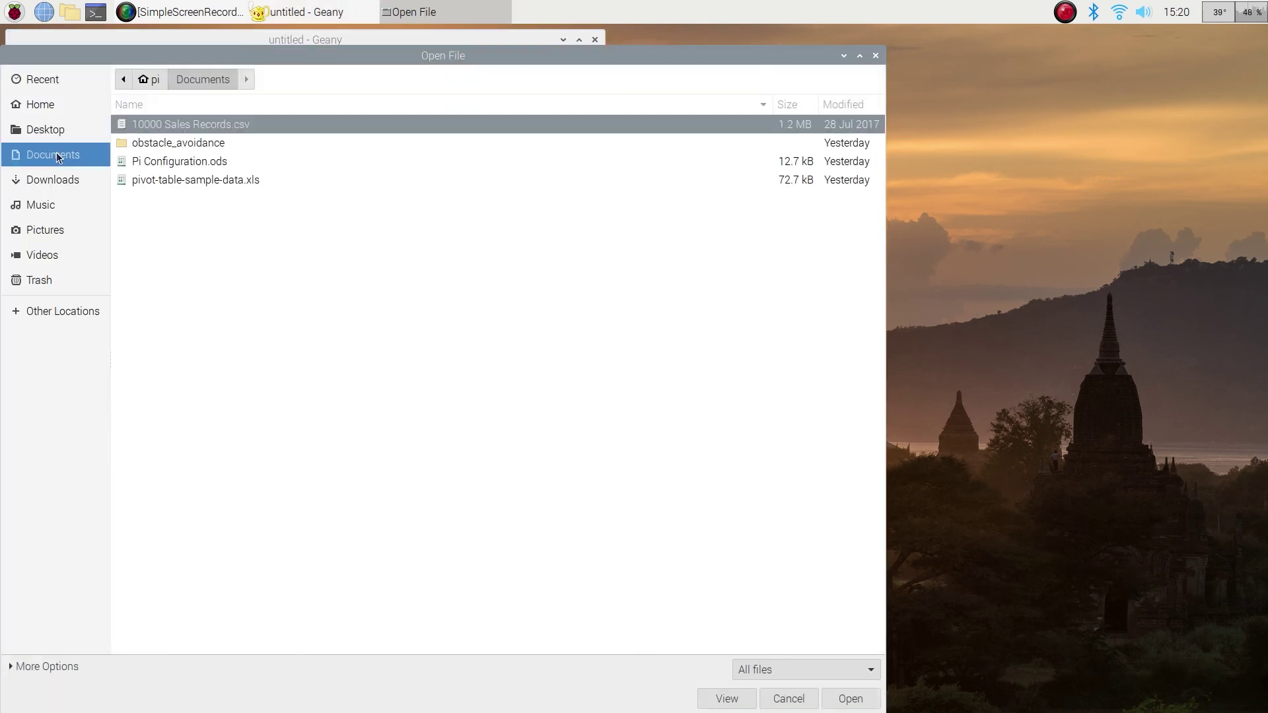
{"action": "double_click", "coordinate": [161, 146]}
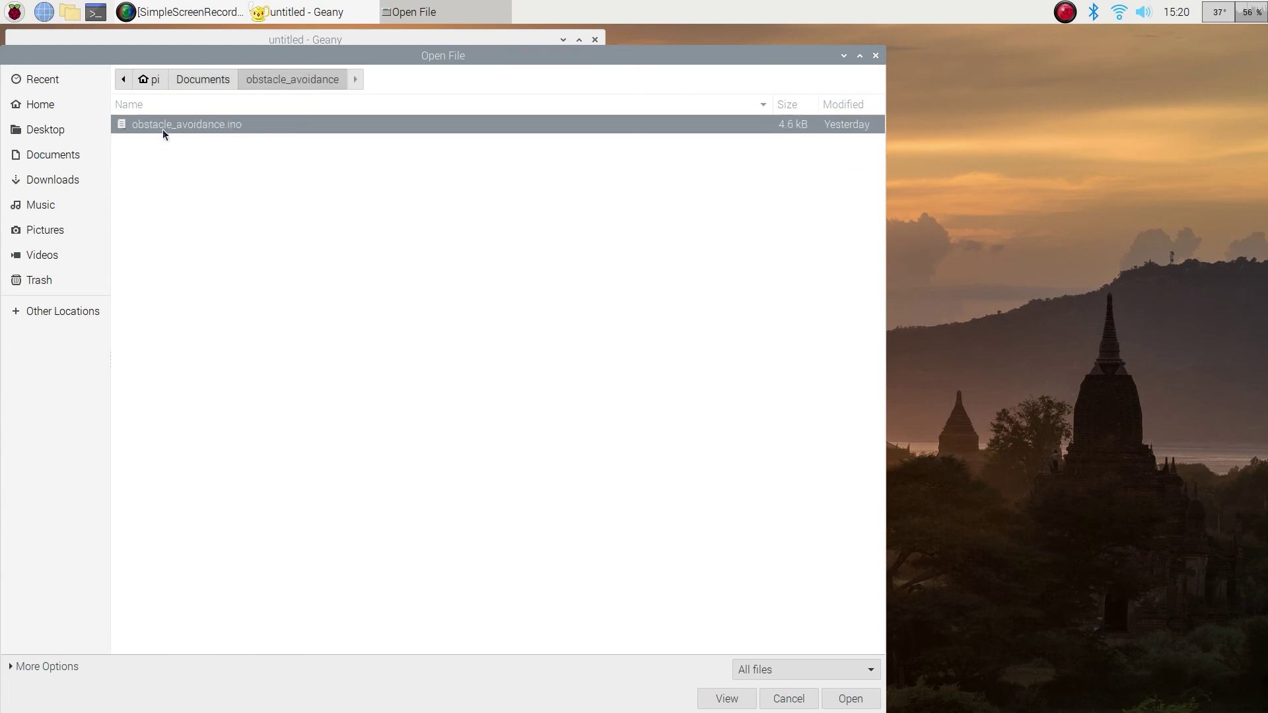
{"action": "double_click", "coordinate": [163, 129]}
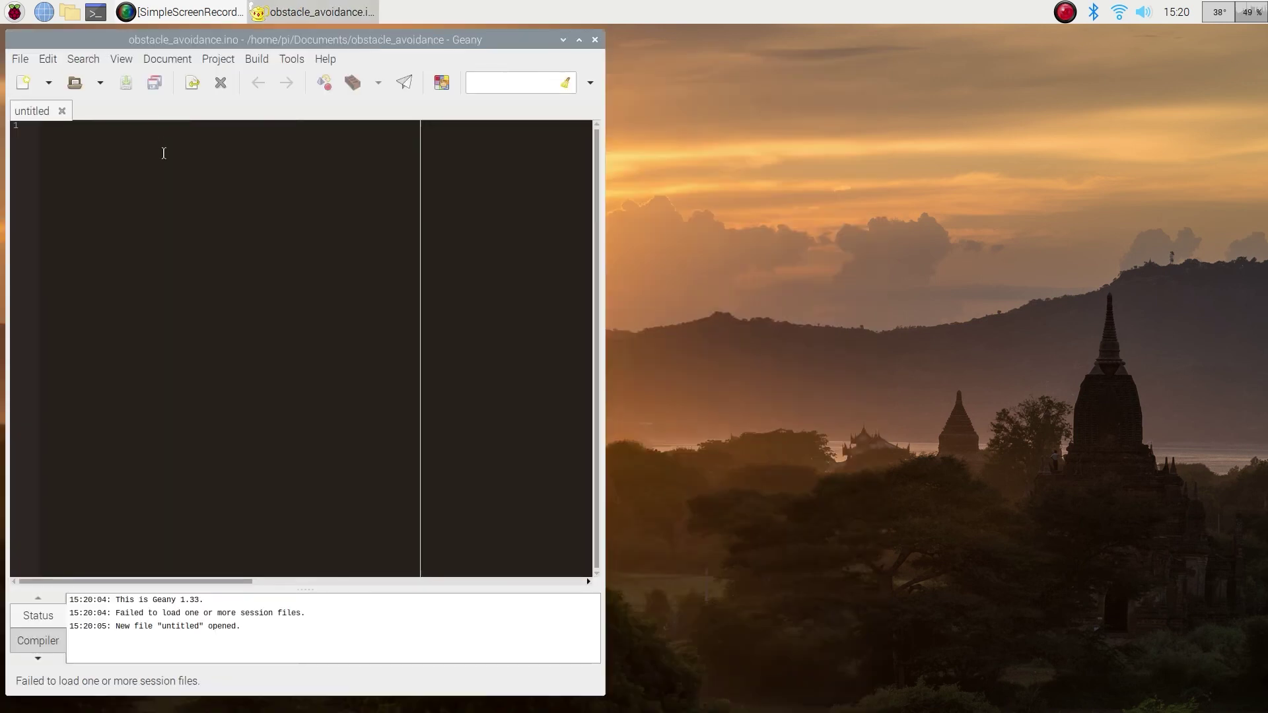
Step: Look through the obstacle_avoidance.ino code, going down and back up
{"action": "scroll", "coordinate": [166, 259], "scroll_direction": "down", "scroll_amount": 5}
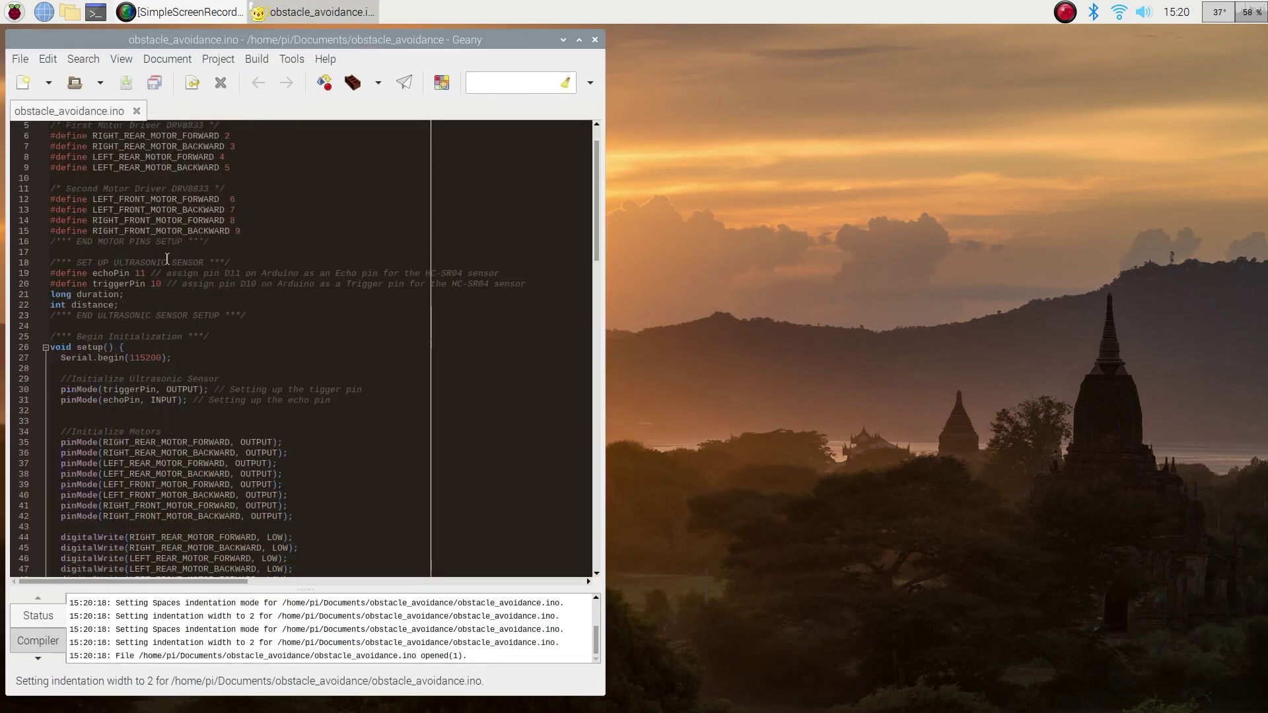
{"action": "scroll", "coordinate": [167, 259], "scroll_direction": "down", "scroll_amount": 20}
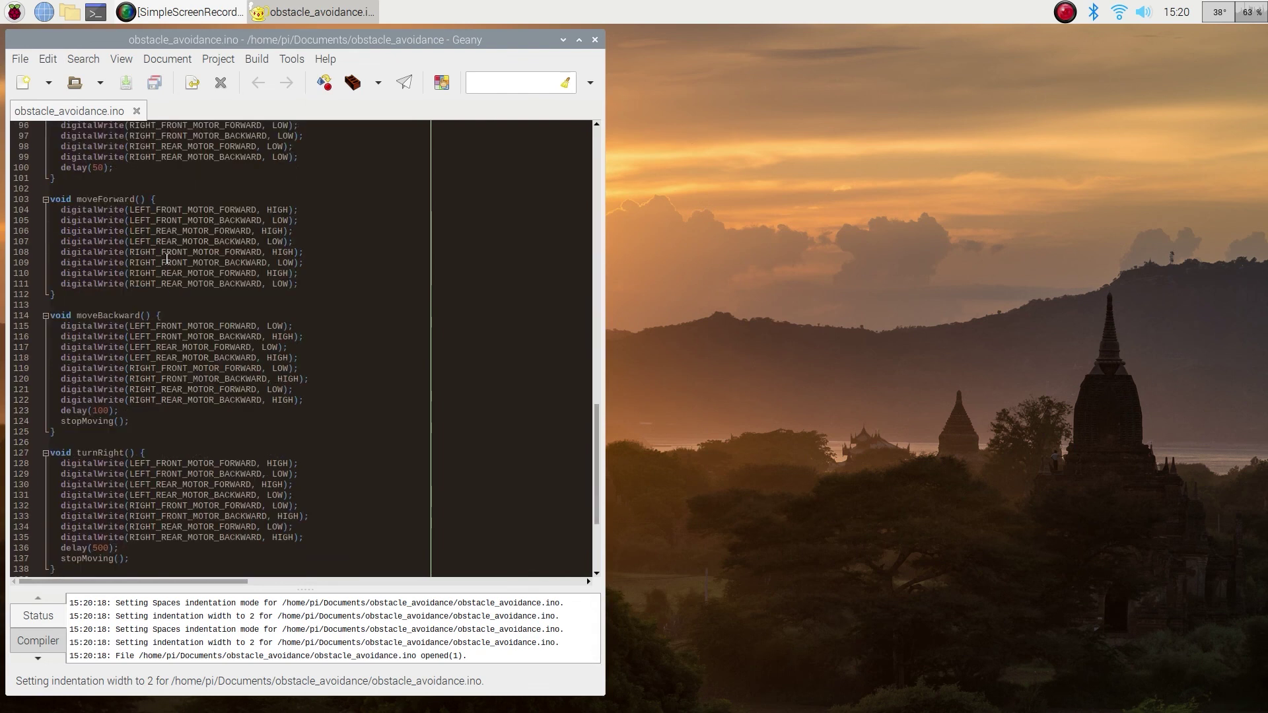
{"action": "scroll", "coordinate": [167, 259], "scroll_direction": "up", "scroll_amount": 20}
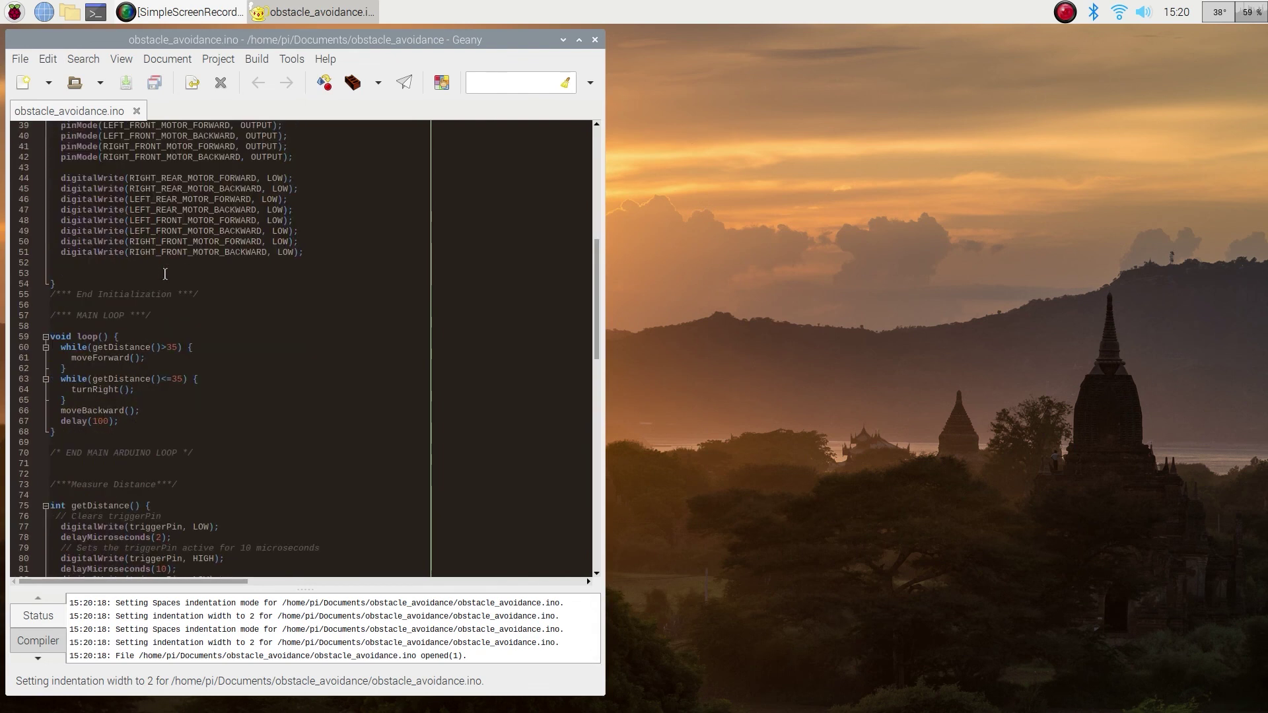
{"action": "scroll", "coordinate": [166, 274], "scroll_direction": "up", "scroll_amount": 5}
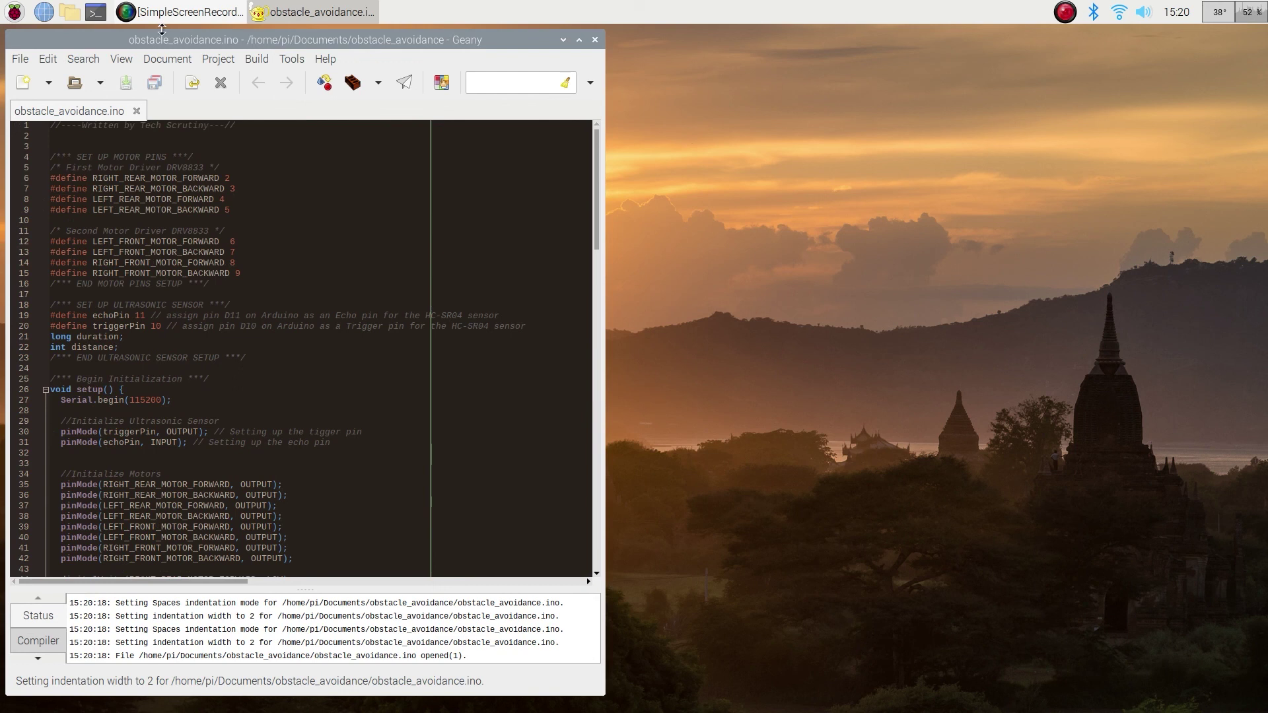
Step: Reposition the Geany window toward the upper centre and resize it to a shorter height
{"action": "left_click_drag", "start_coordinate": [160, 34], "coordinate": [395, 68]}
{"action": "left_click_drag", "start_coordinate": [242, 68], "coordinate": [227, 221]}
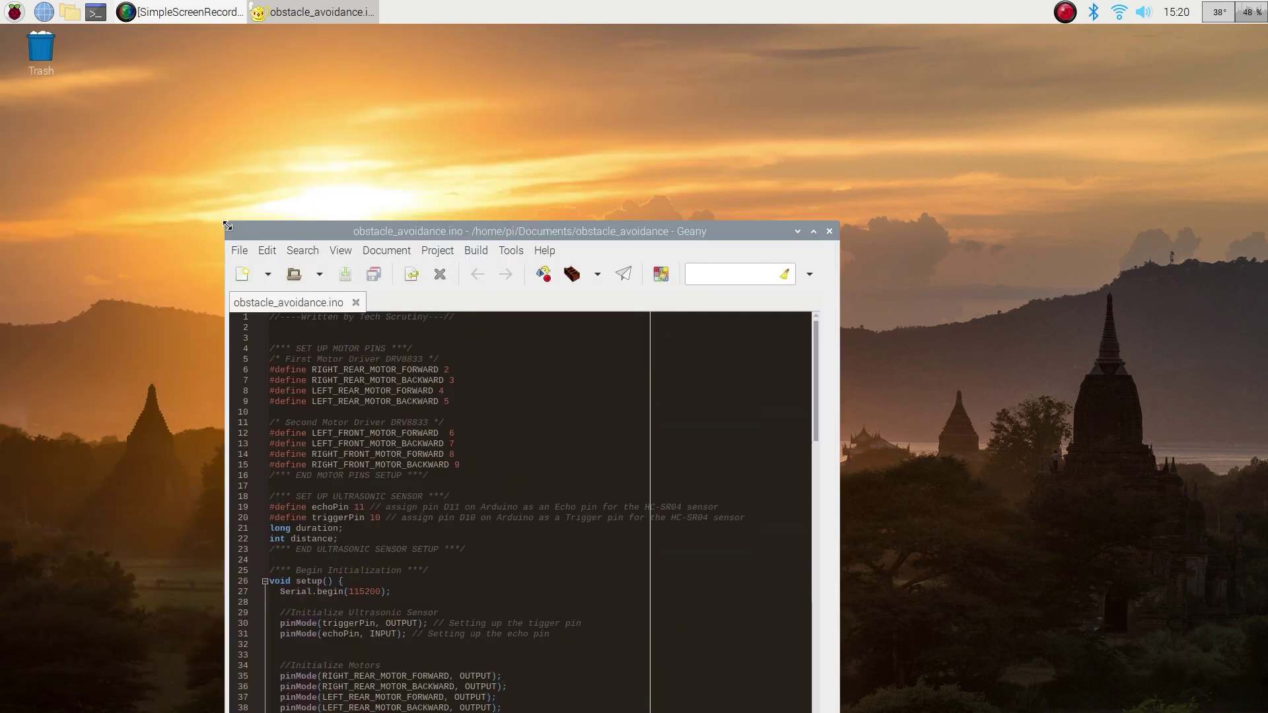
{"action": "left_click_drag", "start_coordinate": [317, 227], "coordinate": [293, 66]}
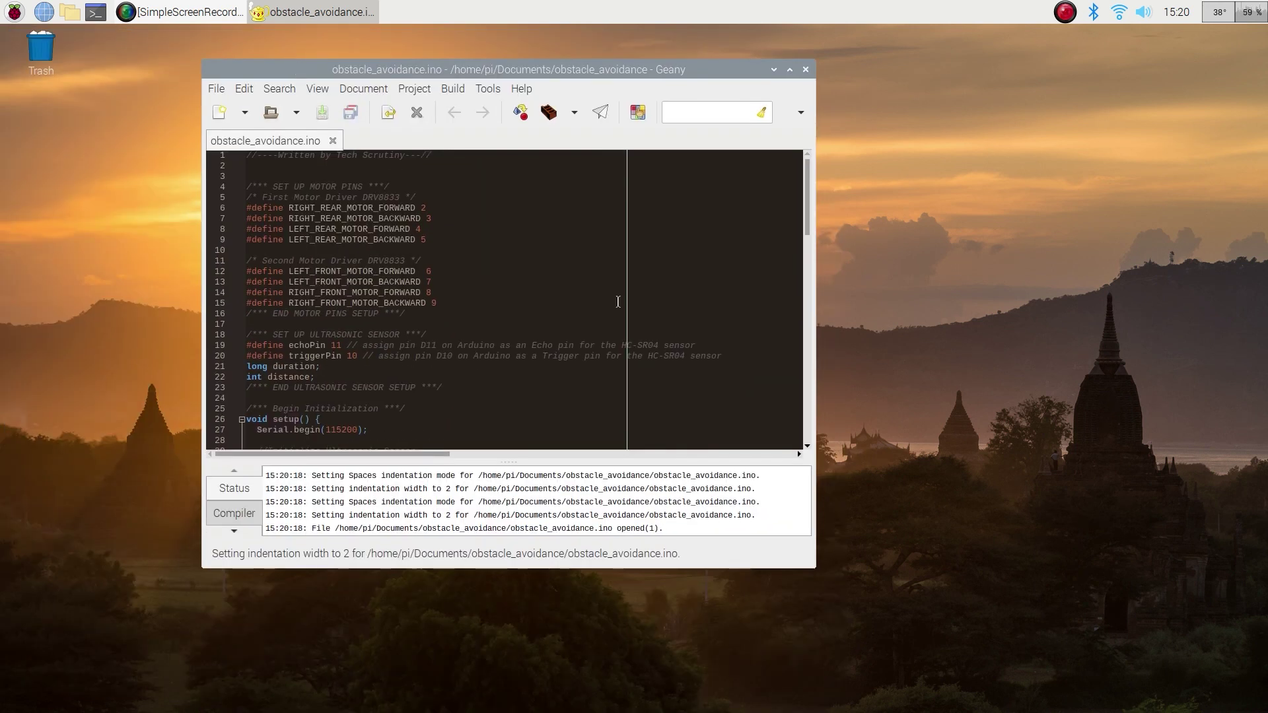
{"action": "left_click_drag", "start_coordinate": [824, 568], "coordinate": [826, 579]}
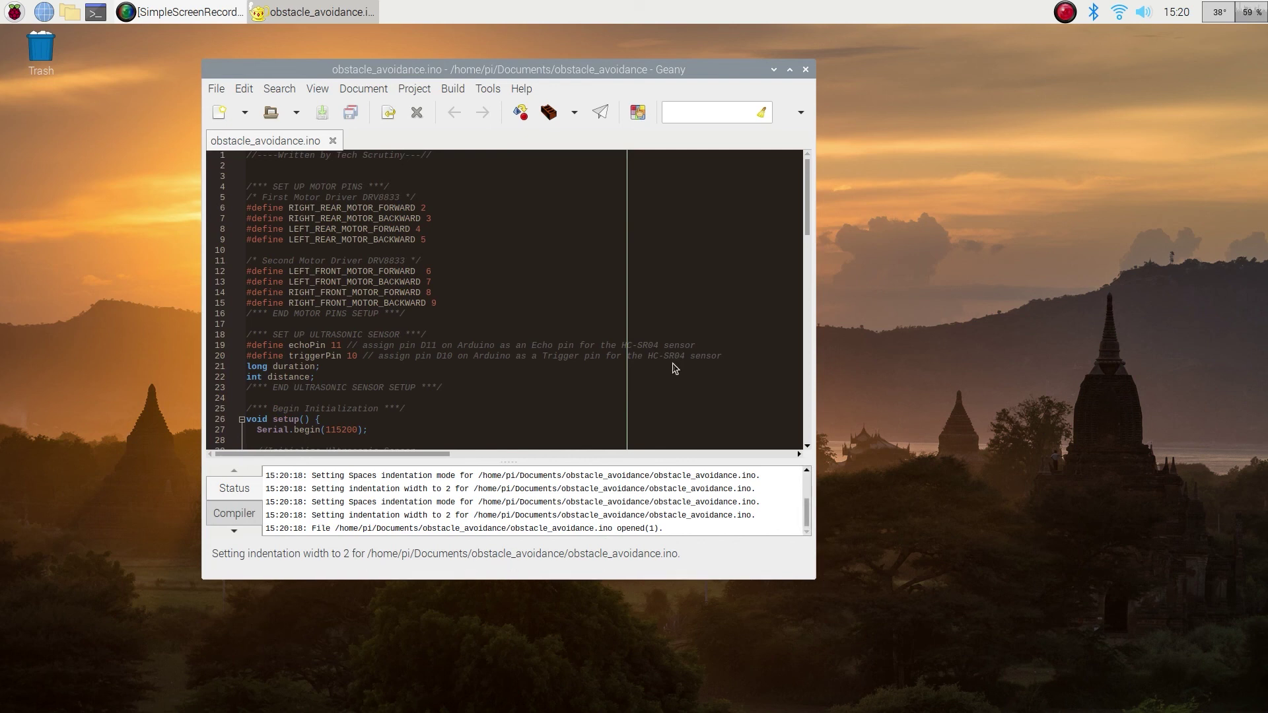
Step: Read further down the sketch, then close Geany
{"action": "scroll", "coordinate": [452, 271], "scroll_direction": "down", "scroll_amount": 5}
{"action": "scroll", "coordinate": [452, 271], "scroll_direction": "down", "scroll_amount": 19}
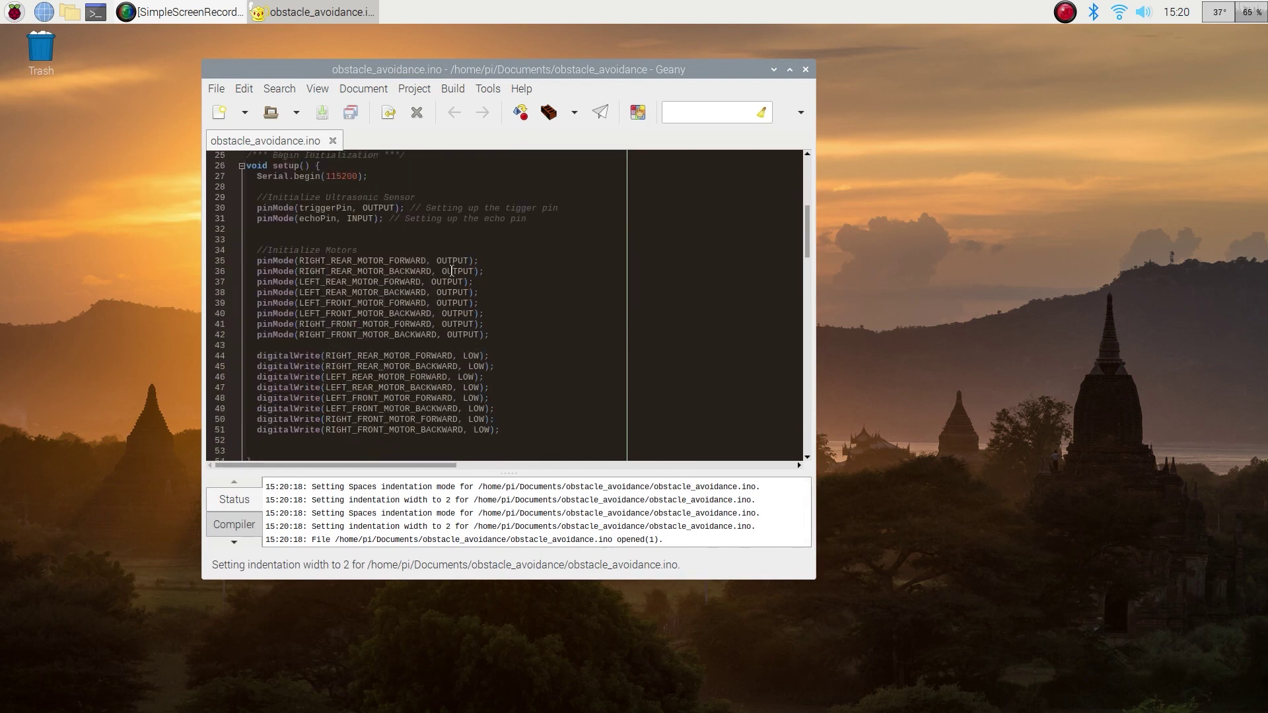
{"action": "scroll", "coordinate": [452, 271], "scroll_direction": "down", "scroll_amount": 5}
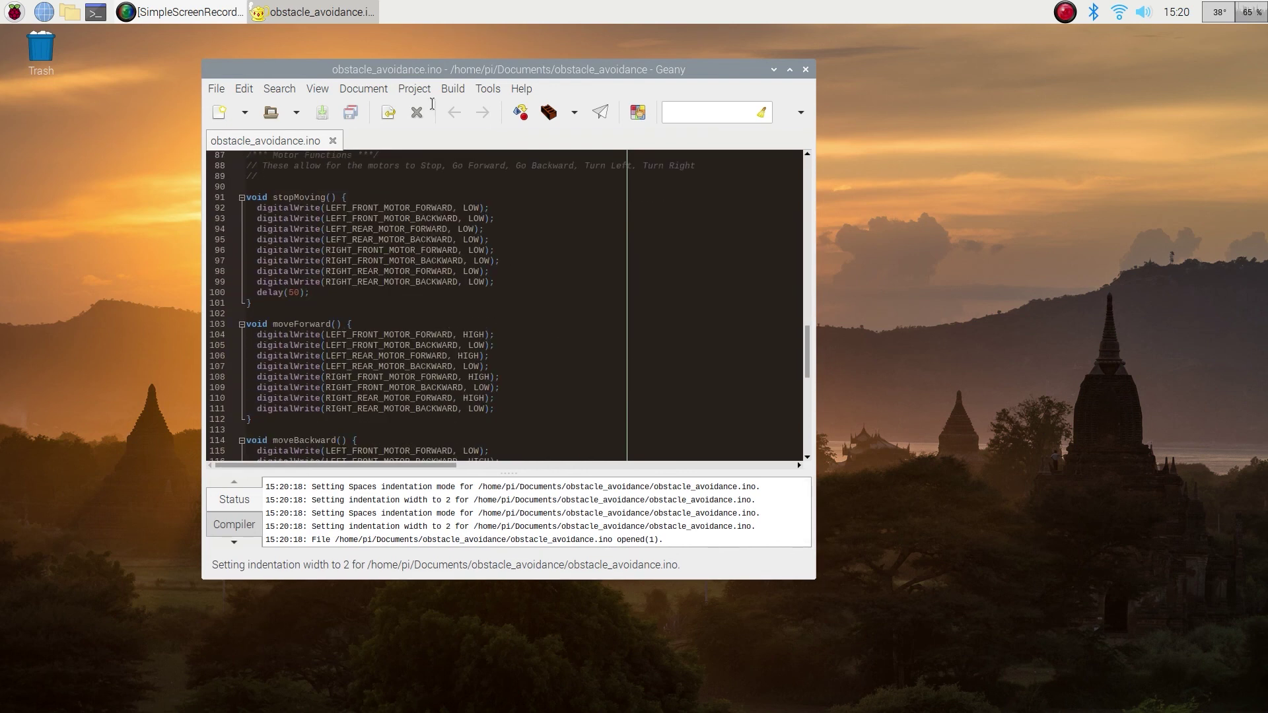
{"action": "left_click", "coordinate": [805, 69]}
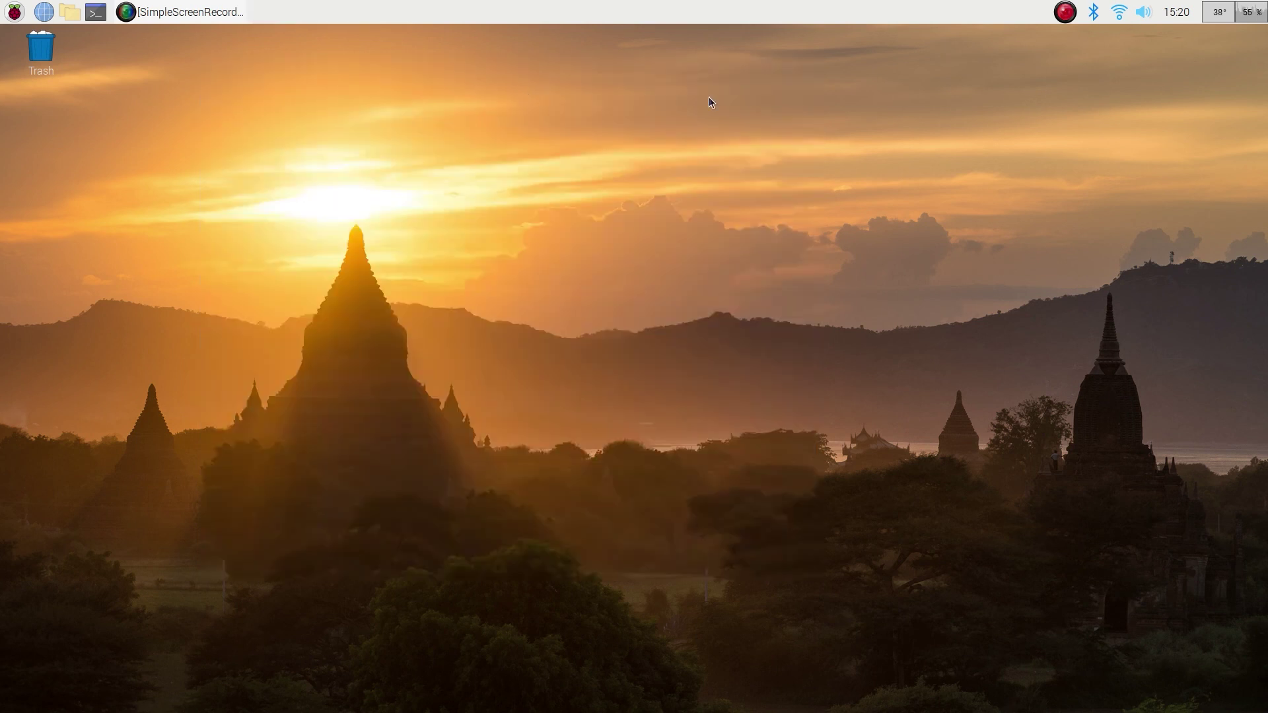
{"action": "left_click", "coordinate": [17, 19]}
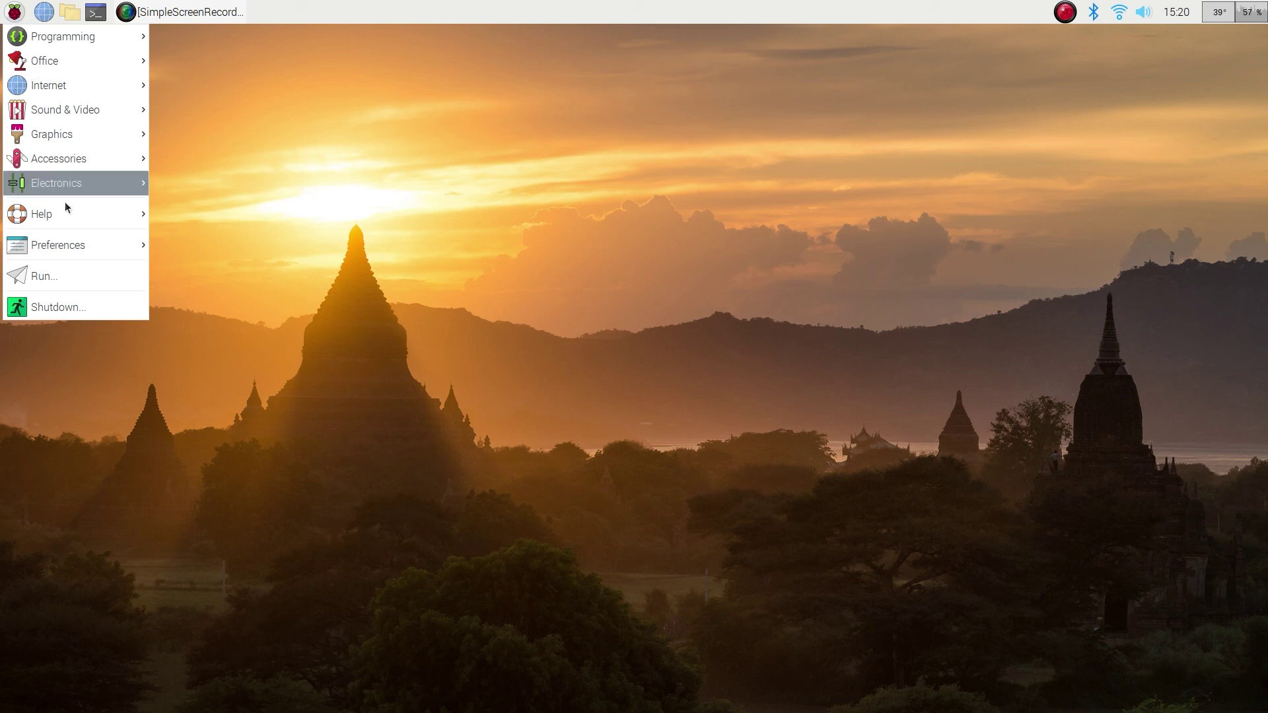
{"action": "mouse_move", "coordinate": [71, 165]}
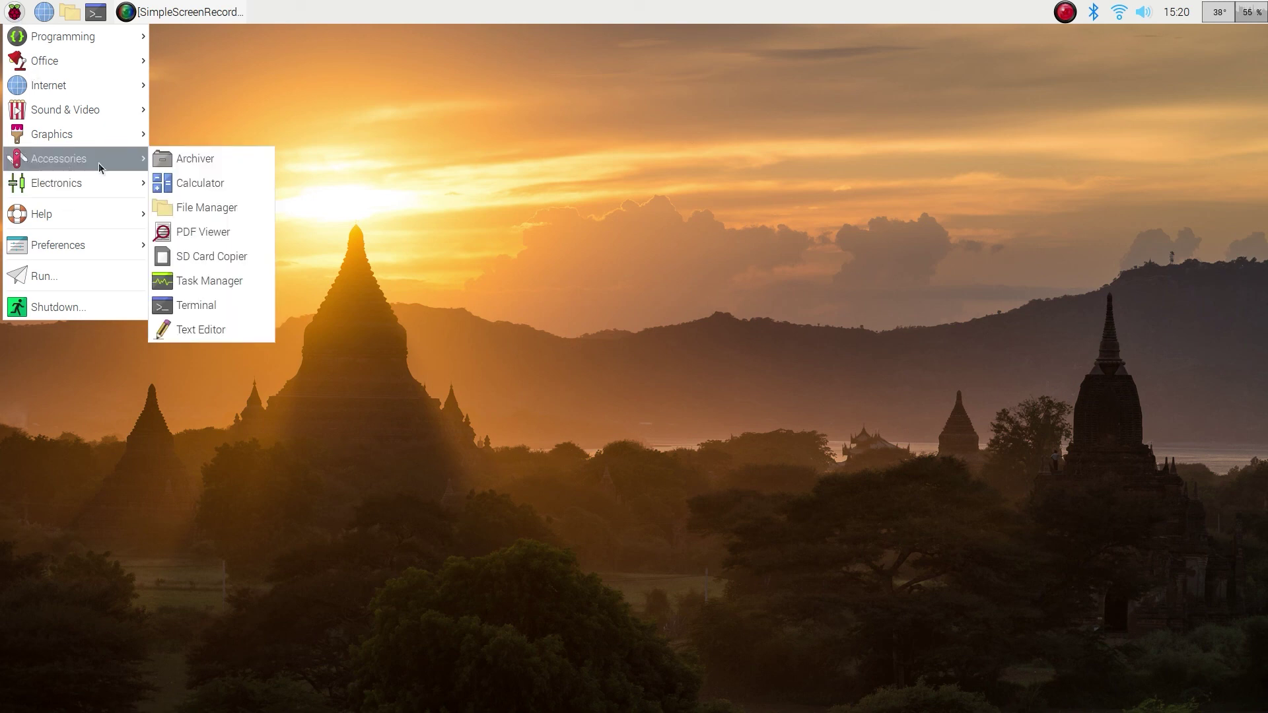
{"action": "left_click", "coordinate": [172, 184]}
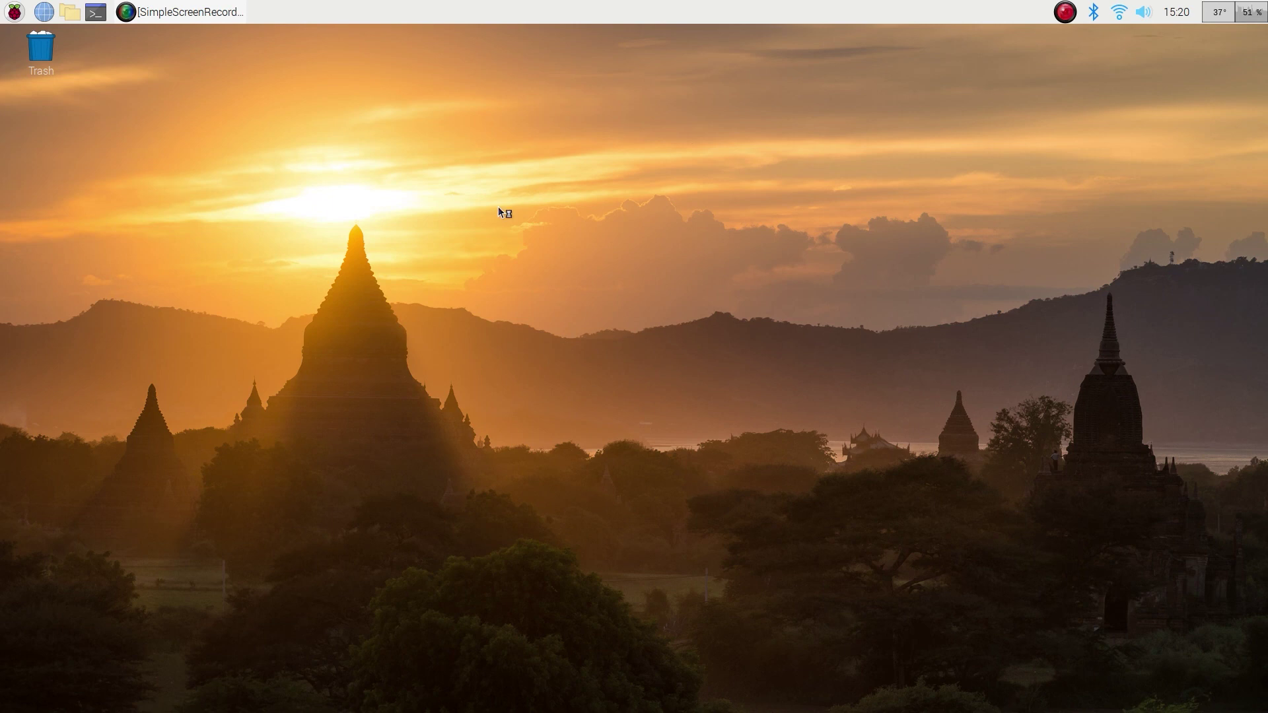
{"action": "left_click_drag", "start_coordinate": [578, 259], "coordinate": [463, 142]}
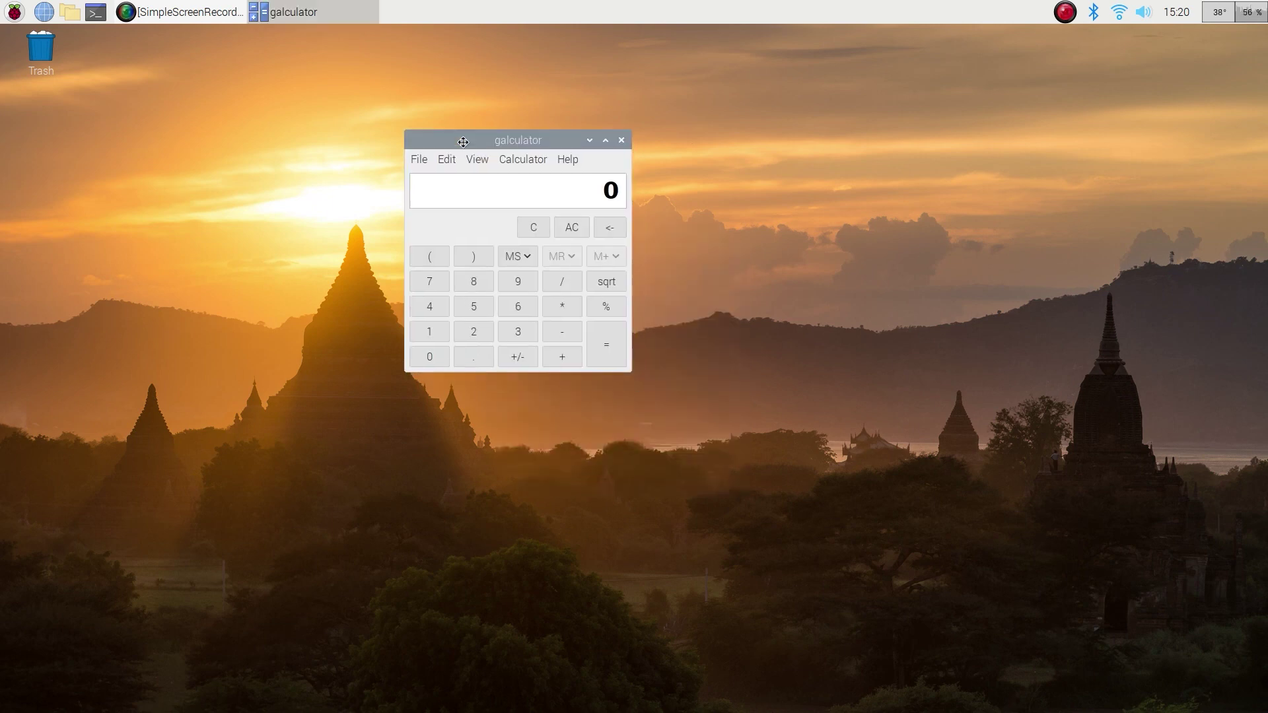
{"action": "left_click", "coordinate": [621, 141]}
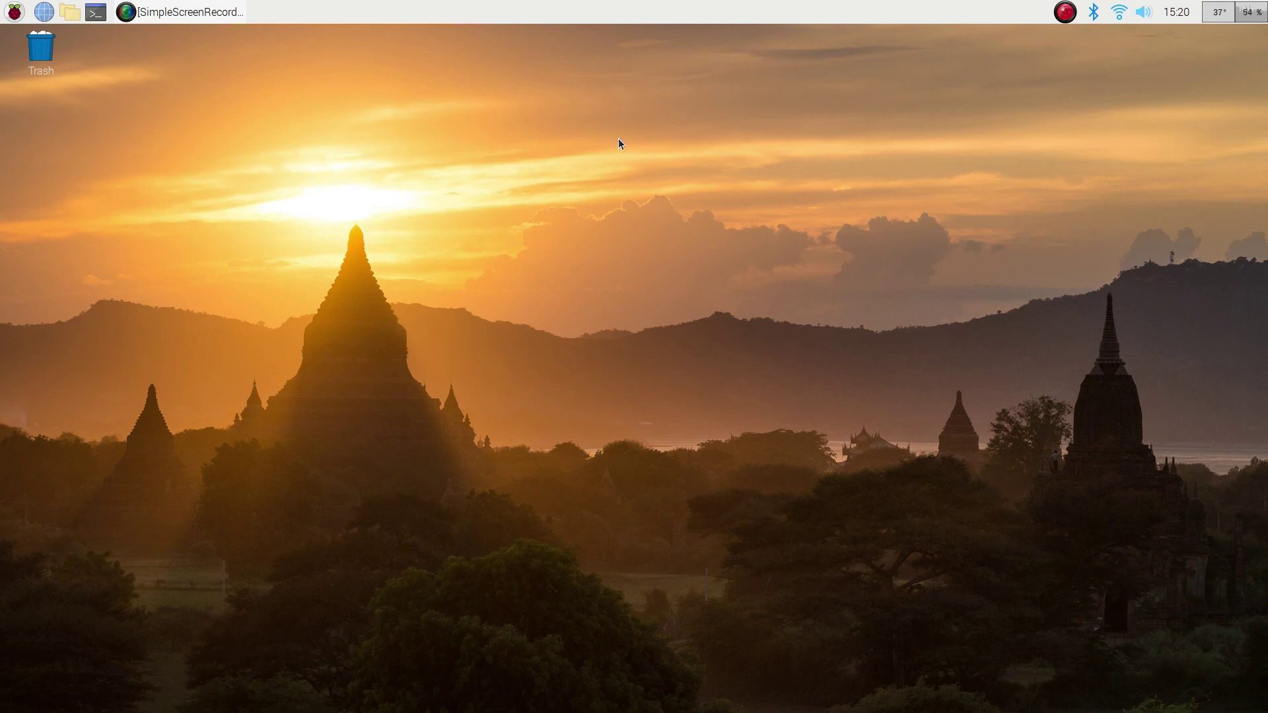